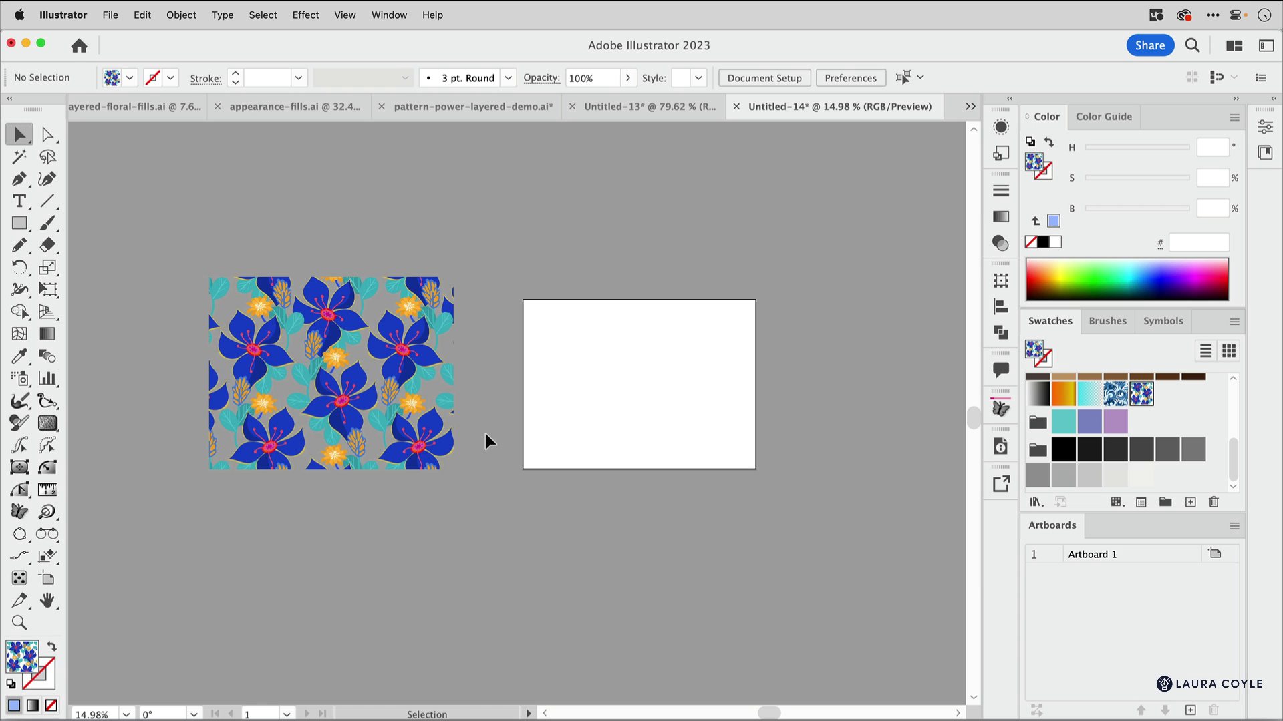
# Zoom in on the blue floral pattern sample beside the white artboard.
pyautogui.press('z')
pyautogui.moveTo(475, 478); pyautogui.dragTo(596, 420)
pyautogui.scroll(5, 597, 419)
pyautogui.hscroll(-4, 597, 420)
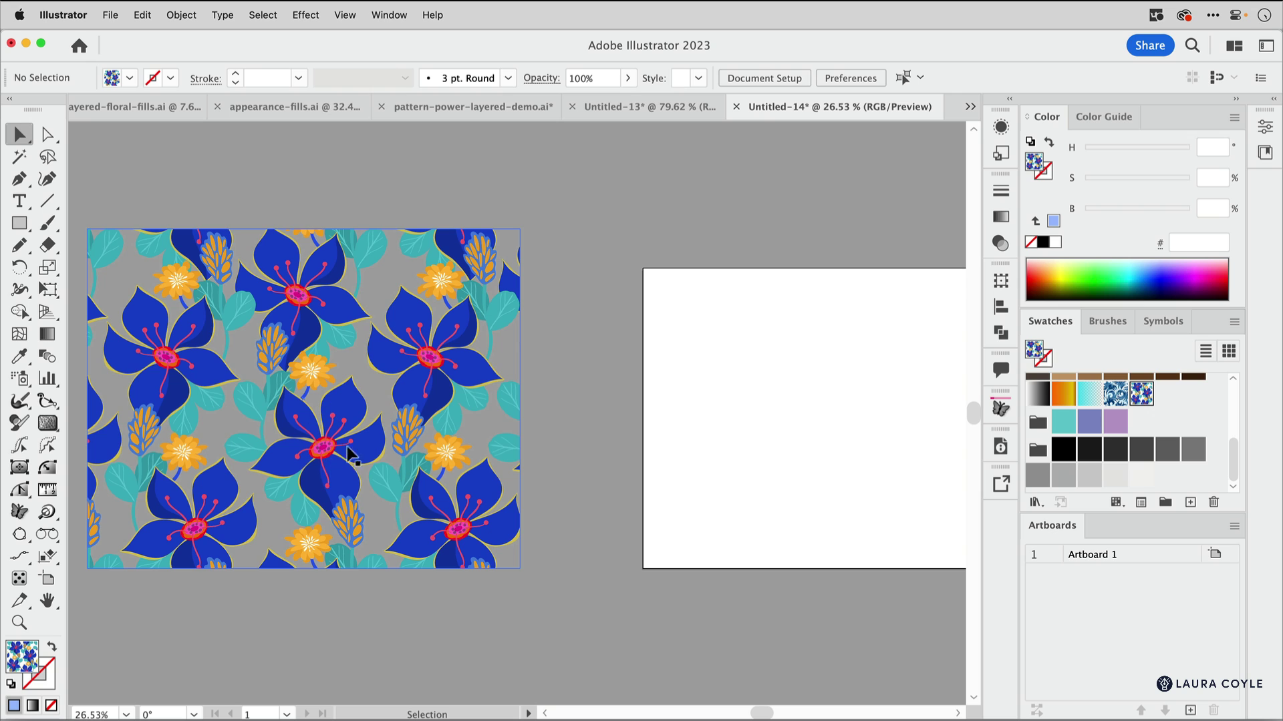
# Bring the artboard into view and drag the floral swatch's artwork onto the canvas.
pyautogui.press('space')
pyautogui.moveTo(829, 408); pyautogui.dragTo(295, 326)
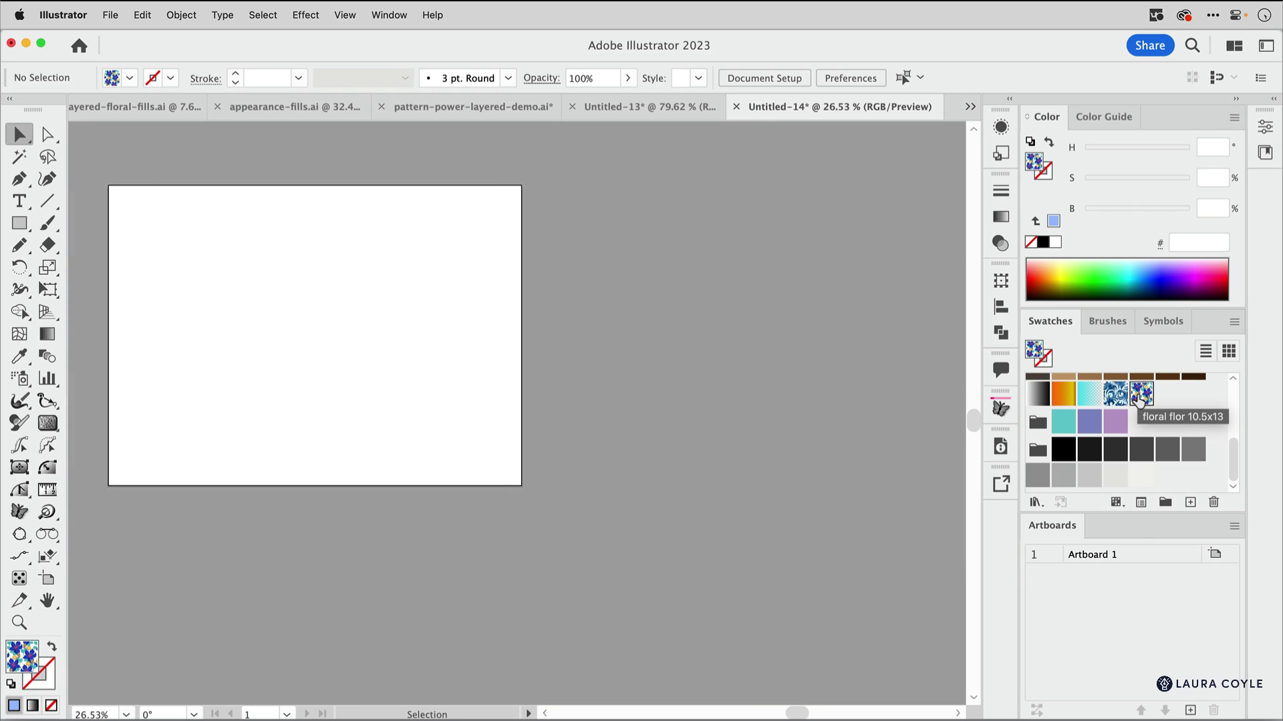
pyautogui.moveTo(1095, 398); pyautogui.dragTo(759, 409)
pyautogui.scroll(3, 830, 375)
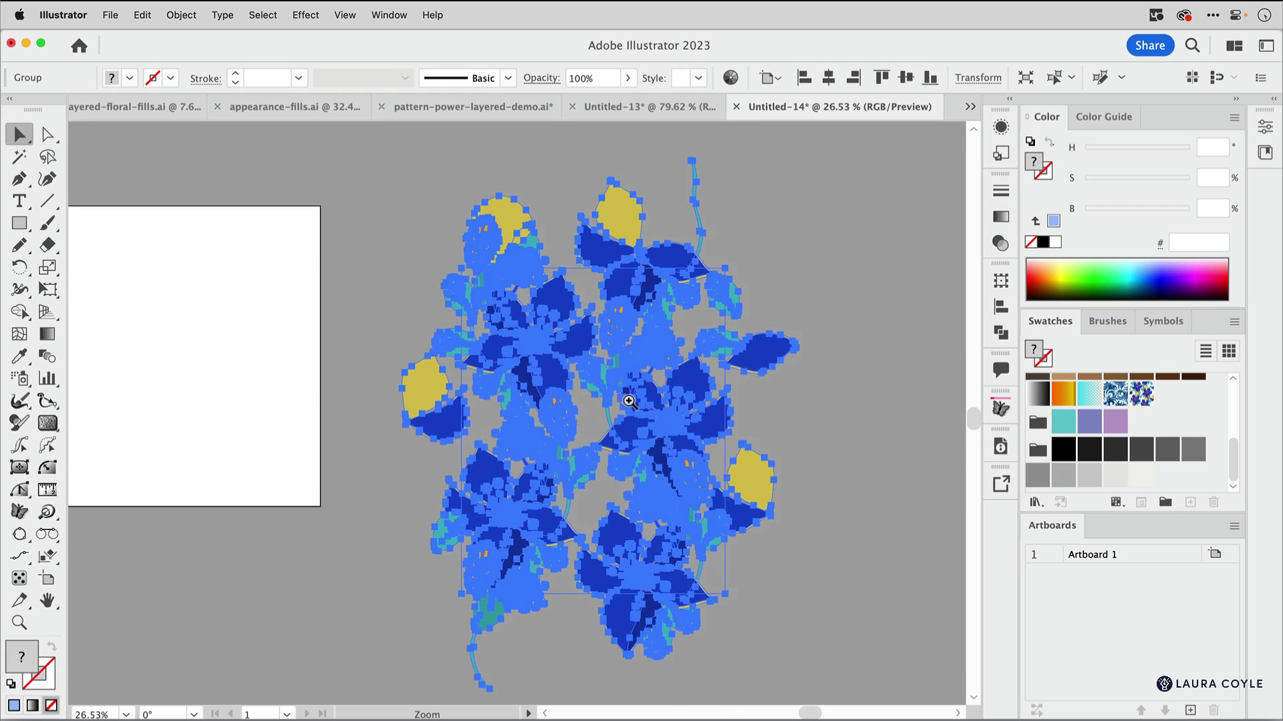
# Check the tile's 10.5 × 13 in bounding rectangle, then delete the floral artwork group.
pyautogui.press('a')
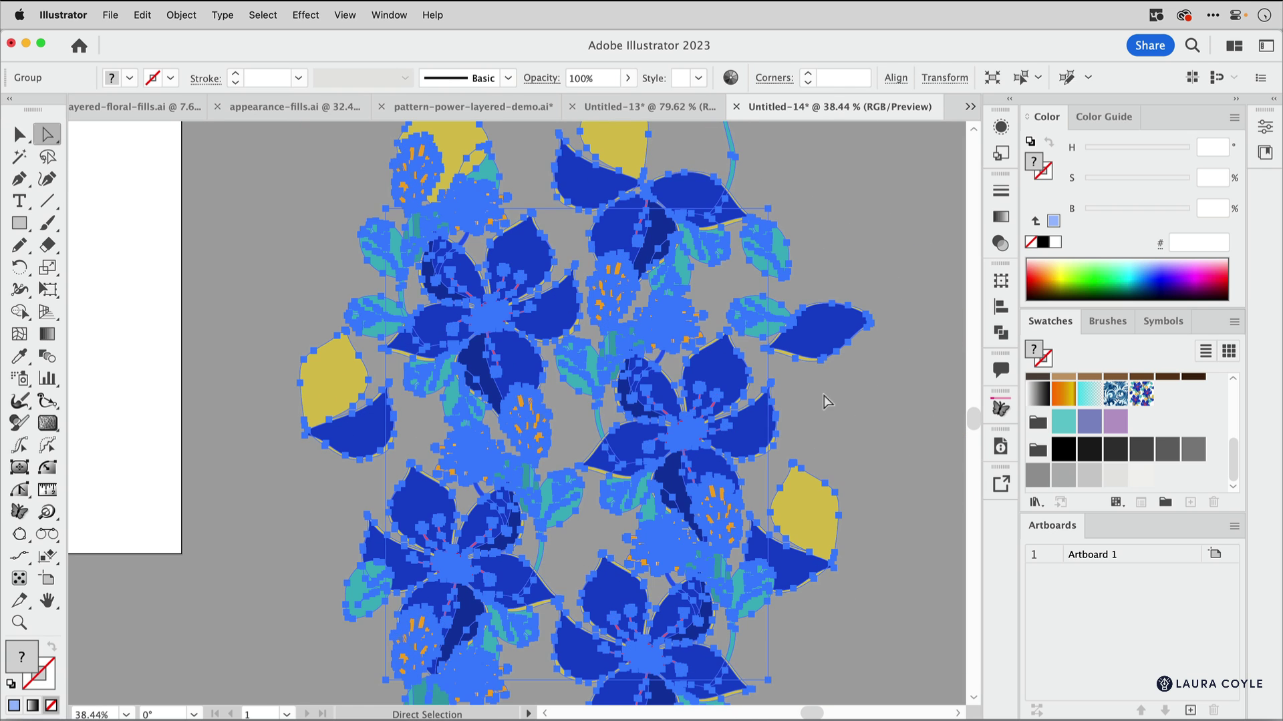
pyautogui.click(824, 404)
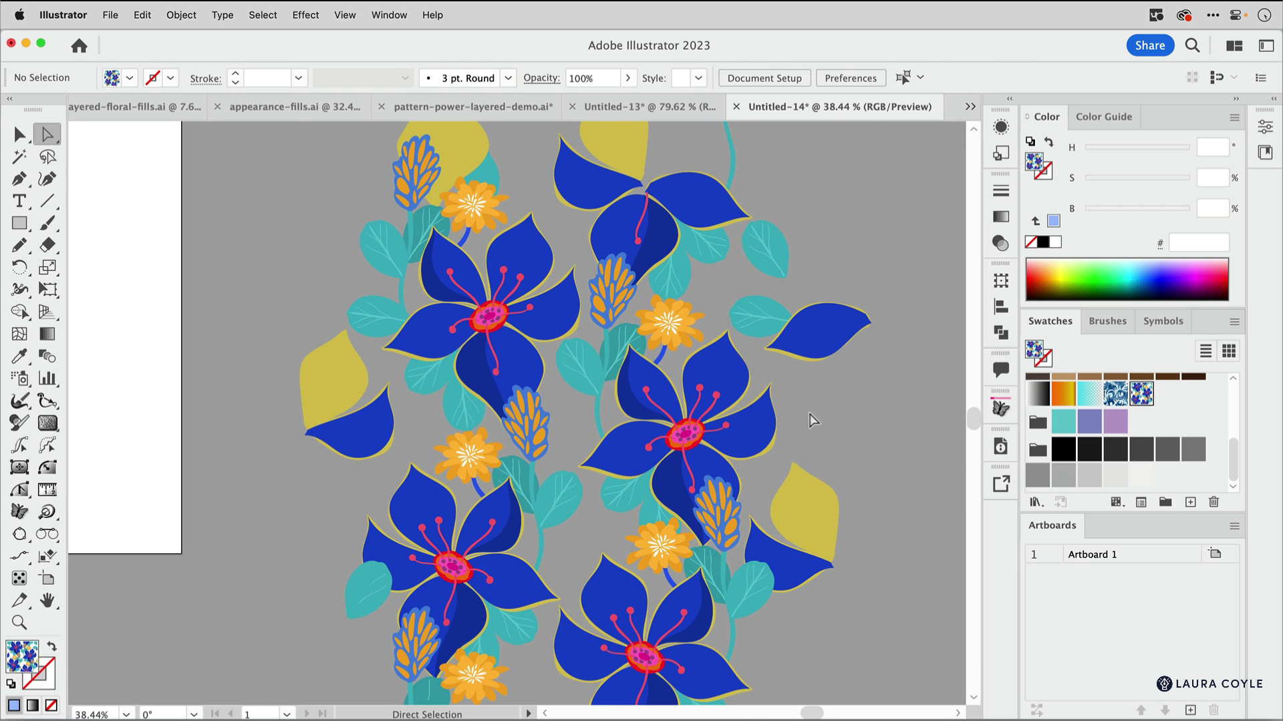
pyautogui.click(763, 386)
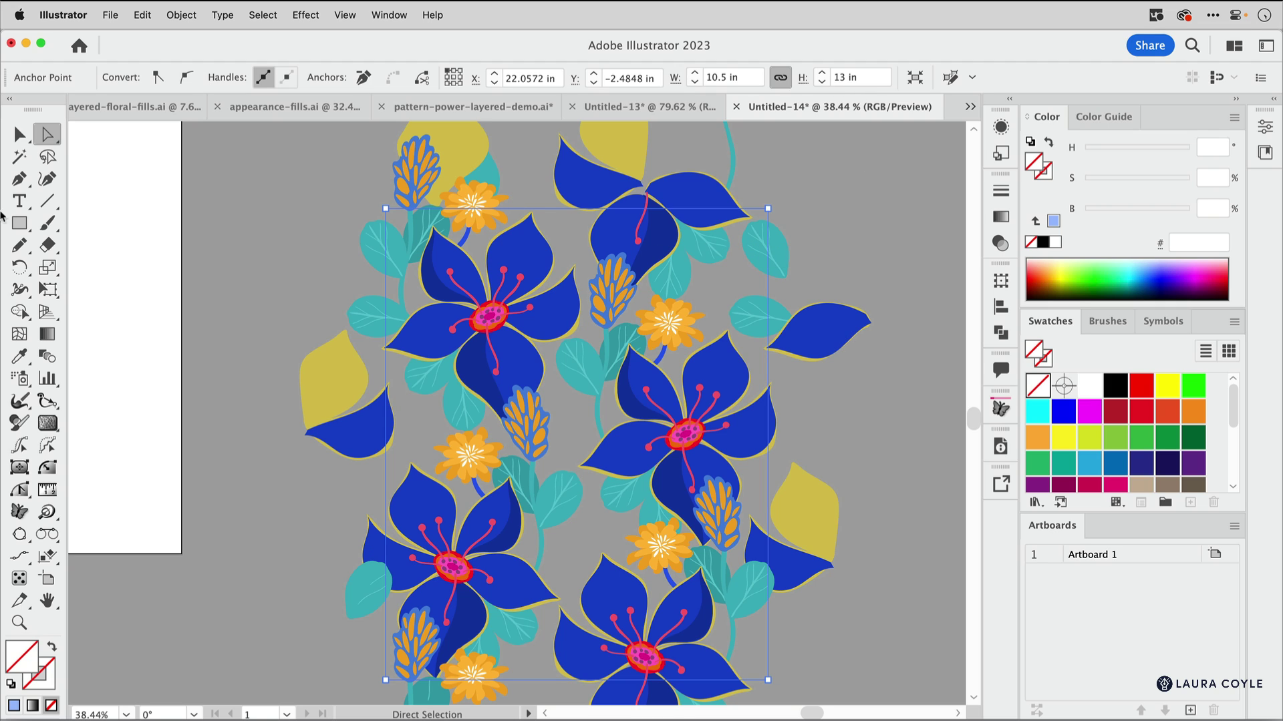
pyautogui.click(22, 135)
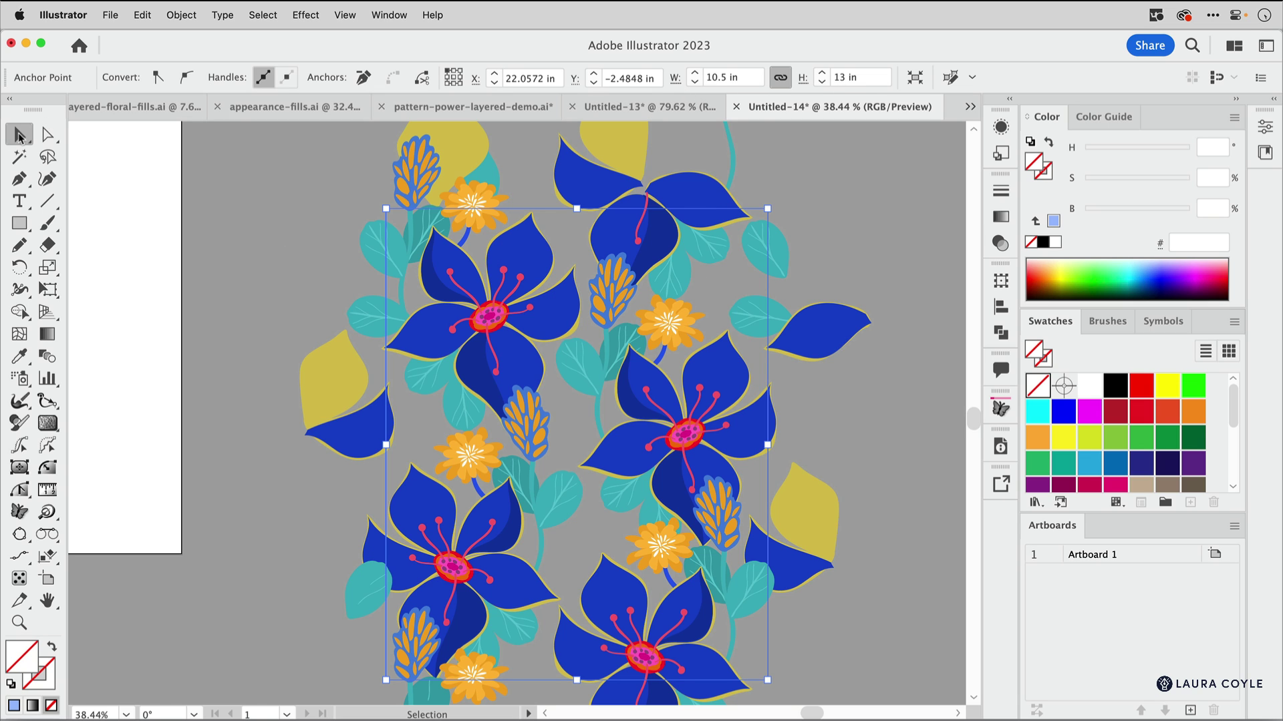
pyautogui.click(749, 460)
pyautogui.press('Delete')
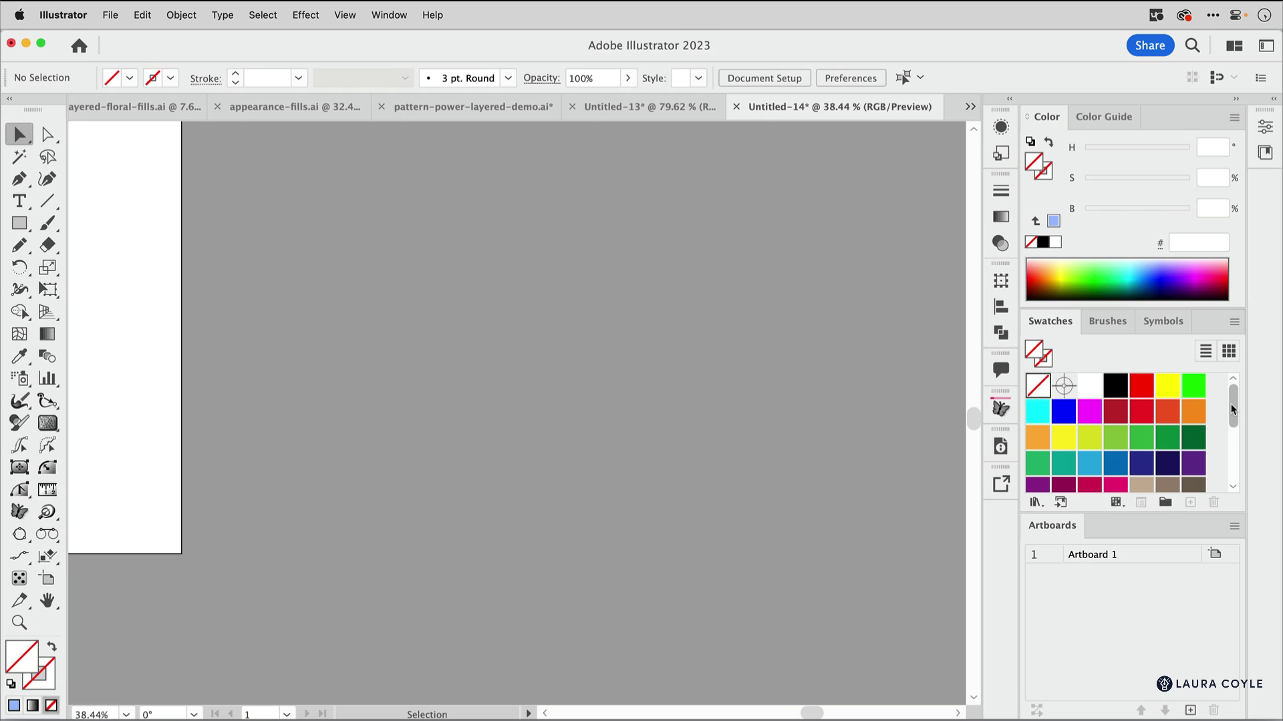
# Duplicate the floral pattern swatch and open the copy 'floral flor 10.5x13 2' for pattern editing.
pyautogui.moveTo(1236, 411); pyautogui.dragTo(1239, 474)
pyautogui.click(1197, 419)
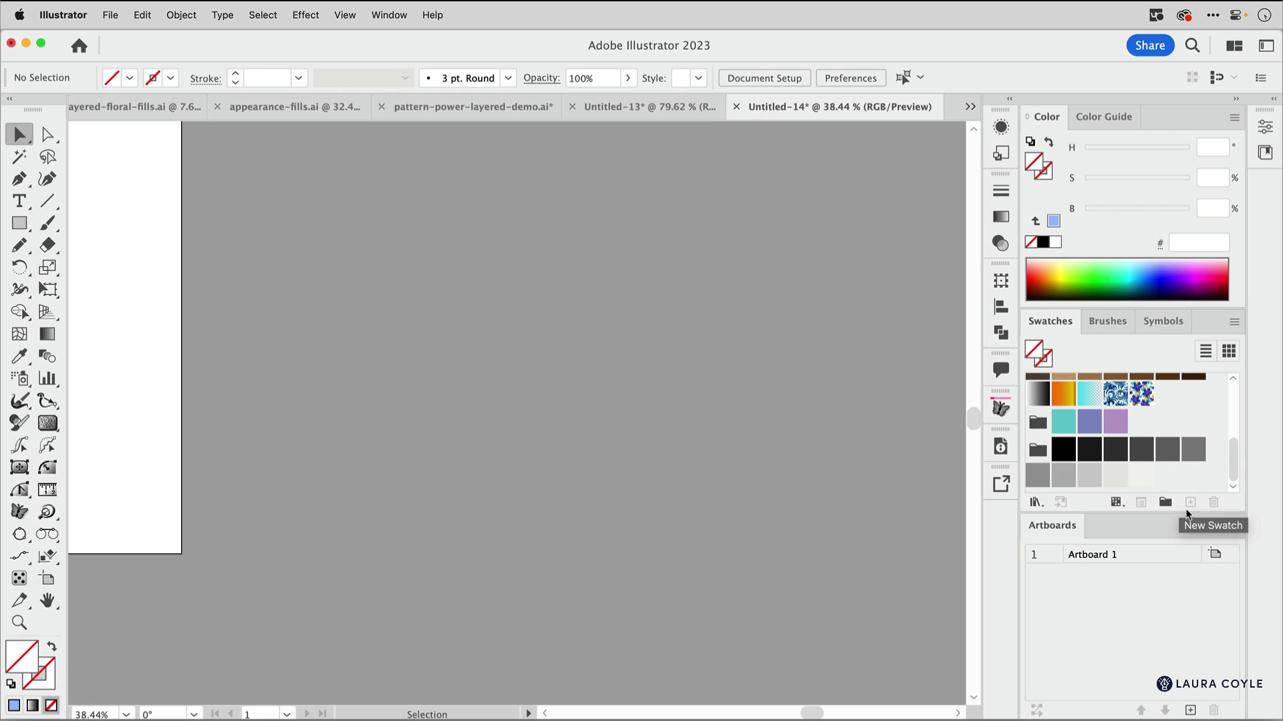
pyautogui.click(1116, 476)
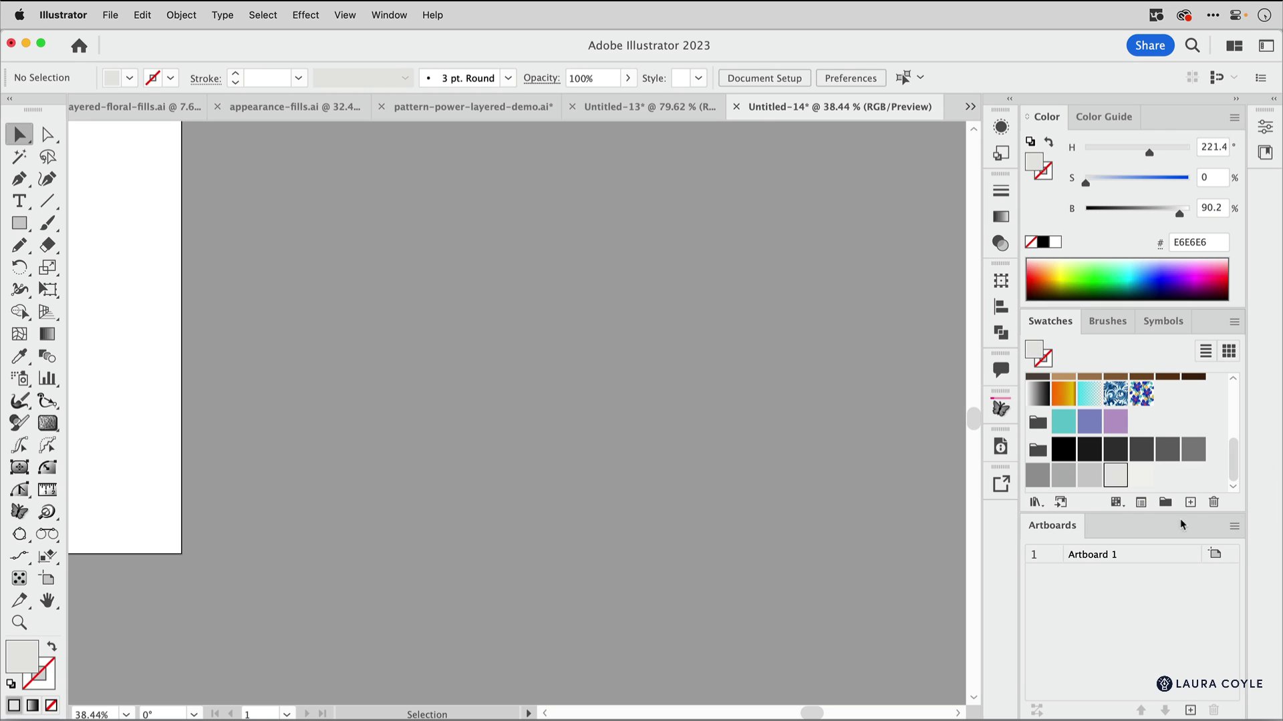
pyautogui.moveTo(1141, 395); pyautogui.dragTo(1190, 494)
pyautogui.doubleClick(1167, 395)
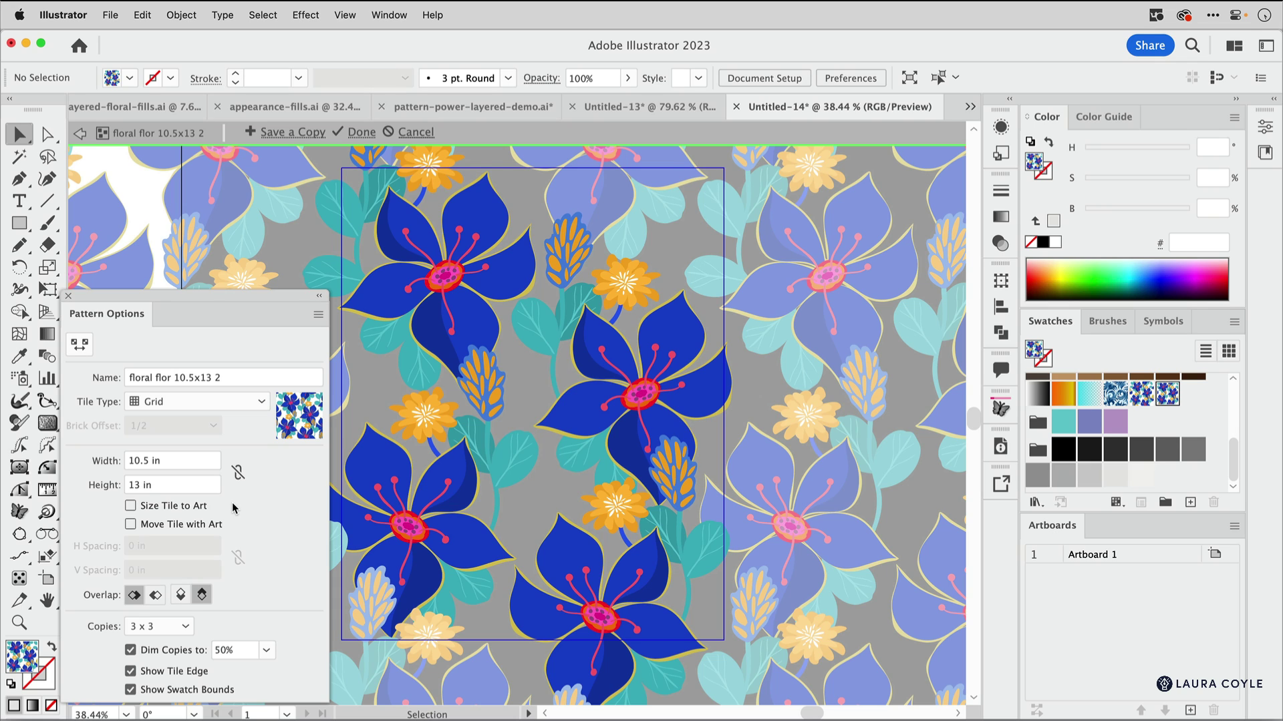
# Change the duplicate pattern's tile Width to 10 in and Height to 12 in.
pyautogui.click(138, 462)
pyautogui.press('Delete')
pyautogui.press('Delete')
pyautogui.press('Tab')
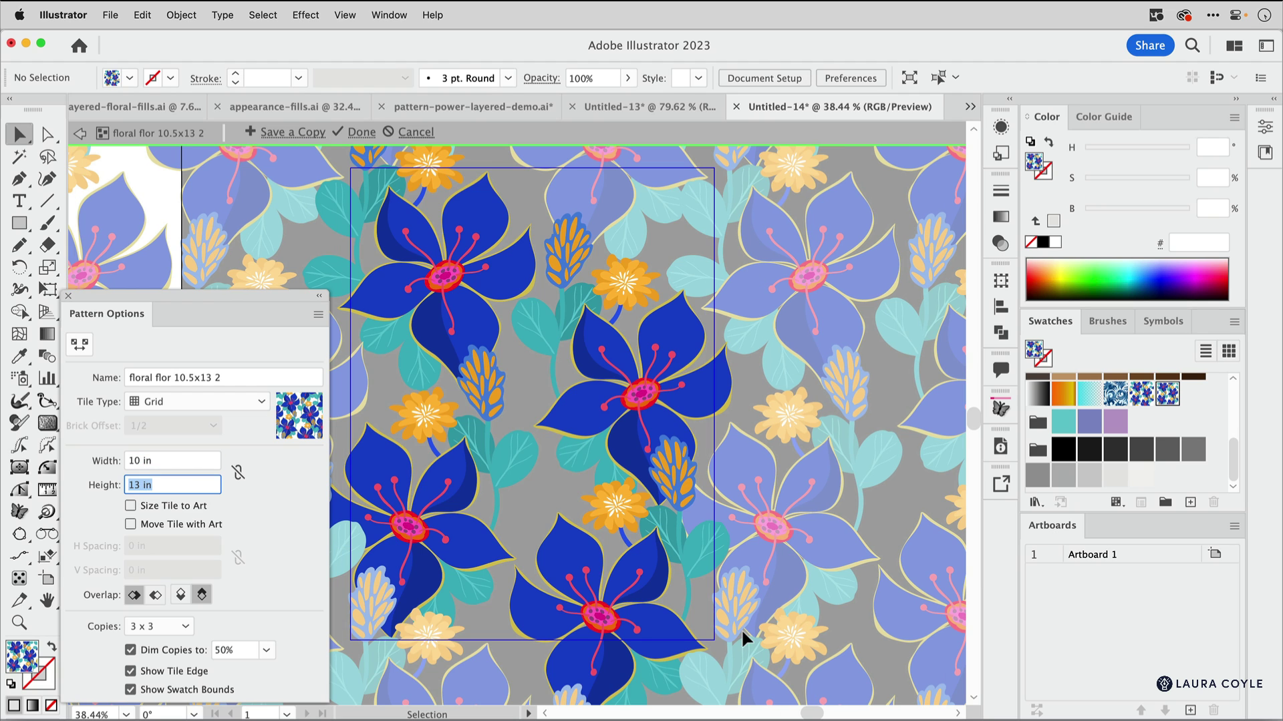
pyautogui.click(139, 485)
pyautogui.press('BackSpace')
pyautogui.write('2')
pyautogui.press('Tab')
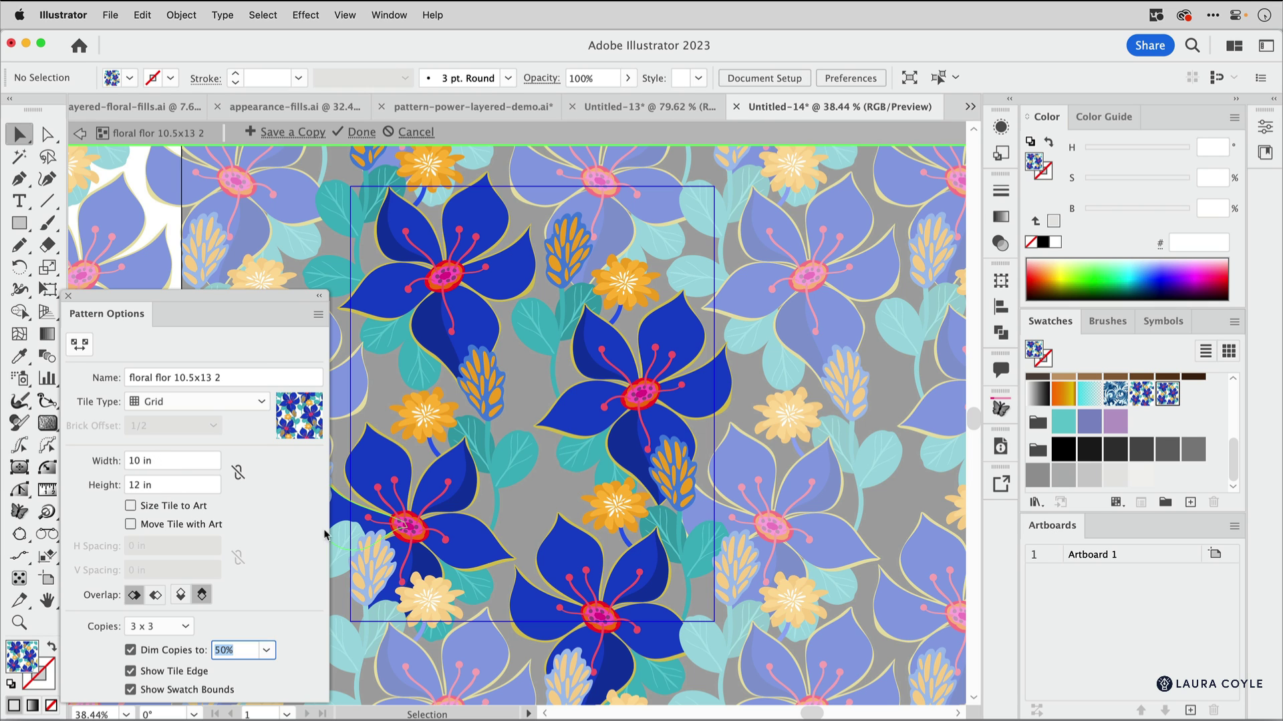
pyautogui.hscroll(-3, 530, 538)
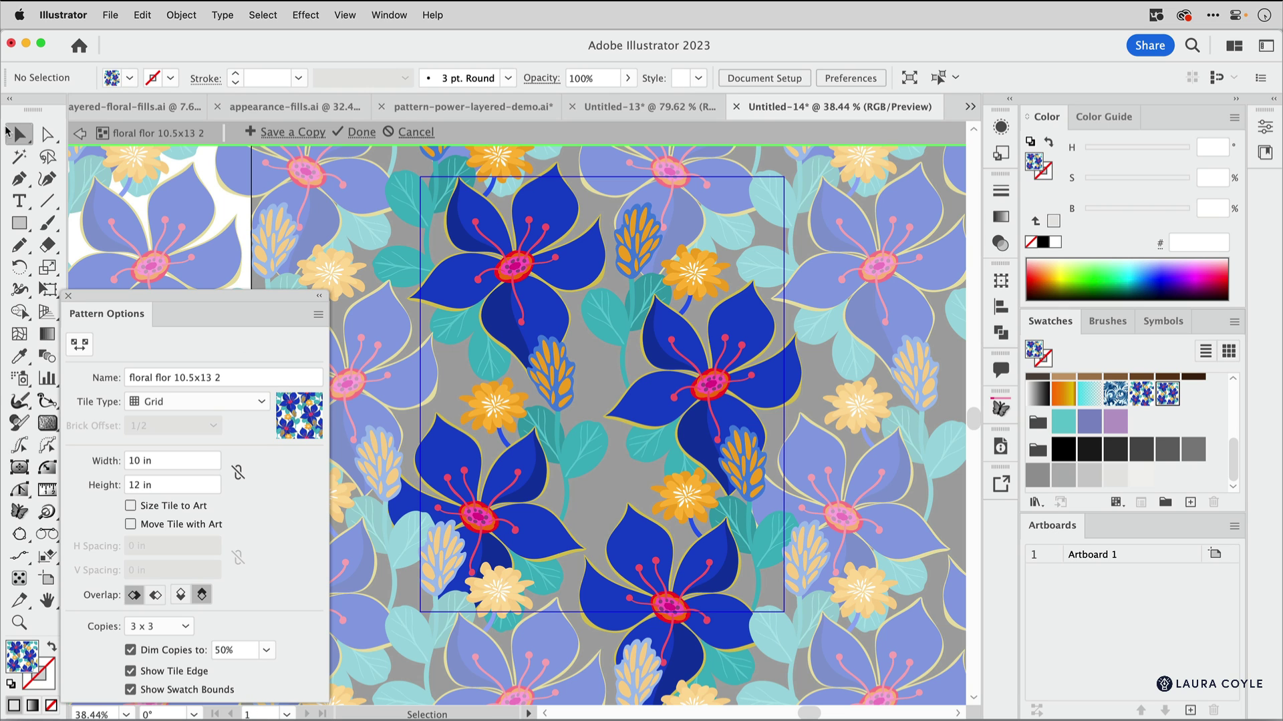
# Move, resize and nudge the flower and leaf groups to rearrange them within the tile.
pyautogui.click(493, 511)
pyautogui.moveTo(493, 511); pyautogui.dragTo(511, 509)
pyautogui.moveTo(598, 343); pyautogui.dragTo(621, 350)
pyautogui.moveTo(526, 445)
pyautogui.mouseDown()
pyautogui.moveTo(537, 487)
pyautogui.moveTo(532, 470)
pyautogui.mouseUp()
pyautogui.moveTo(693, 504); pyautogui.dragTo(680, 493)
pyautogui.moveTo(646, 441); pyautogui.dragTo(627, 445)
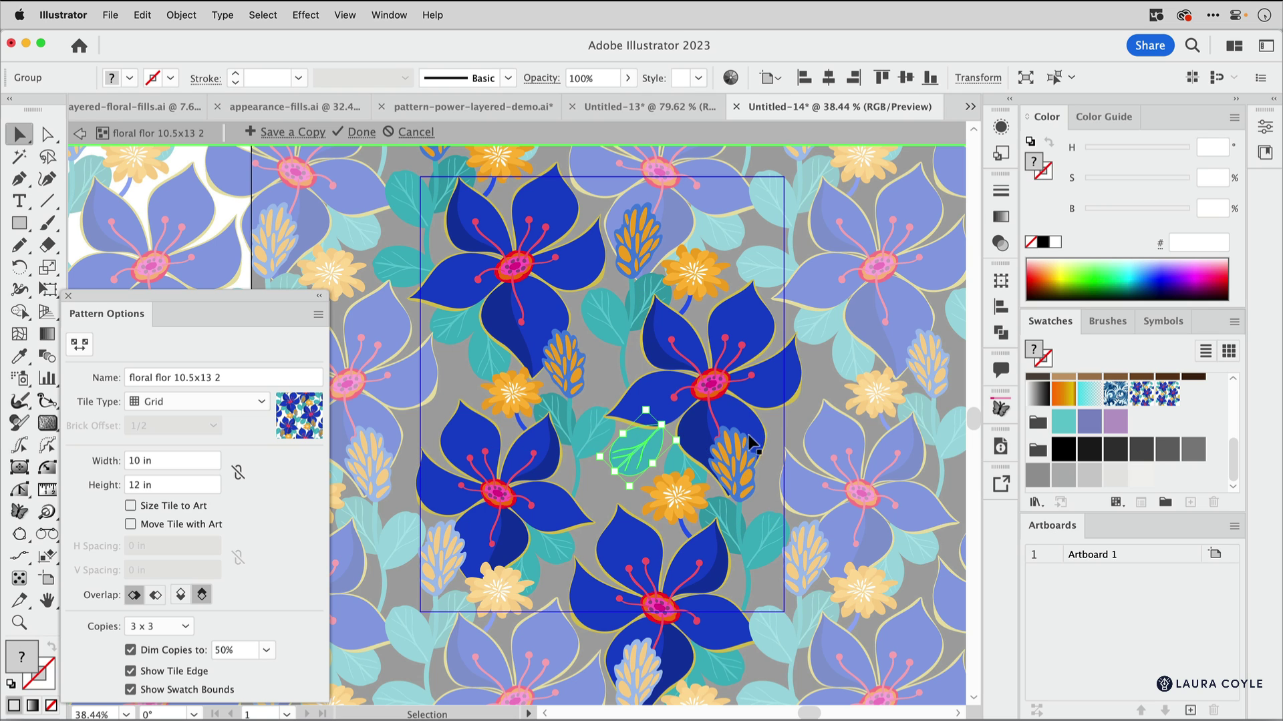
pyautogui.click(744, 472)
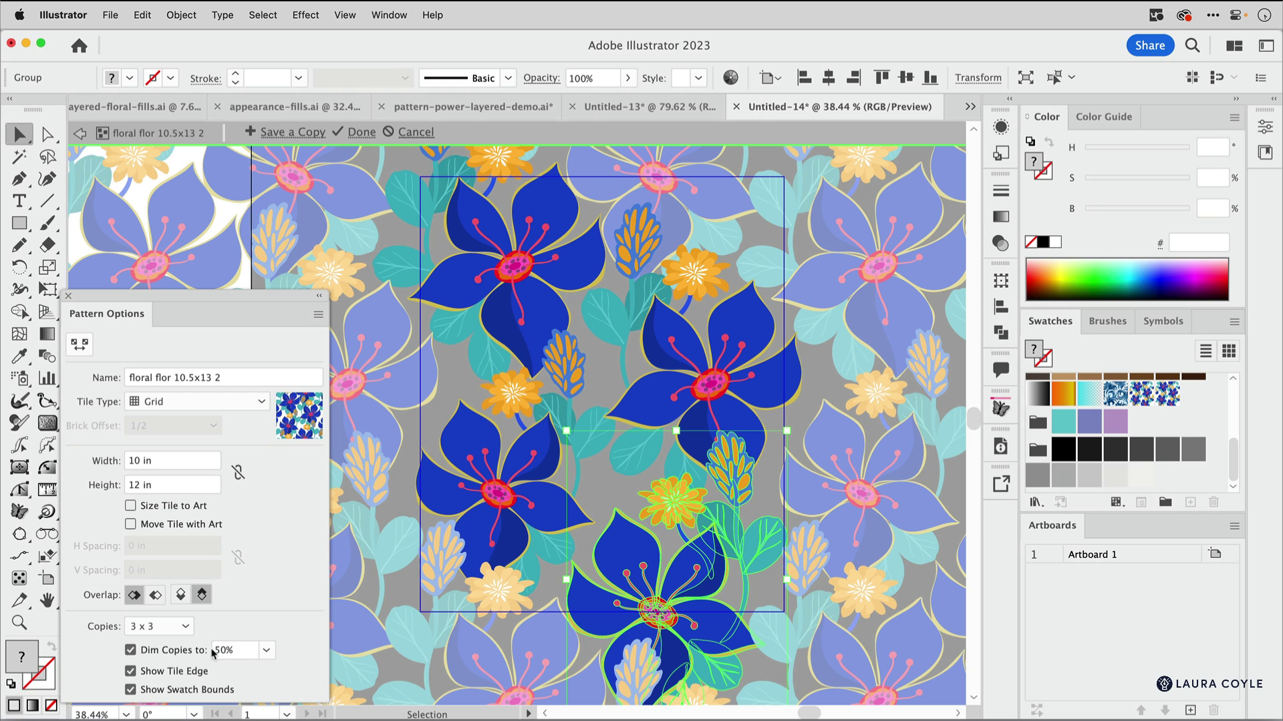
pyautogui.click(482, 616)
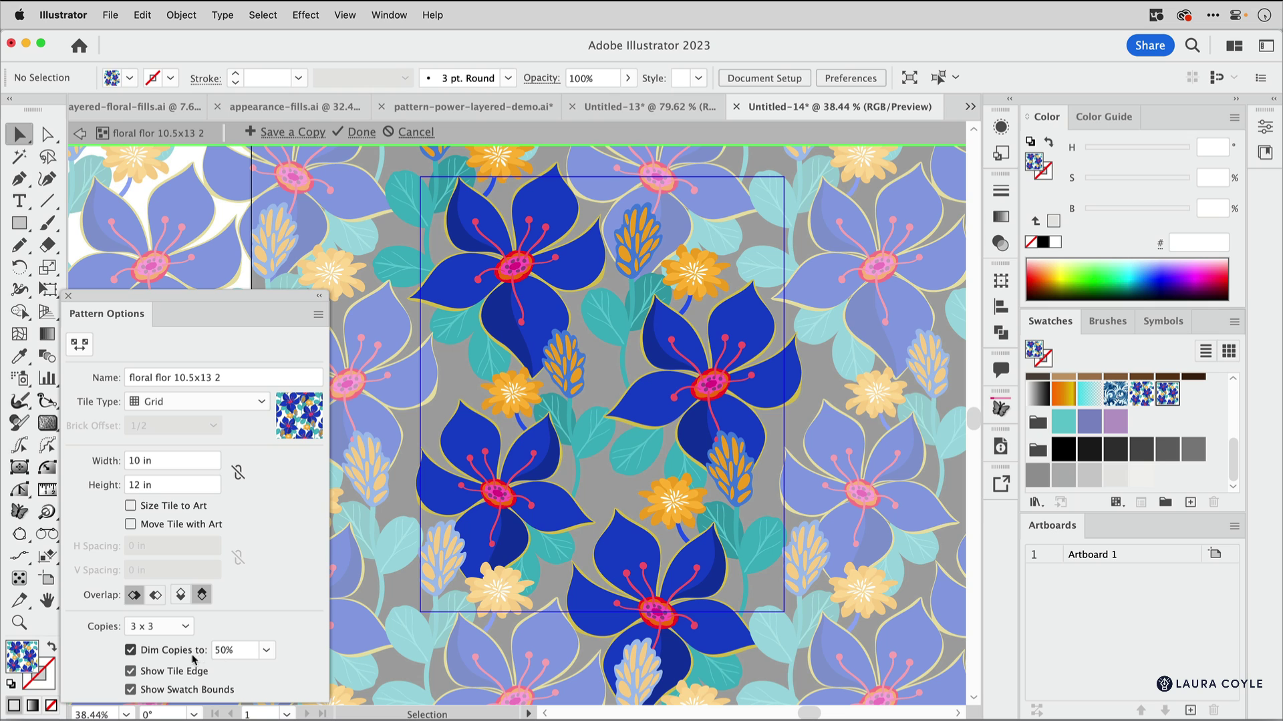
# Set Dim Copies to 100% so the surrounding copies show at full strength.
pyautogui.click(267, 651)
pyautogui.click(289, 631)
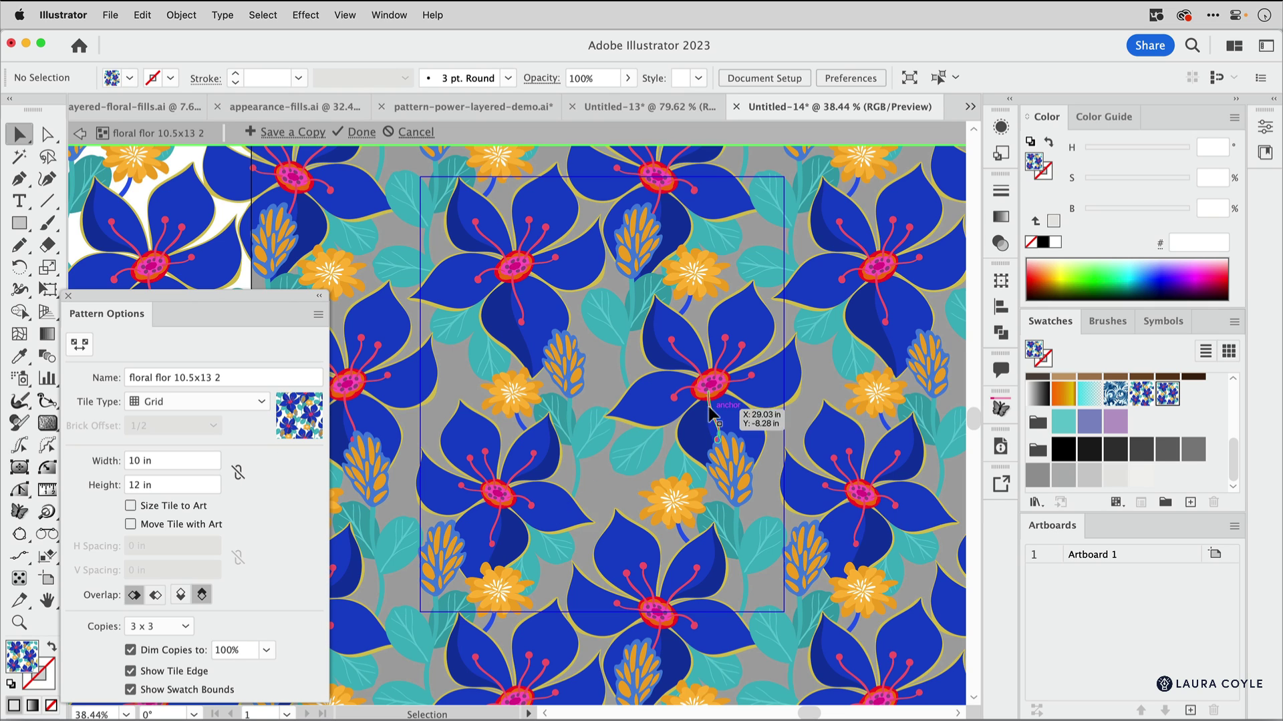
pyautogui.scroll(-3, 793, 395)
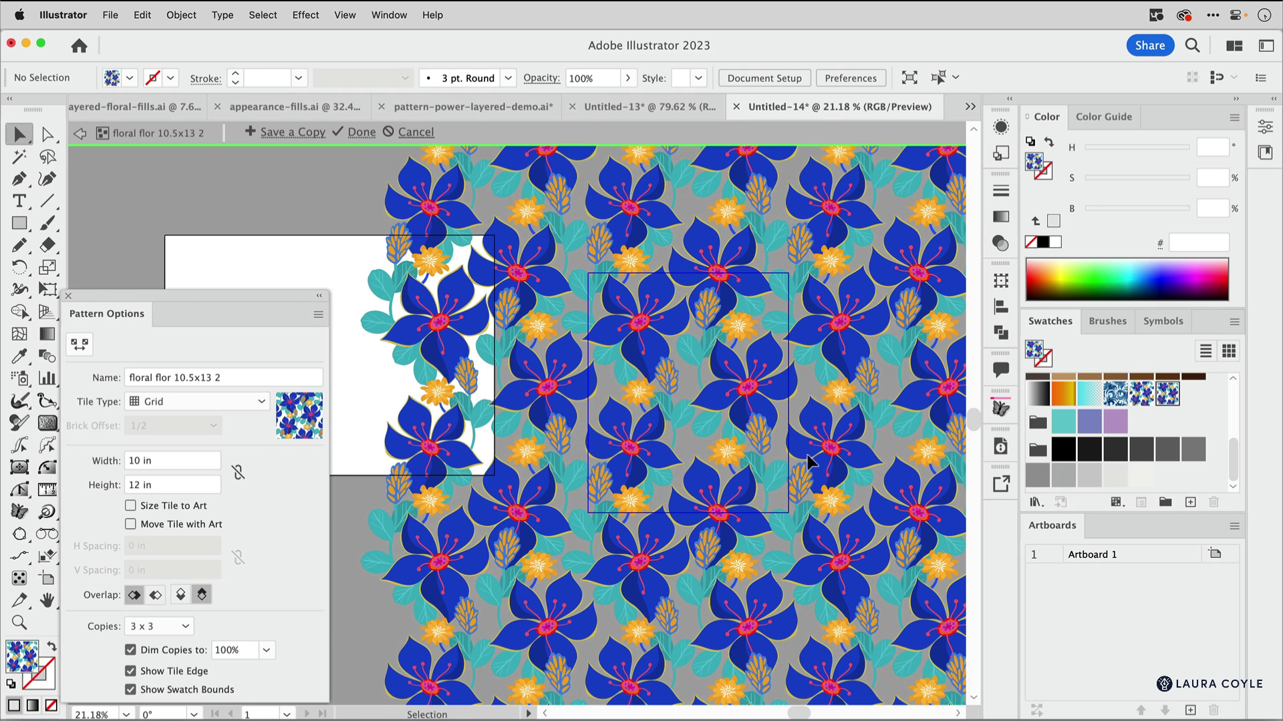
pyautogui.hscroll(5, 795, 401)
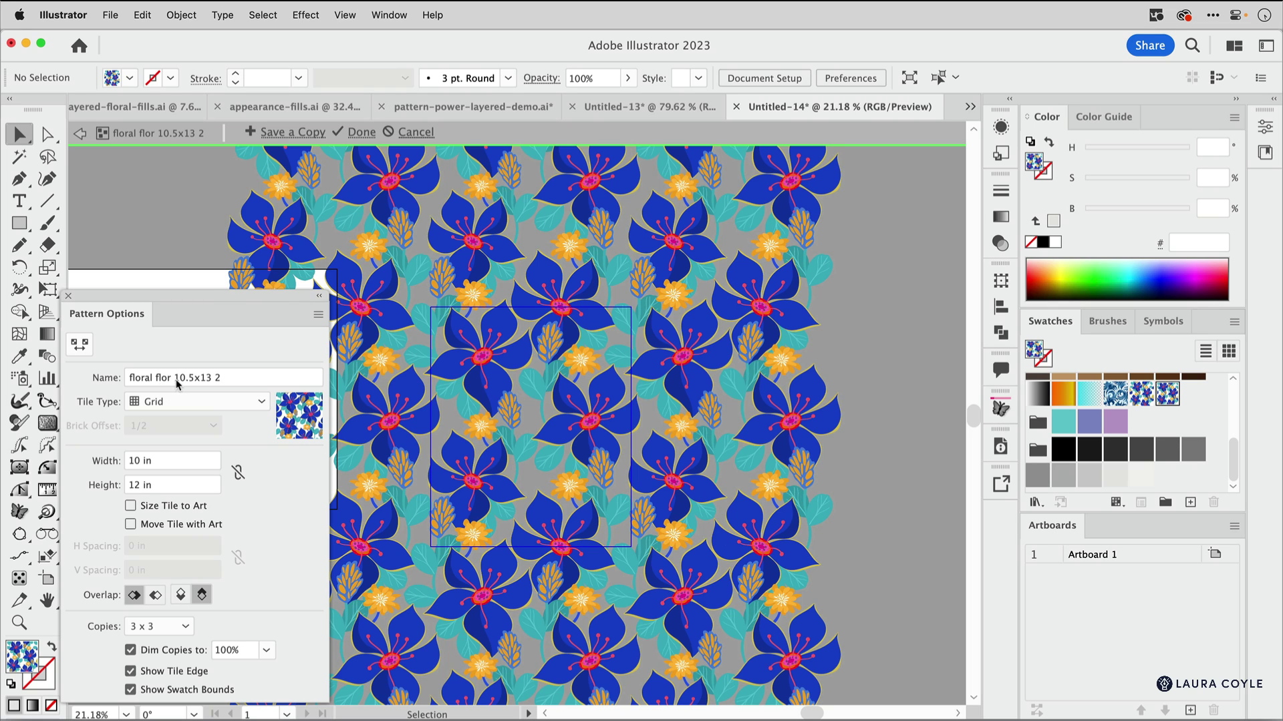
# Rename the pattern to 'floral flor 10 x 12'.
pyautogui.moveTo(177, 381); pyautogui.dragTo(229, 381)
pyautogui.press('BackSpace')
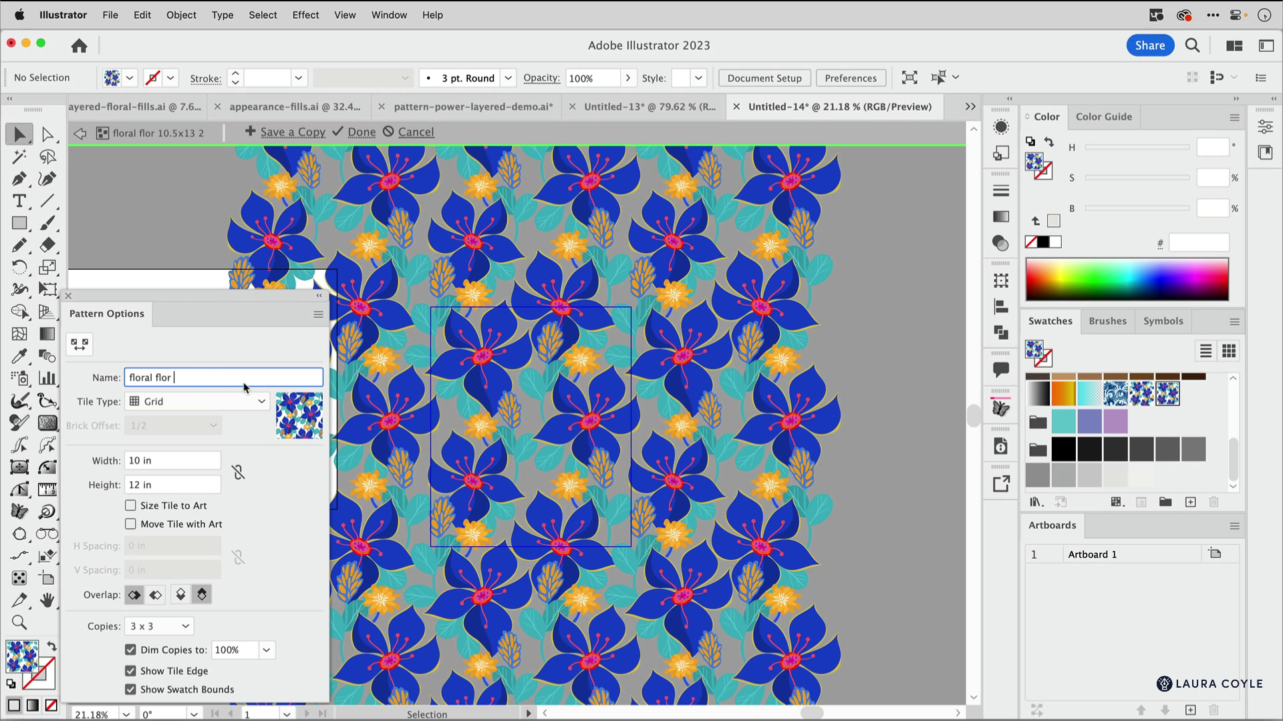
pyautogui.write('10 x 12')
pyautogui.click(260, 401)
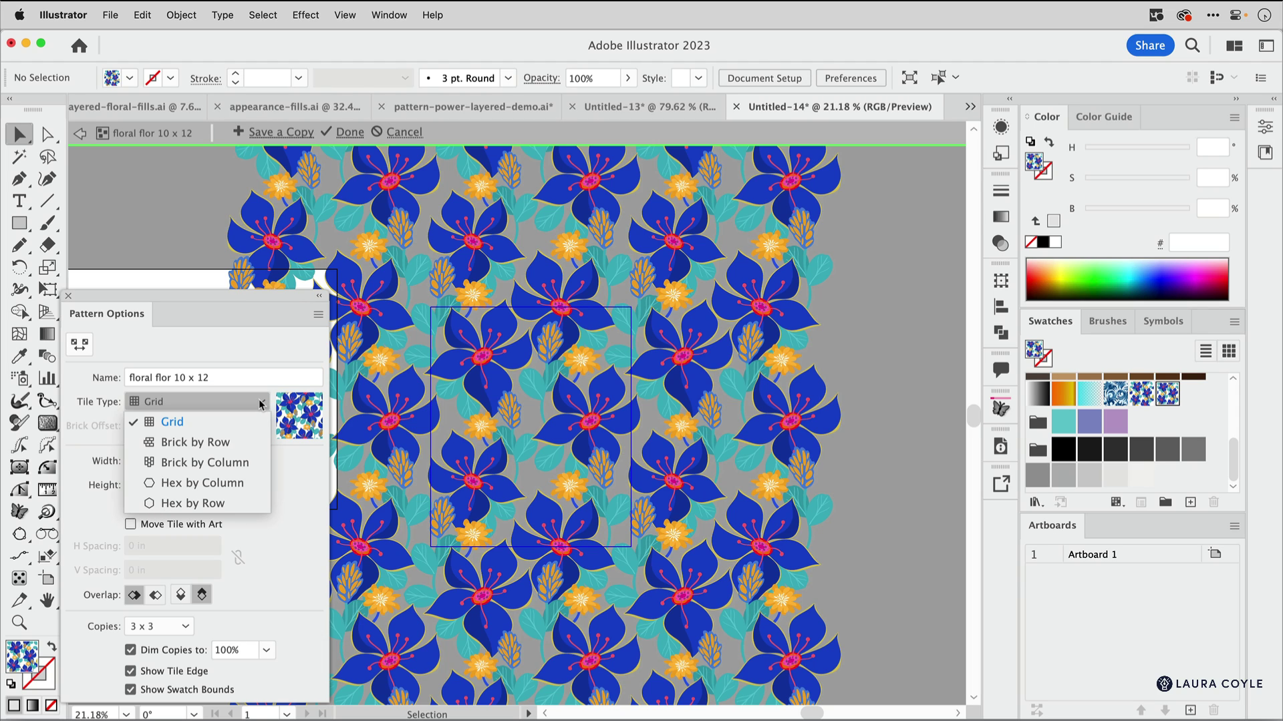
pyautogui.click(254, 461)
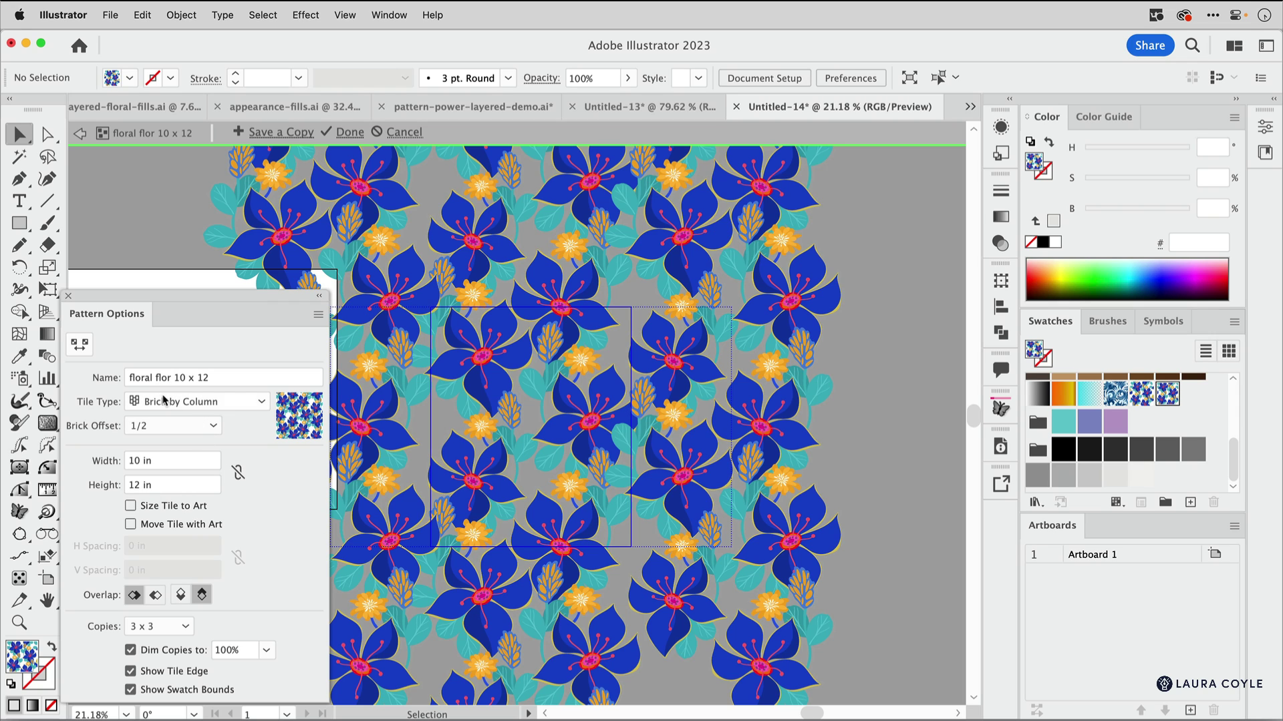
pyautogui.click(258, 400)
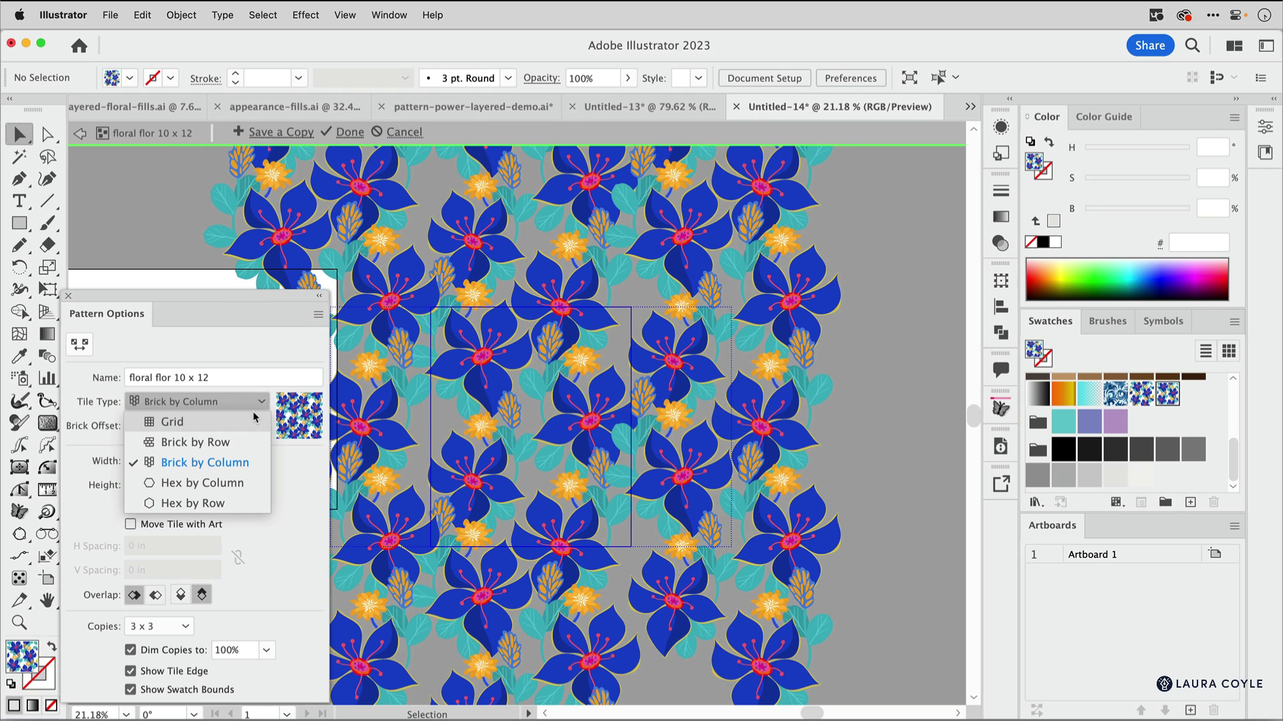
pyautogui.click(257, 421)
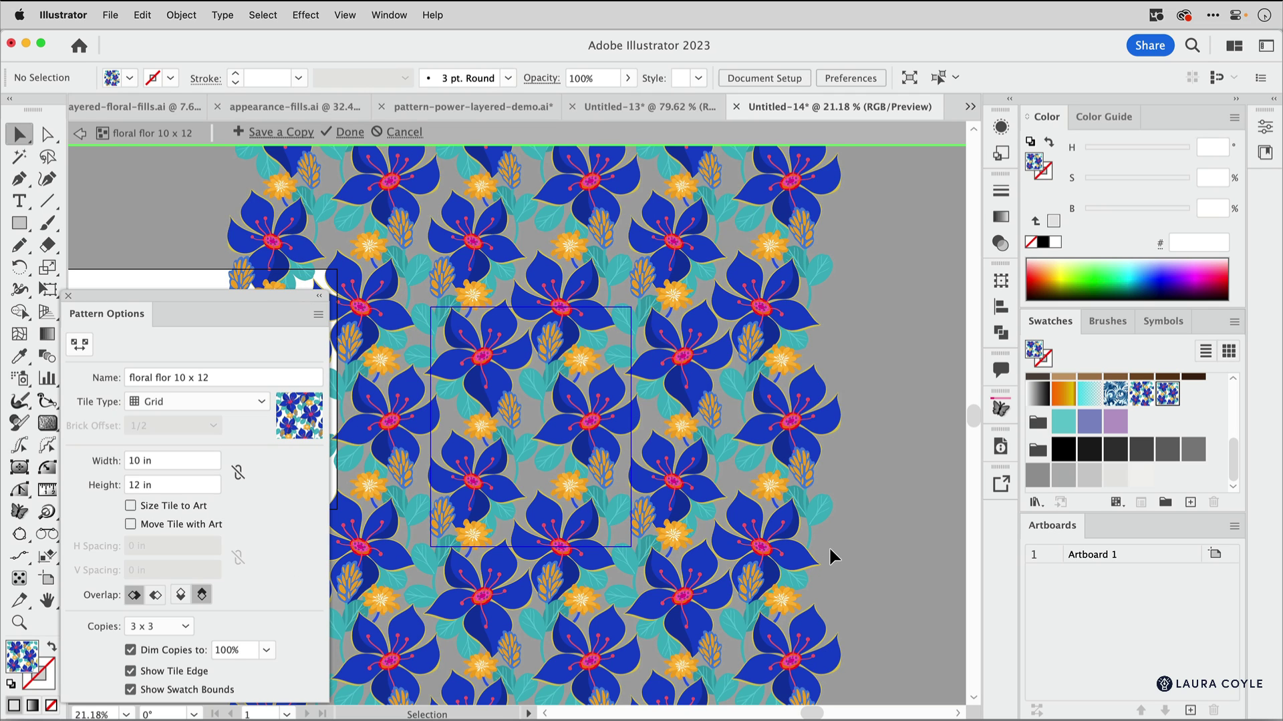
# Exit pattern editing and draw a 10 × 12 in rectangle filled with the floral pattern.
pyautogui.click(79, 135)
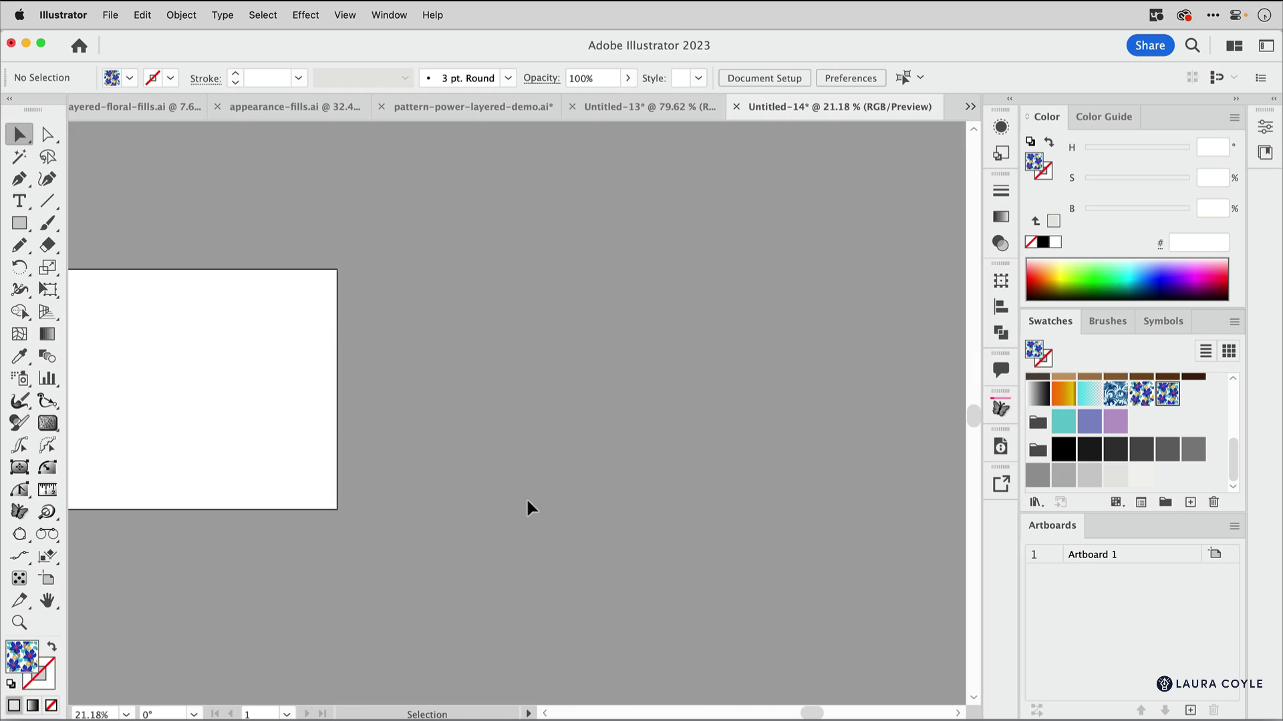
pyautogui.click(16, 226)
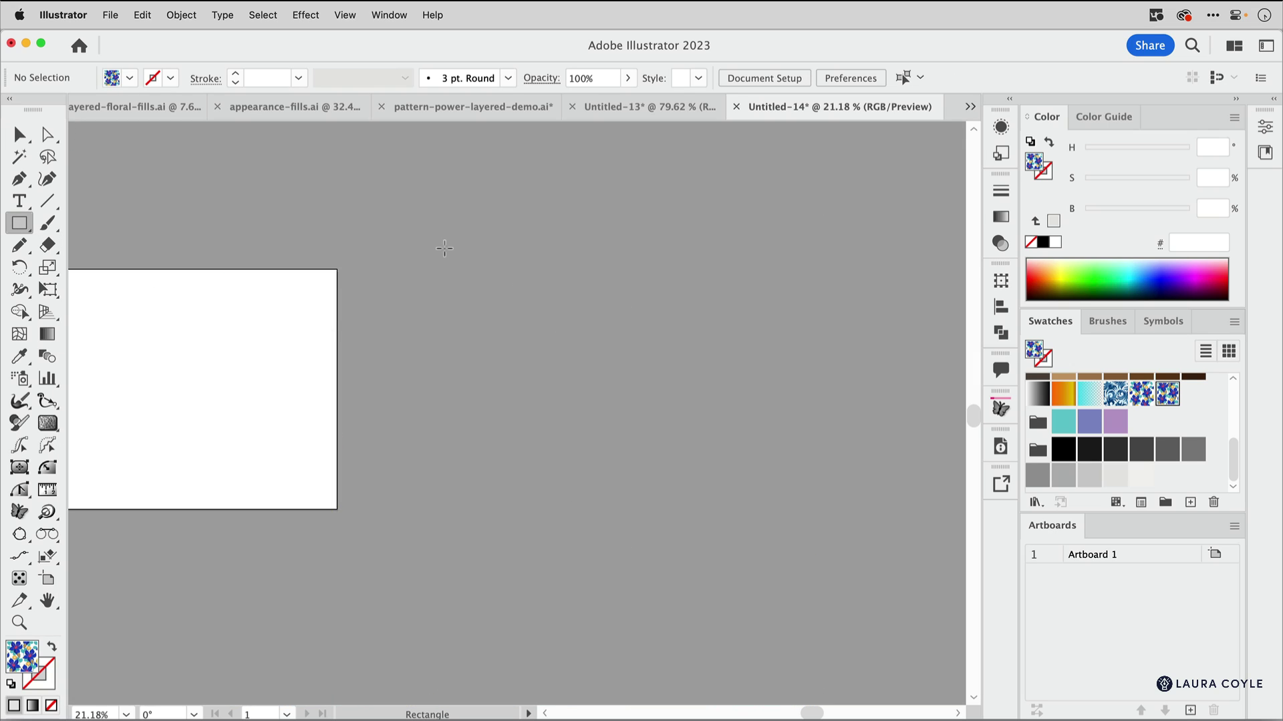
pyautogui.click(552, 364)
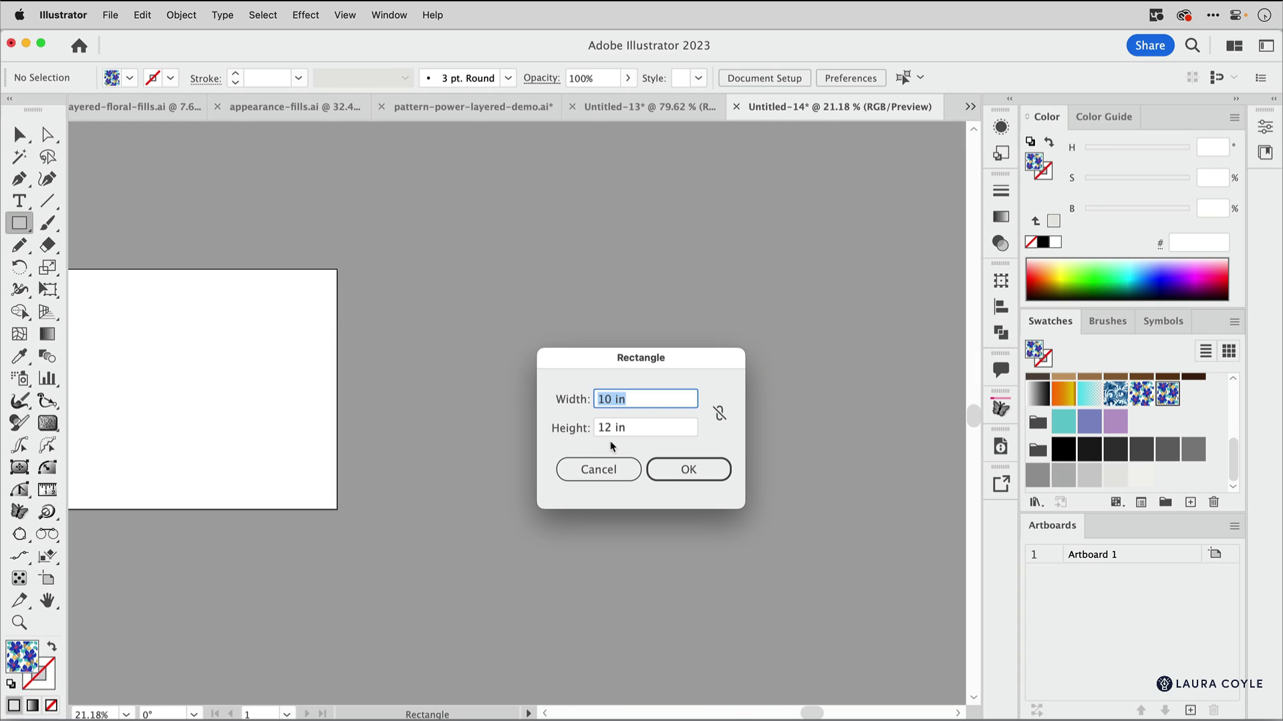
pyautogui.click(701, 476)
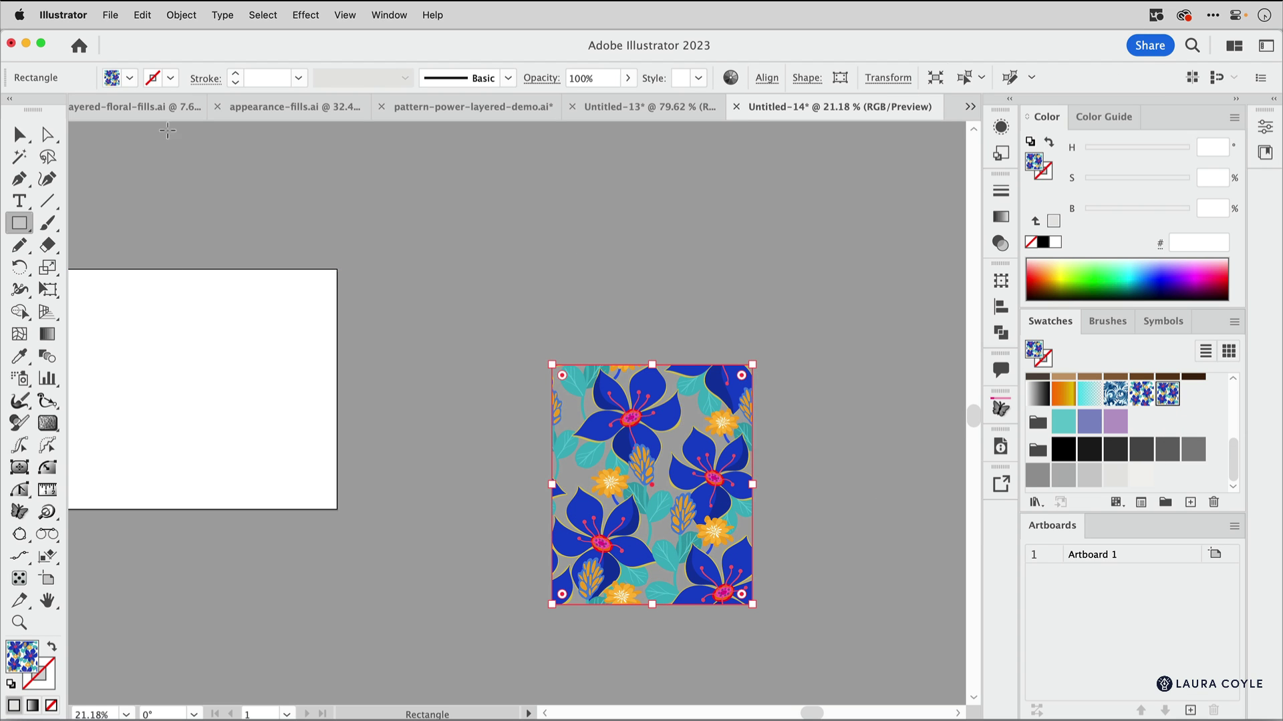
# Copy the rectangle to the right and below into a 2 × 2 block to check seams.
pyautogui.press('v')
pyautogui.moveTo(640, 472); pyautogui.dragTo(700, 371)
pyautogui.moveTo(497, 540); pyautogui.dragTo(680, 512)
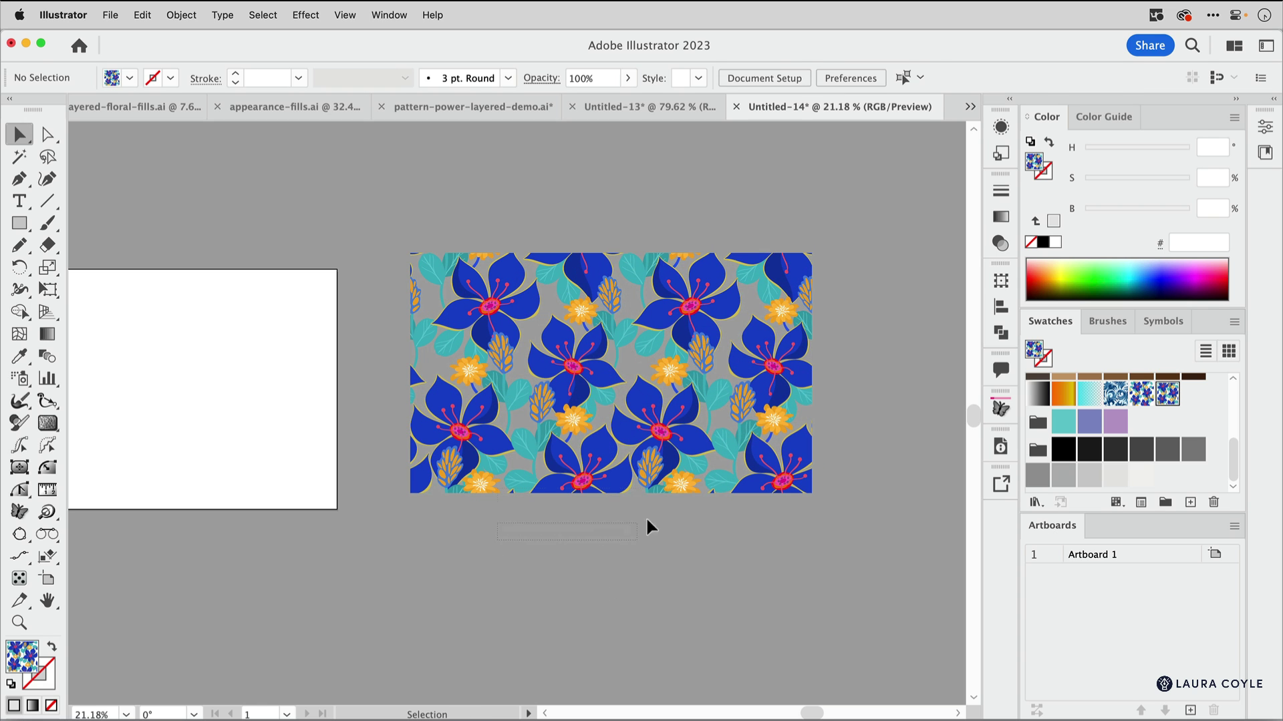
pyautogui.click(673, 298)
pyautogui.moveTo(673, 298); pyautogui.dragTo(939, 435)
pyautogui.click(846, 437)
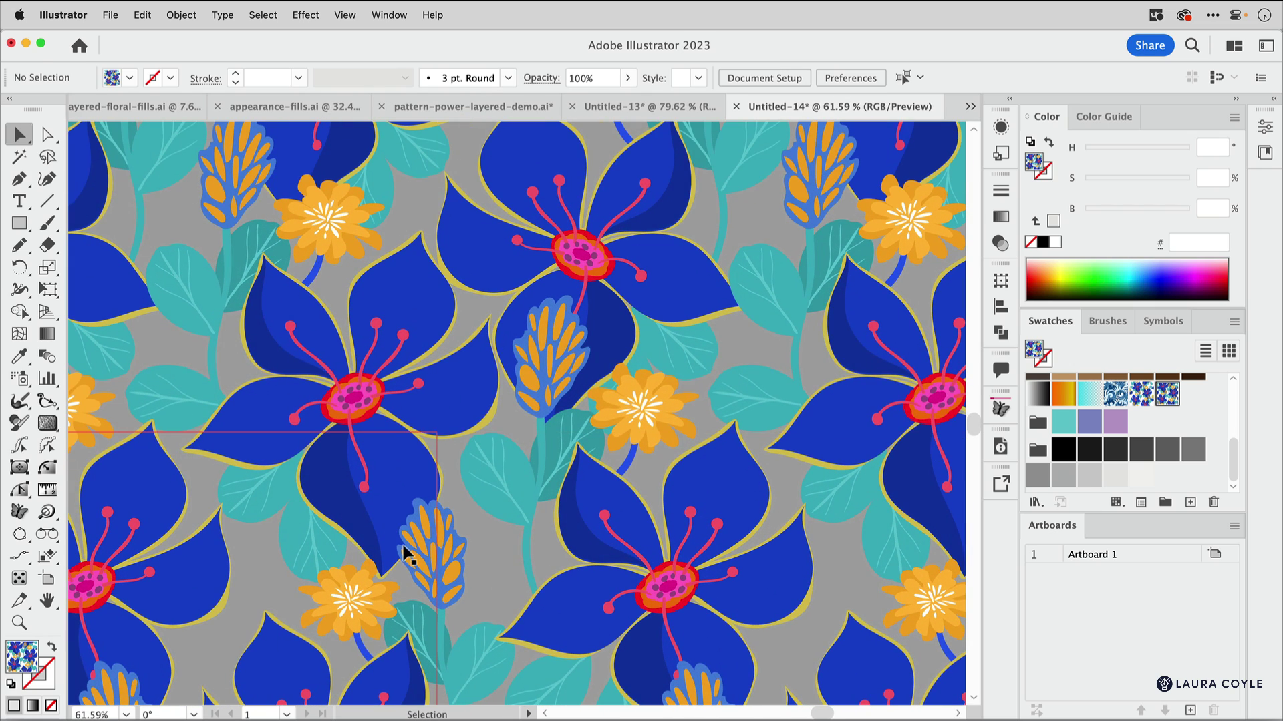
pyautogui.press('super+0')
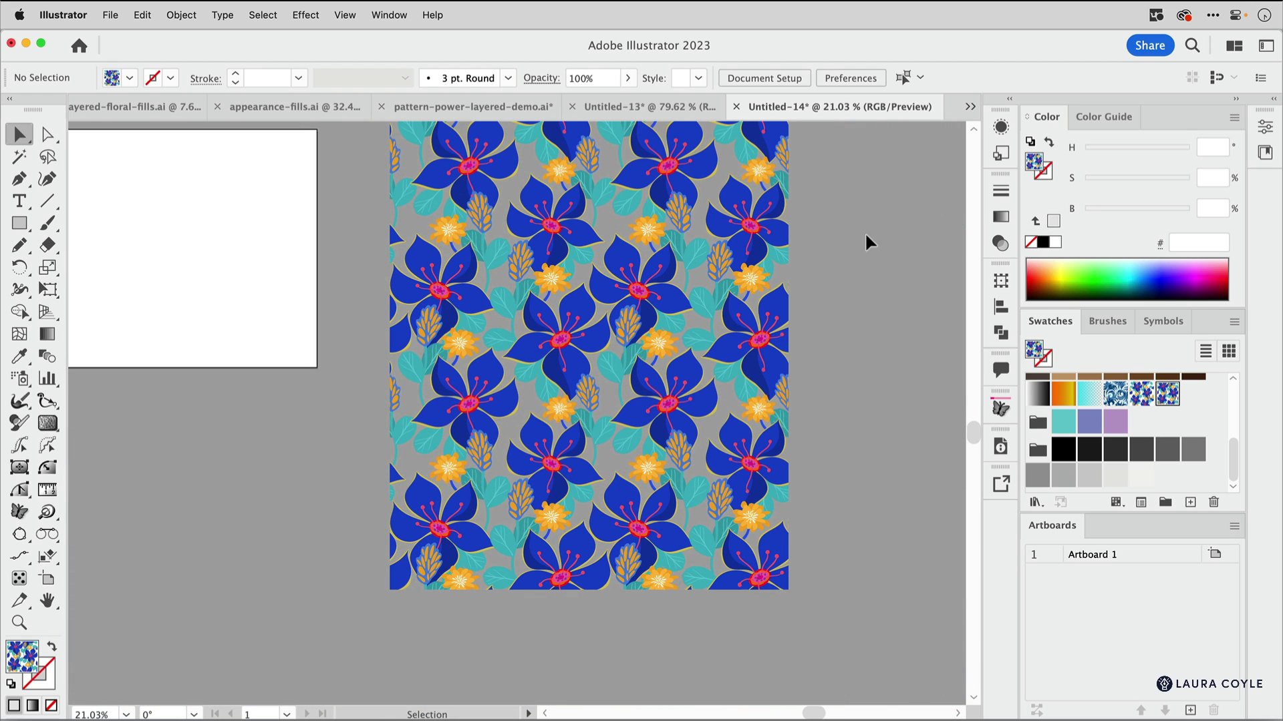
# Delete the three test copies, keeping only the original floral rectangle.
pyautogui.click(767, 272)
pyautogui.press('Delete')
pyautogui.click(707, 487)
pyautogui.press('Delete')
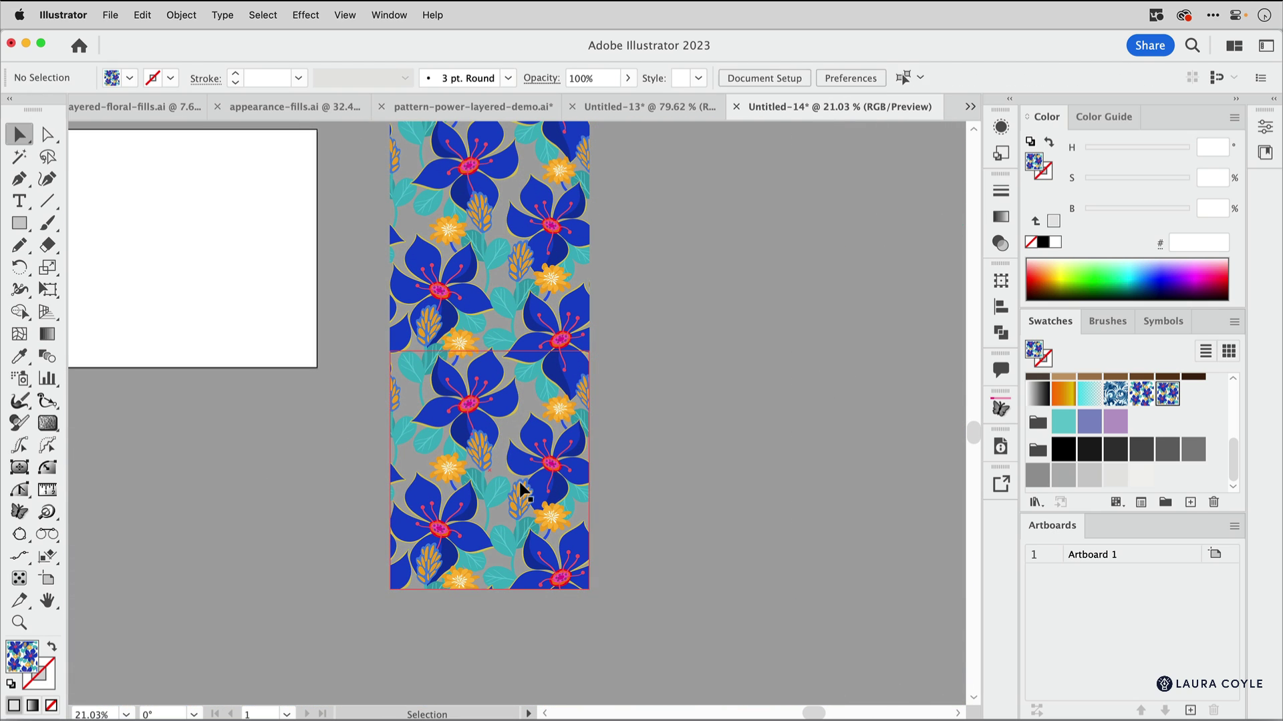
pyautogui.click(521, 491)
pyautogui.press('Delete')
pyautogui.scroll(3, 660, 395)
pyautogui.hscroll(1, 644, 484)
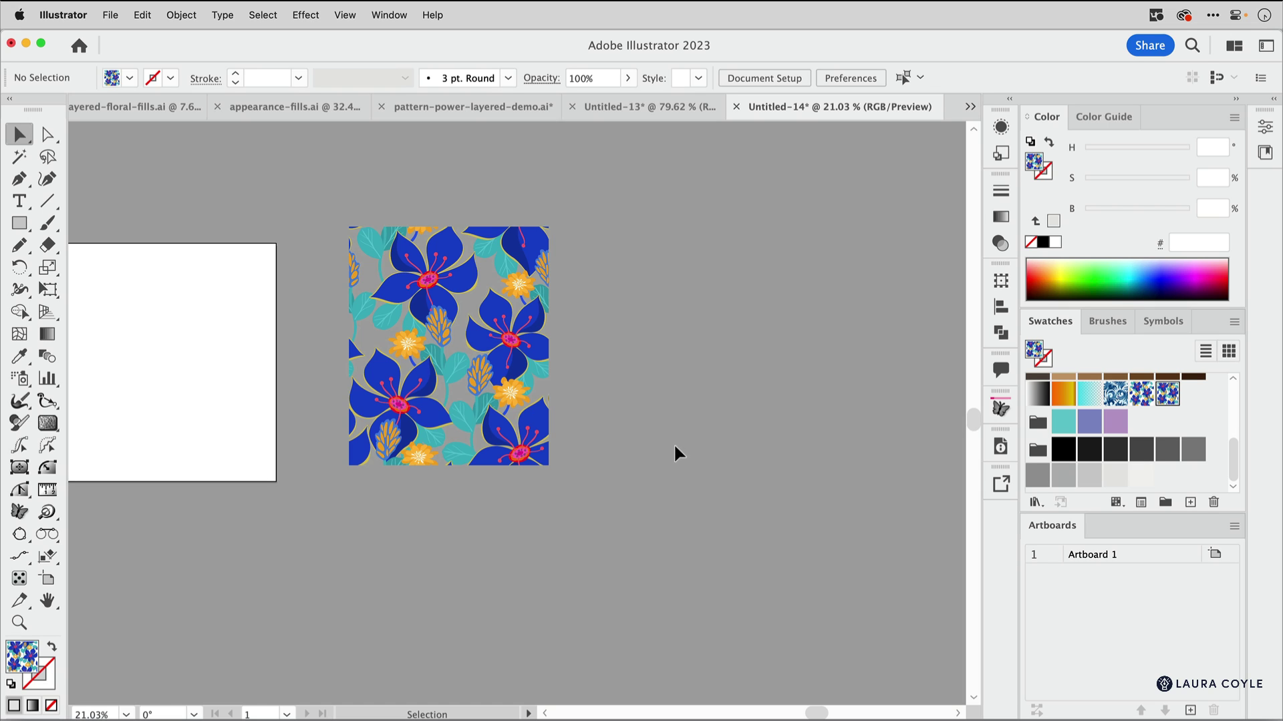
# Make a new pattern with Object > Pattern > Make and a 2 × 2 in tile.
pyautogui.click(192, 18)
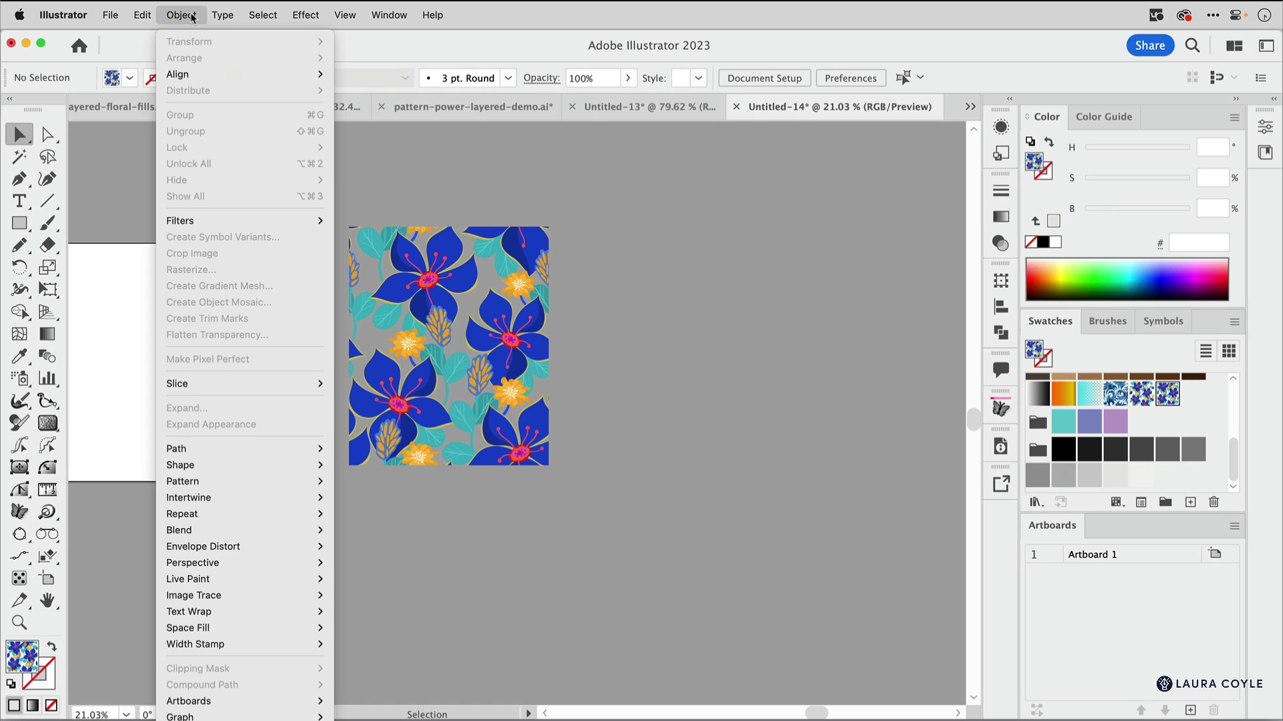
pyautogui.moveTo(177, 483)
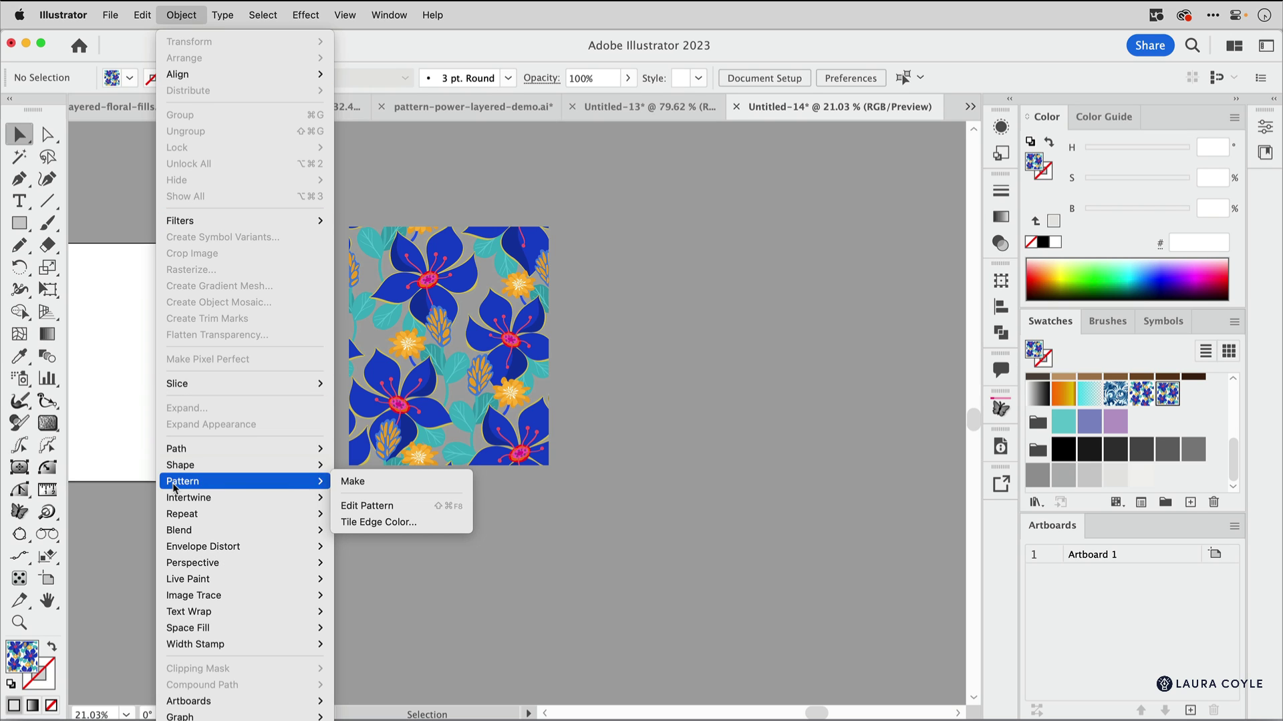
pyautogui.click(371, 484)
pyautogui.click(818, 420)
pyautogui.doubleClick(145, 462)
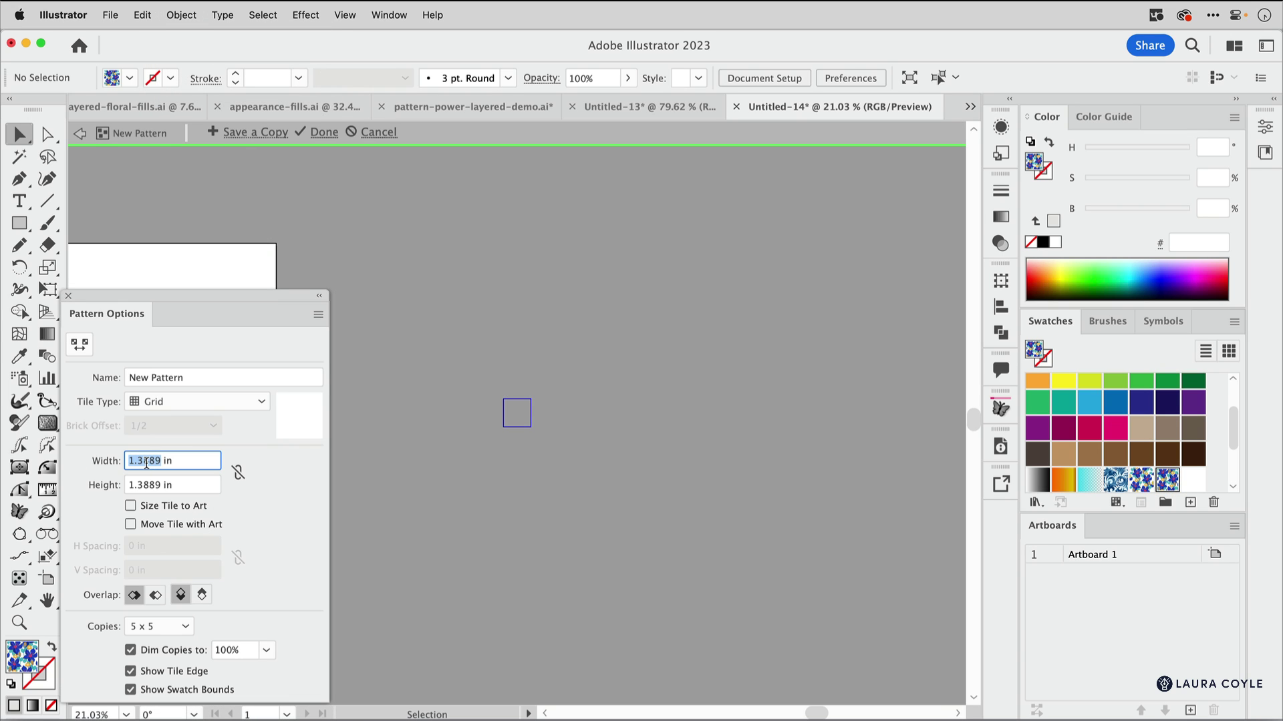
pyautogui.write('2')
pyautogui.press('Tab')
pyautogui.write('2')
pyautogui.press('Tab')
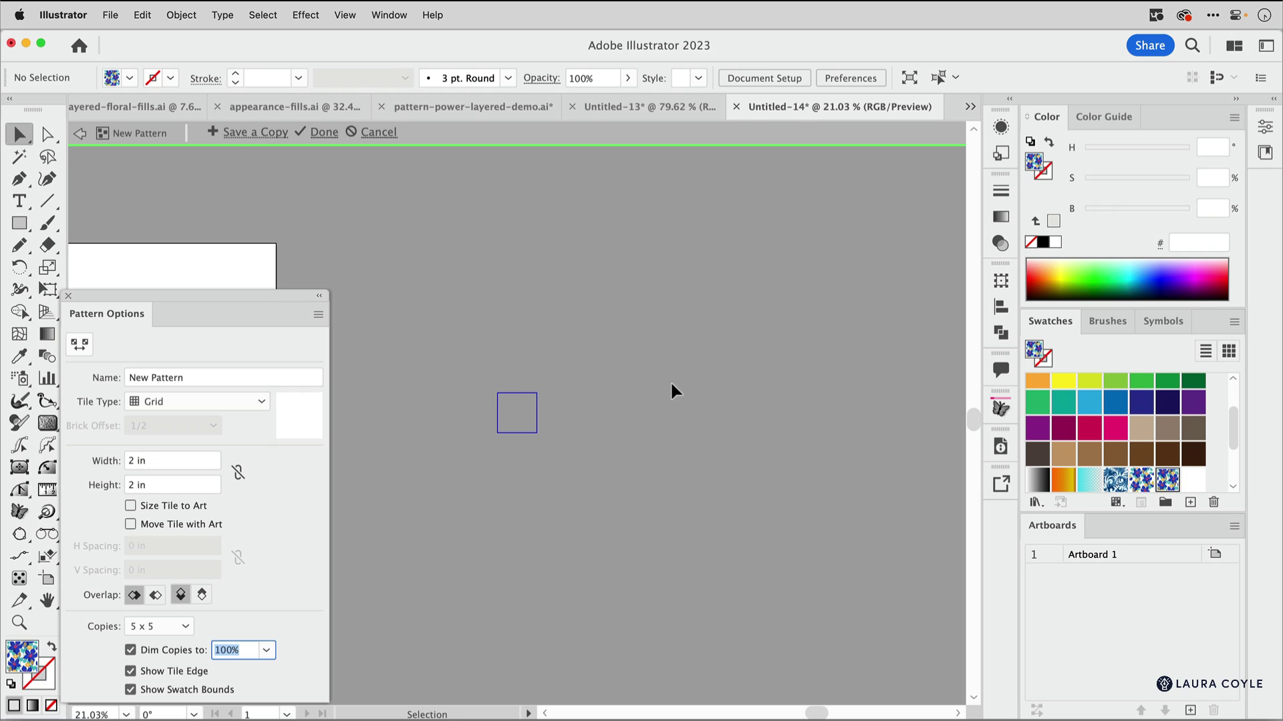
# Draw a corner-to-corner diagonal line in the tile with a yellow 2 pt stroke.
pyautogui.scroll(5, 624, 410)
pyautogui.moveTo(767, 349); pyautogui.dragTo(580, 350)
pyautogui.scroll(2, 668, 468)
pyautogui.moveTo(638, 458); pyautogui.dragTo(696, 360)
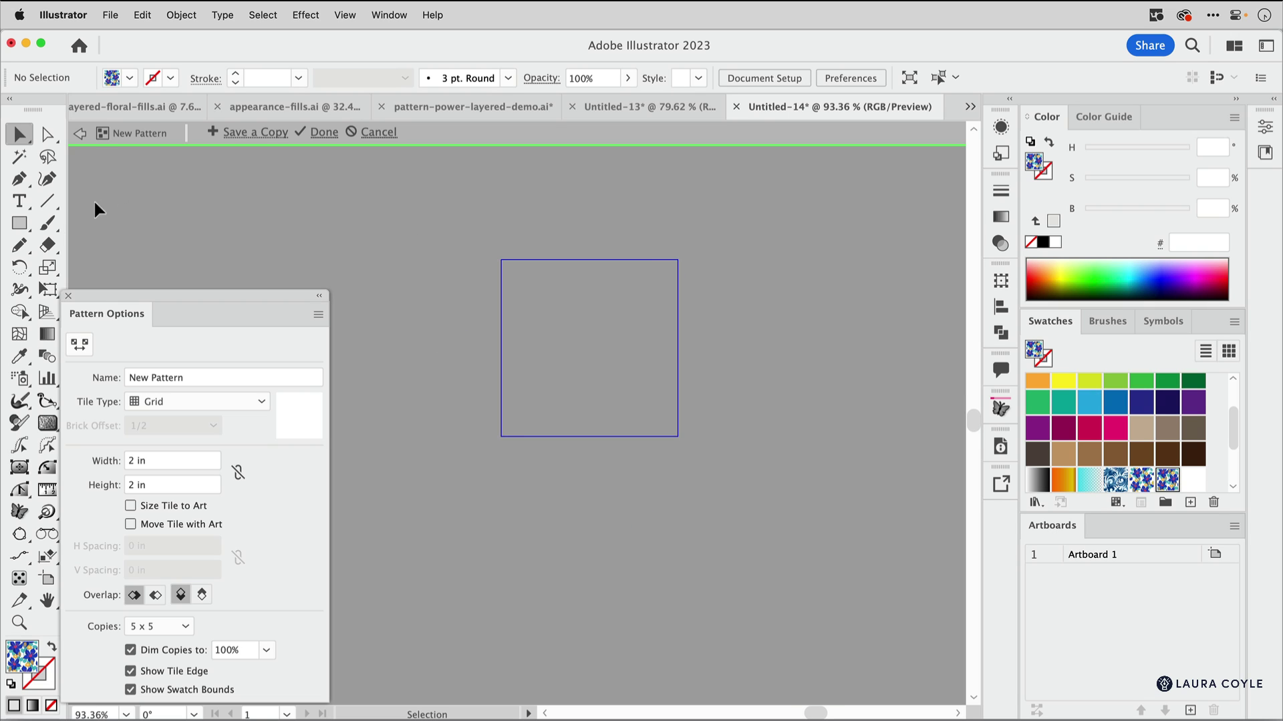
pyautogui.click(47, 200)
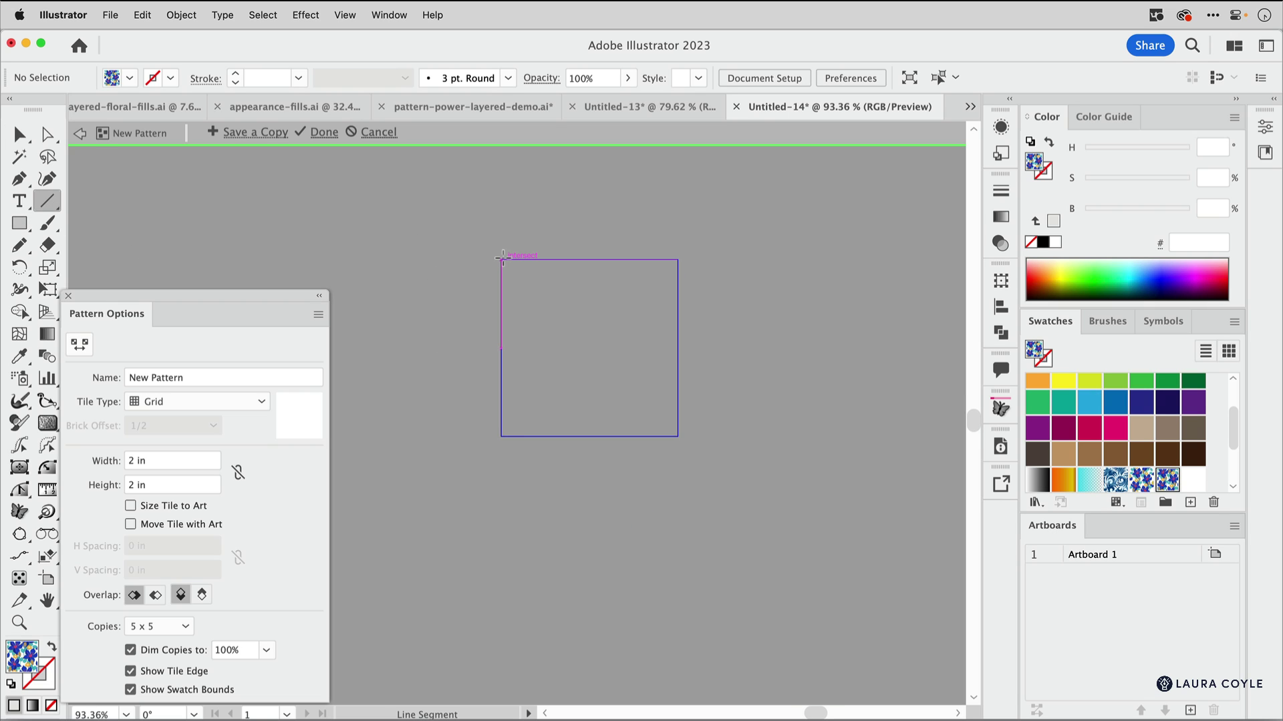
pyautogui.moveTo(502, 259); pyautogui.dragTo(678, 435)
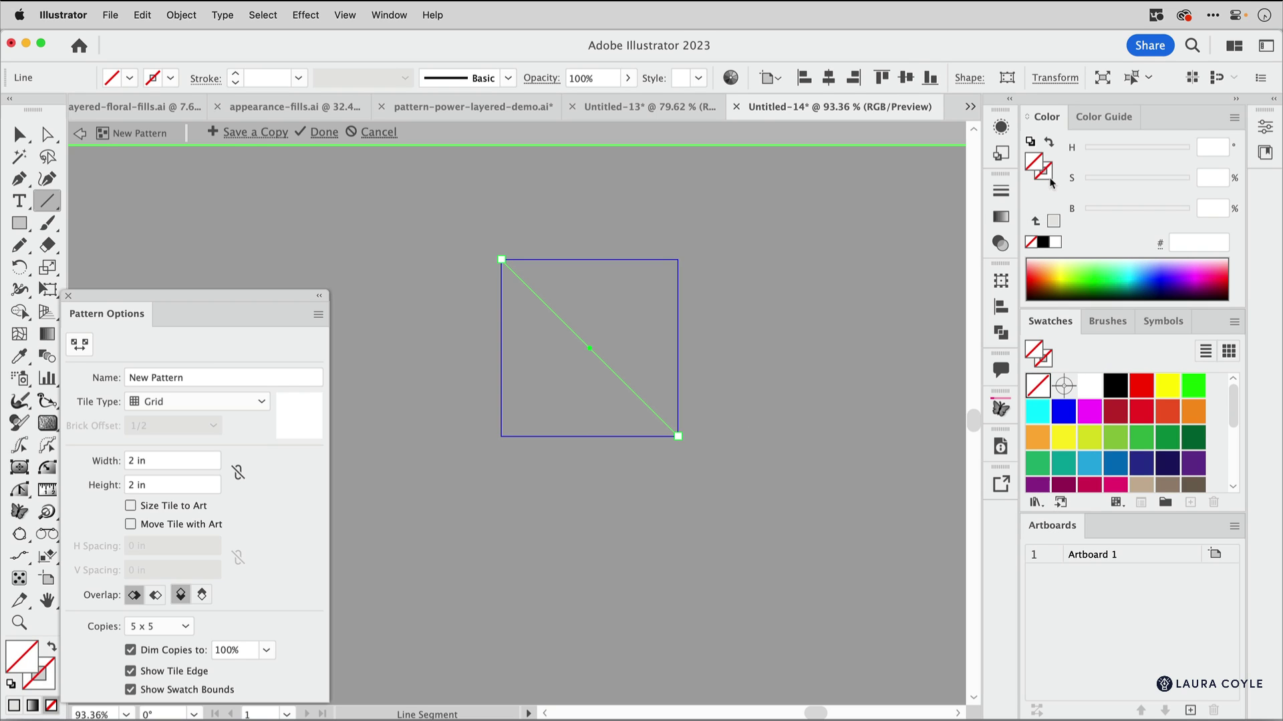
pyautogui.click(1049, 175)
pyautogui.click(1063, 440)
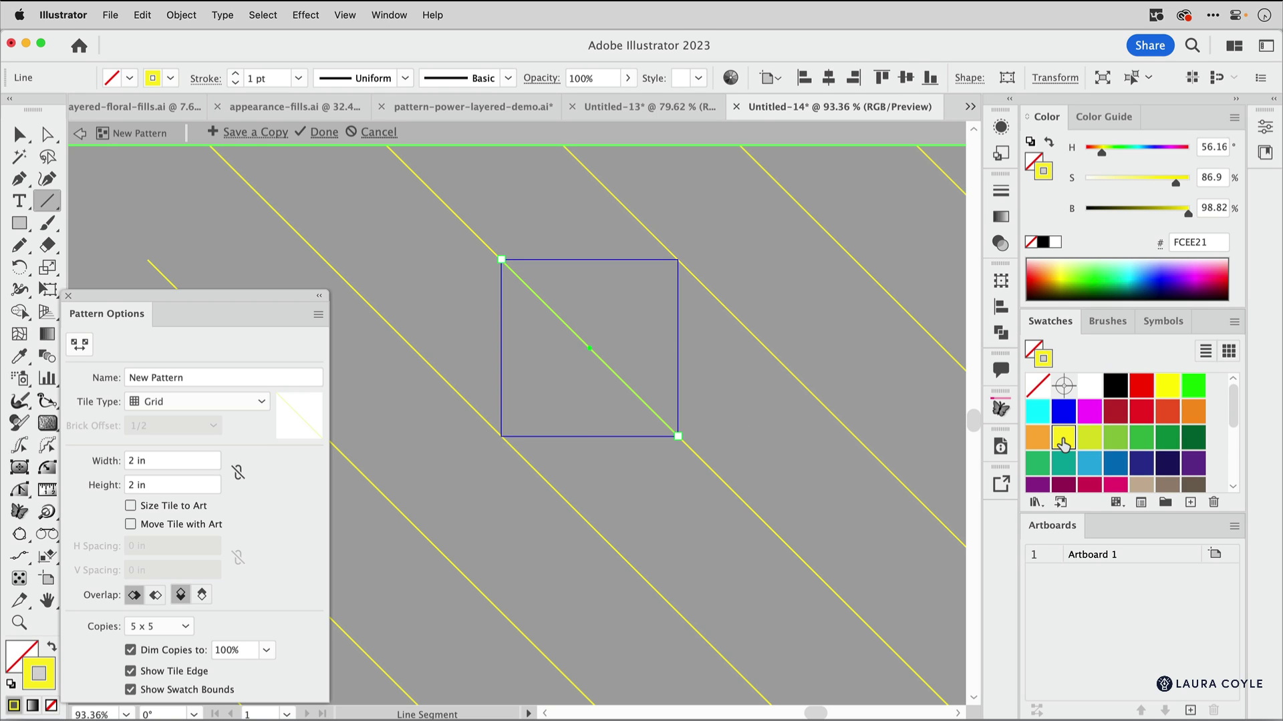
pyautogui.click(235, 74)
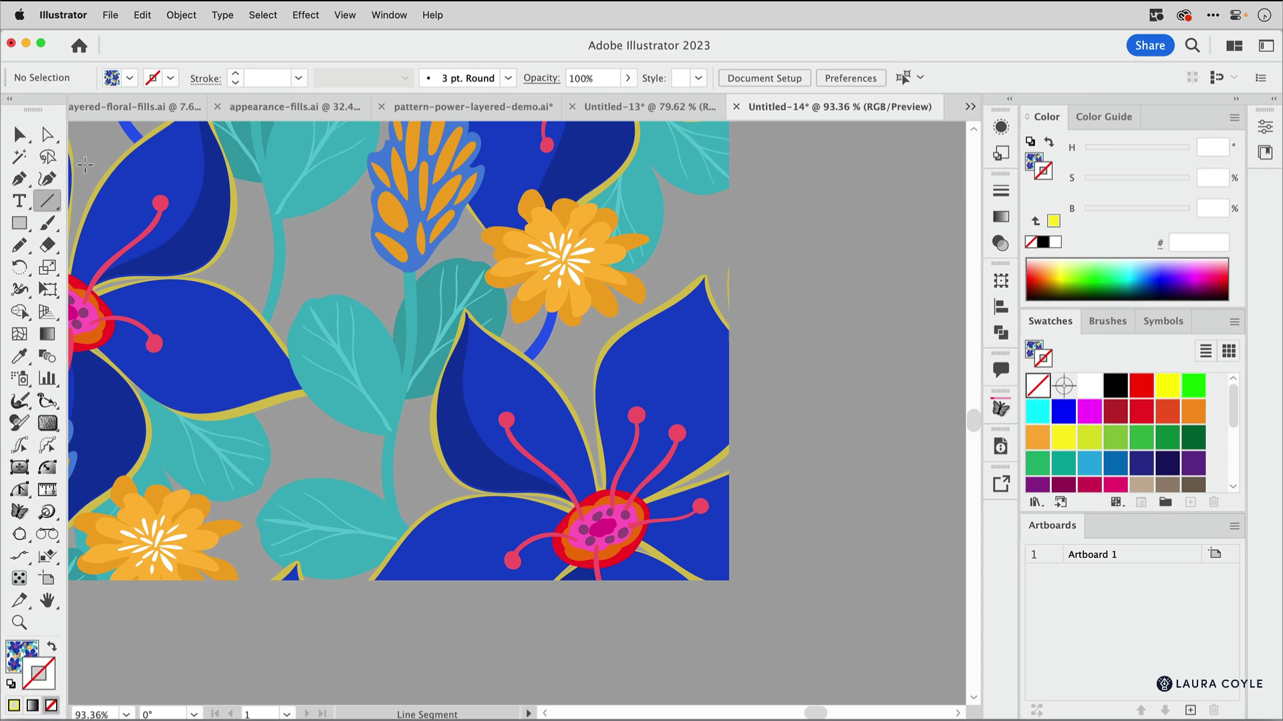
# Zoom back out to frame the whole artboard.
pyautogui.press('v')
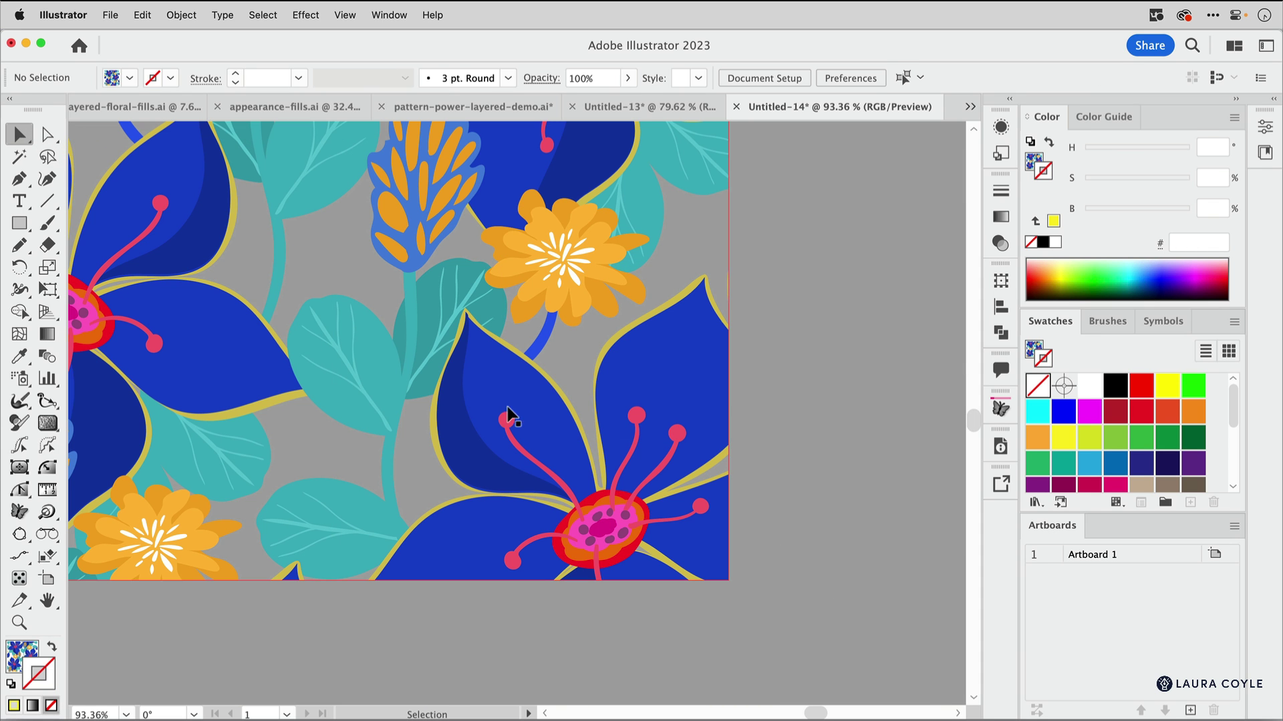
pyautogui.scroll(-2, 761, 366)
pyautogui.scroll(-3, 762, 367)
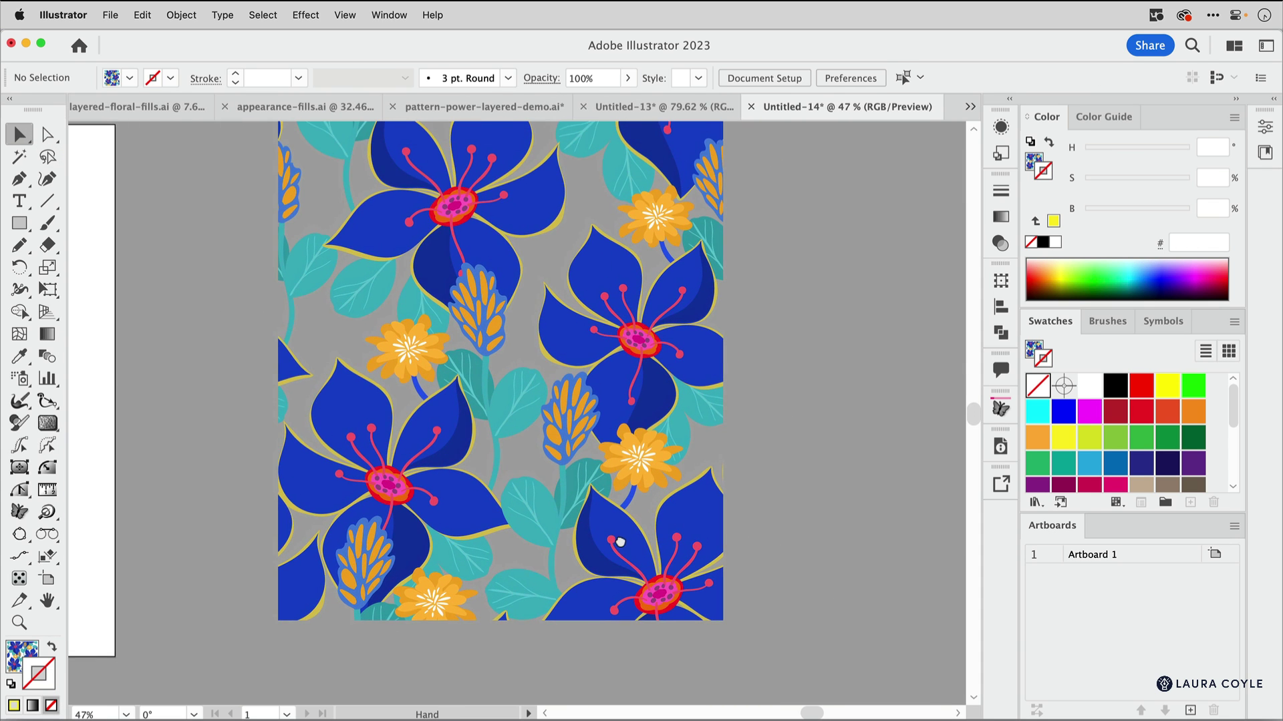
pyautogui.moveTo(578, 369); pyautogui.dragTo(545, 412)
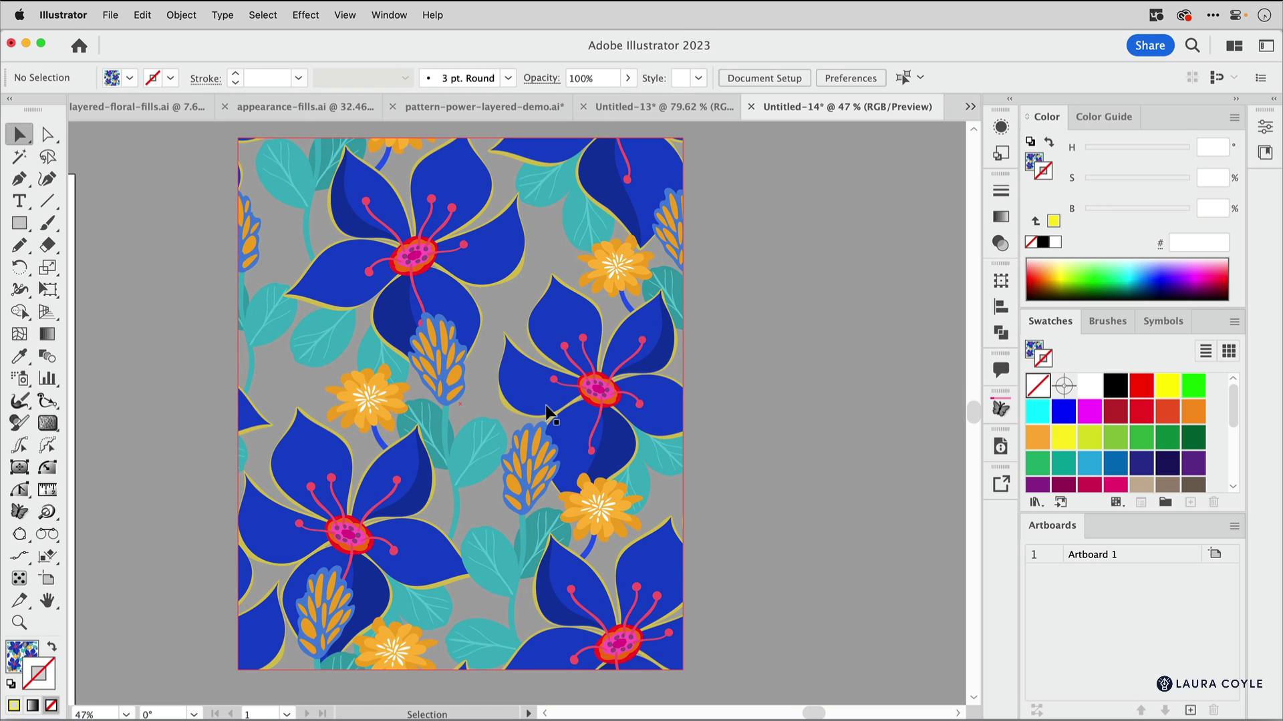
# Add two extra fills to the floral rectangle and make the bottom fill pale blue.
pyautogui.click(1002, 127)
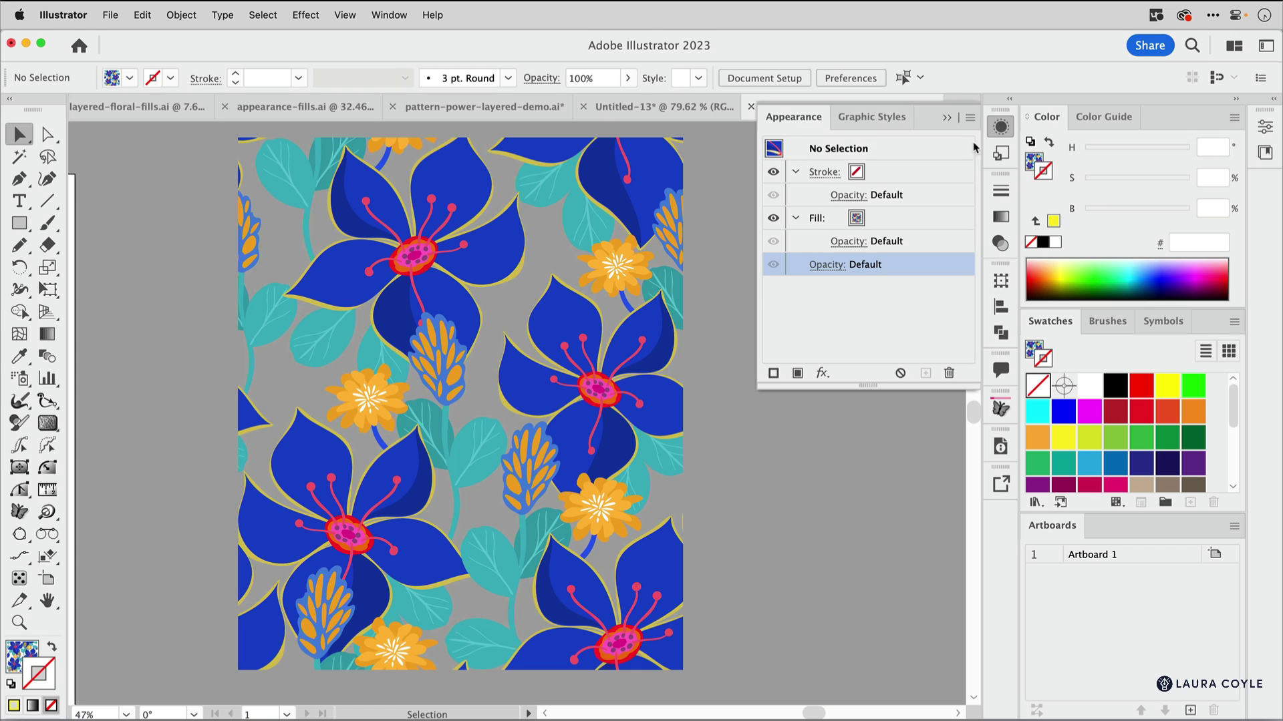
pyautogui.click(487, 323)
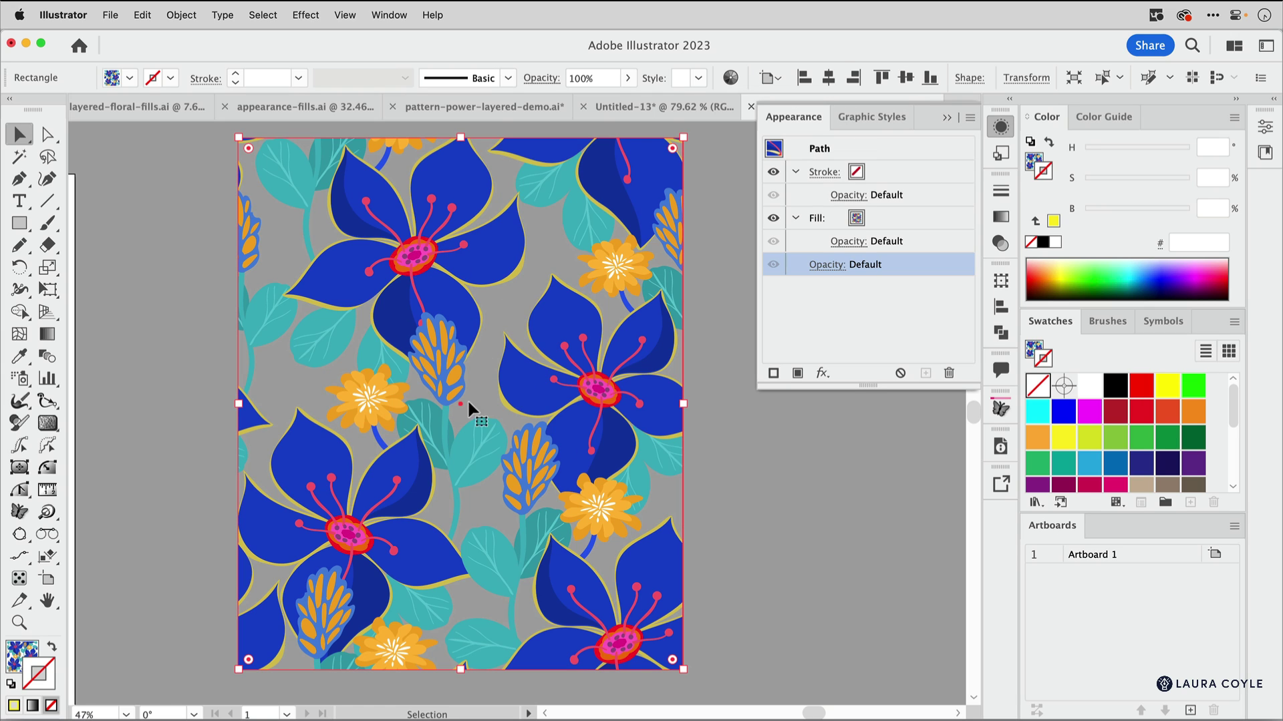
pyautogui.click(880, 222)
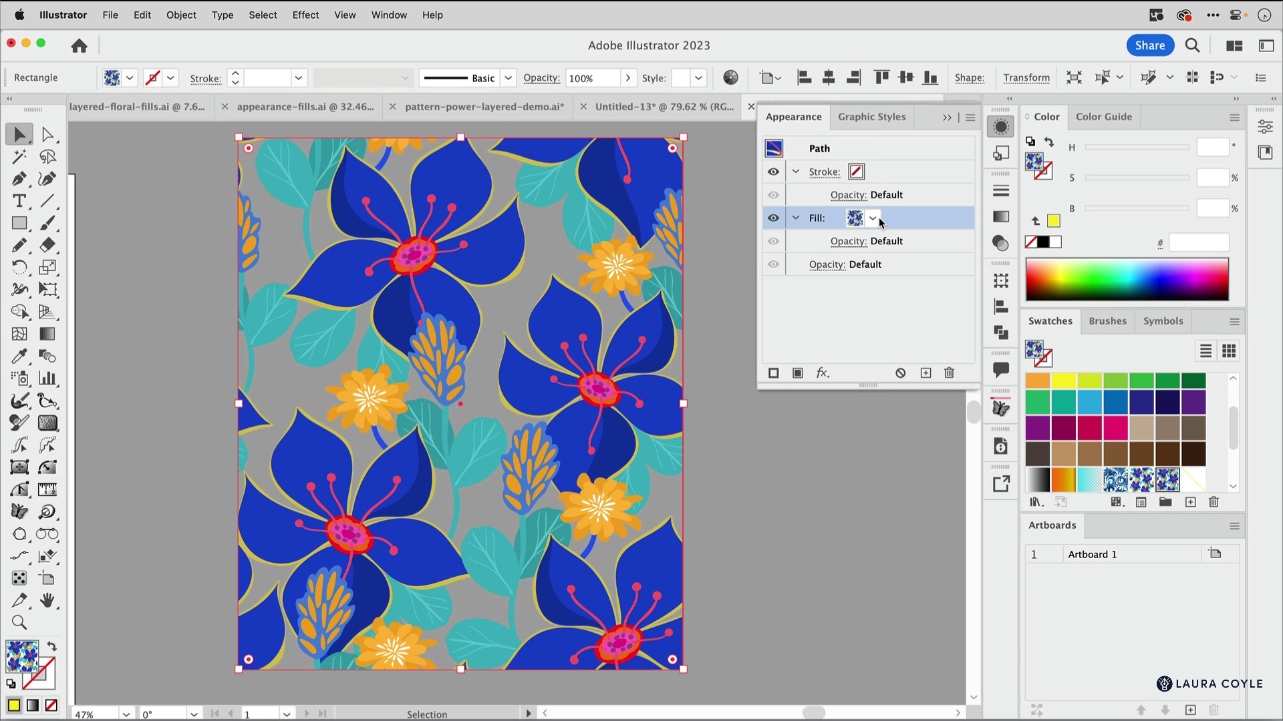
pyautogui.click(798, 373)
pyautogui.click(797, 374)
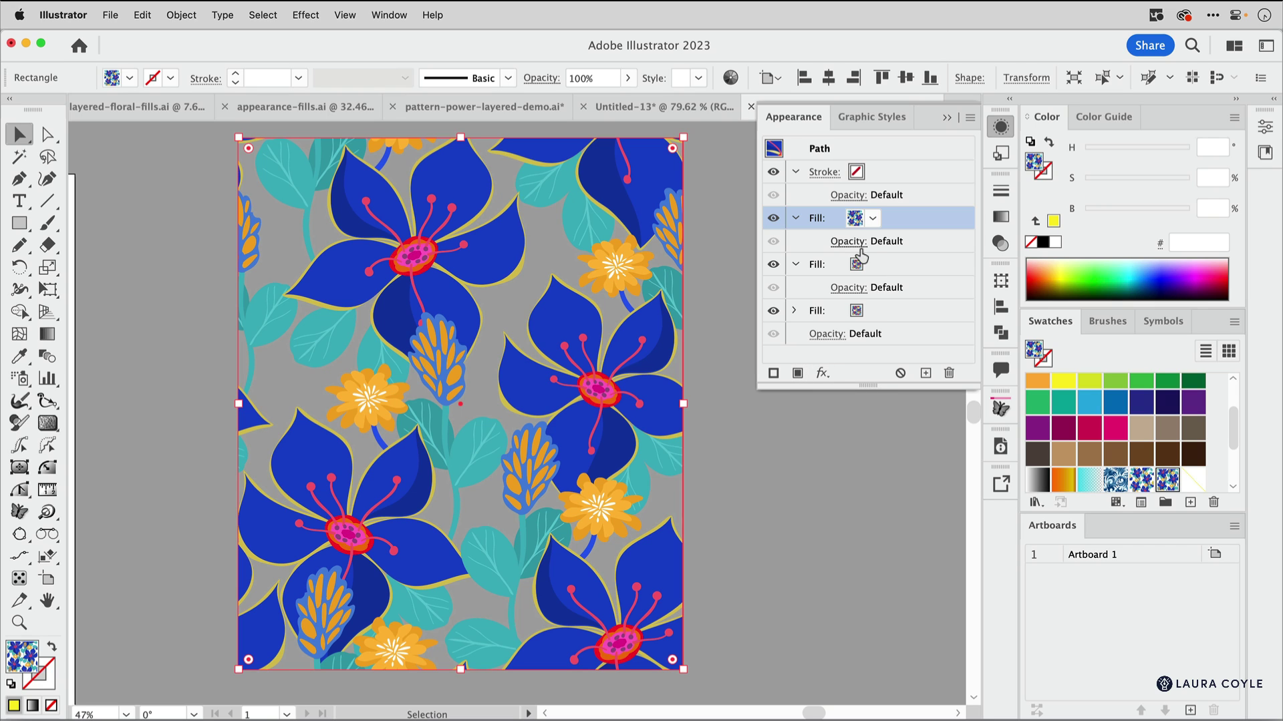
pyautogui.click(889, 311)
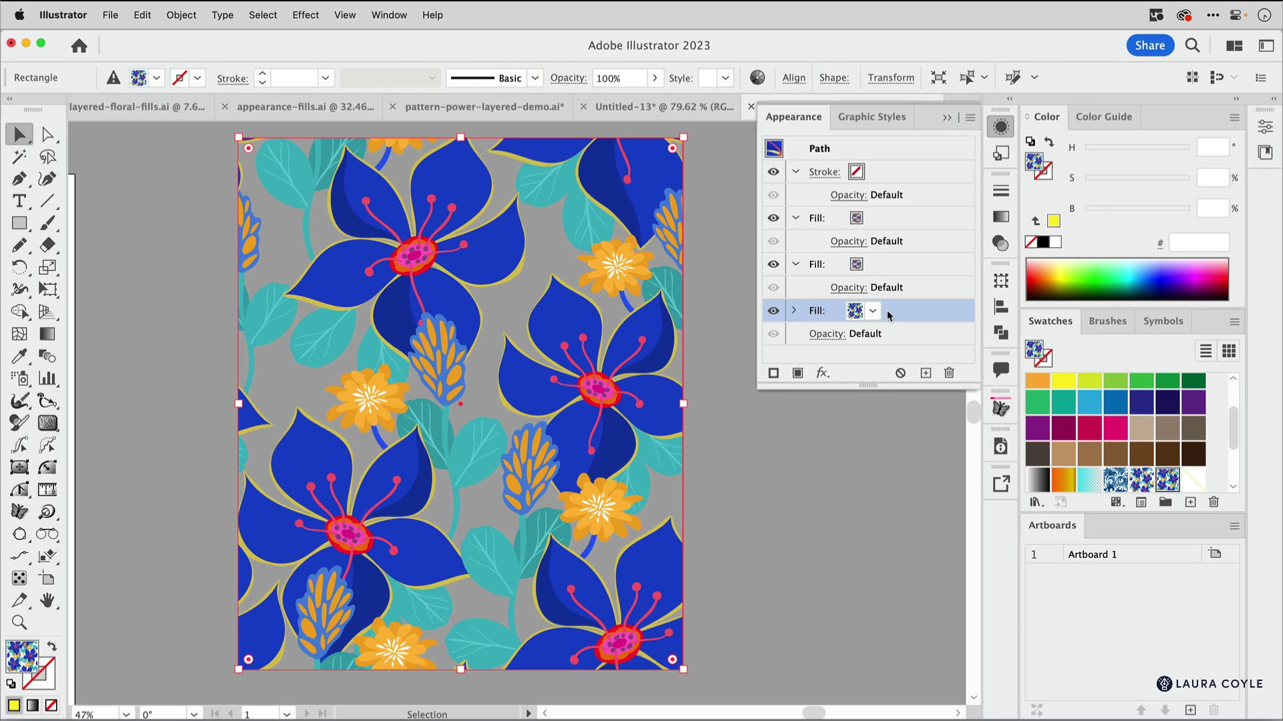
pyautogui.click(873, 309)
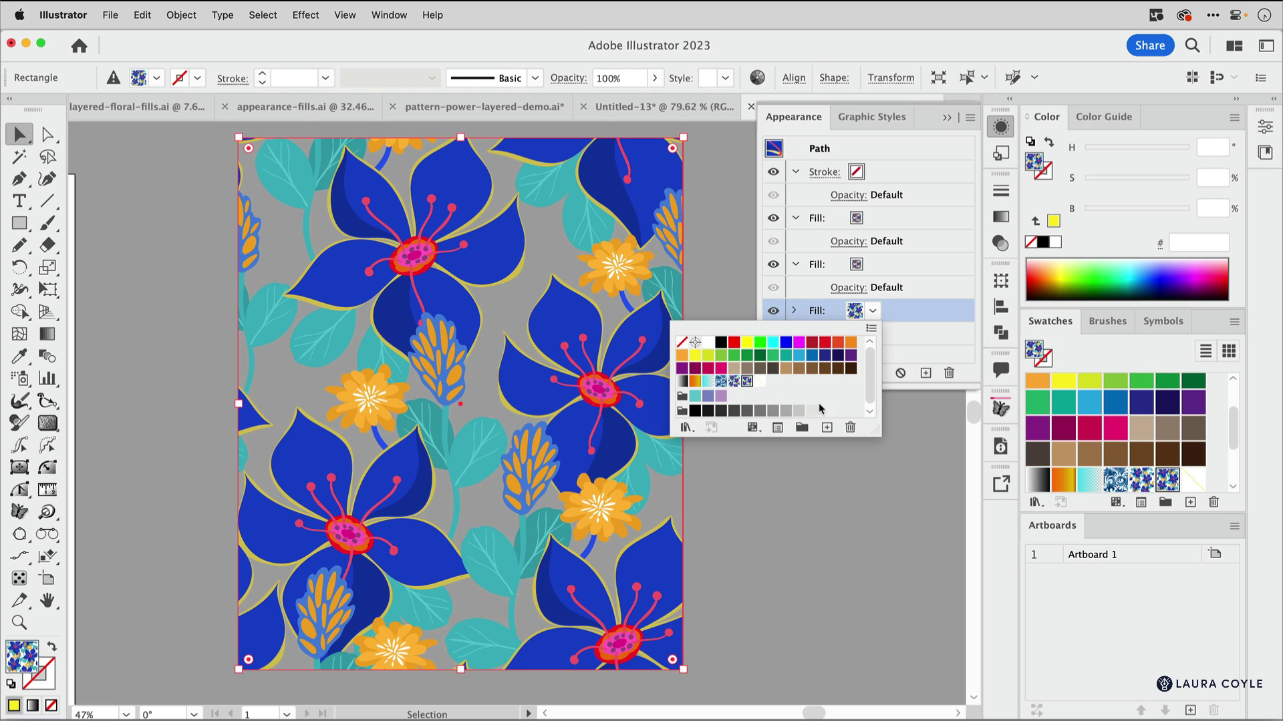
pyautogui.click(799, 356)
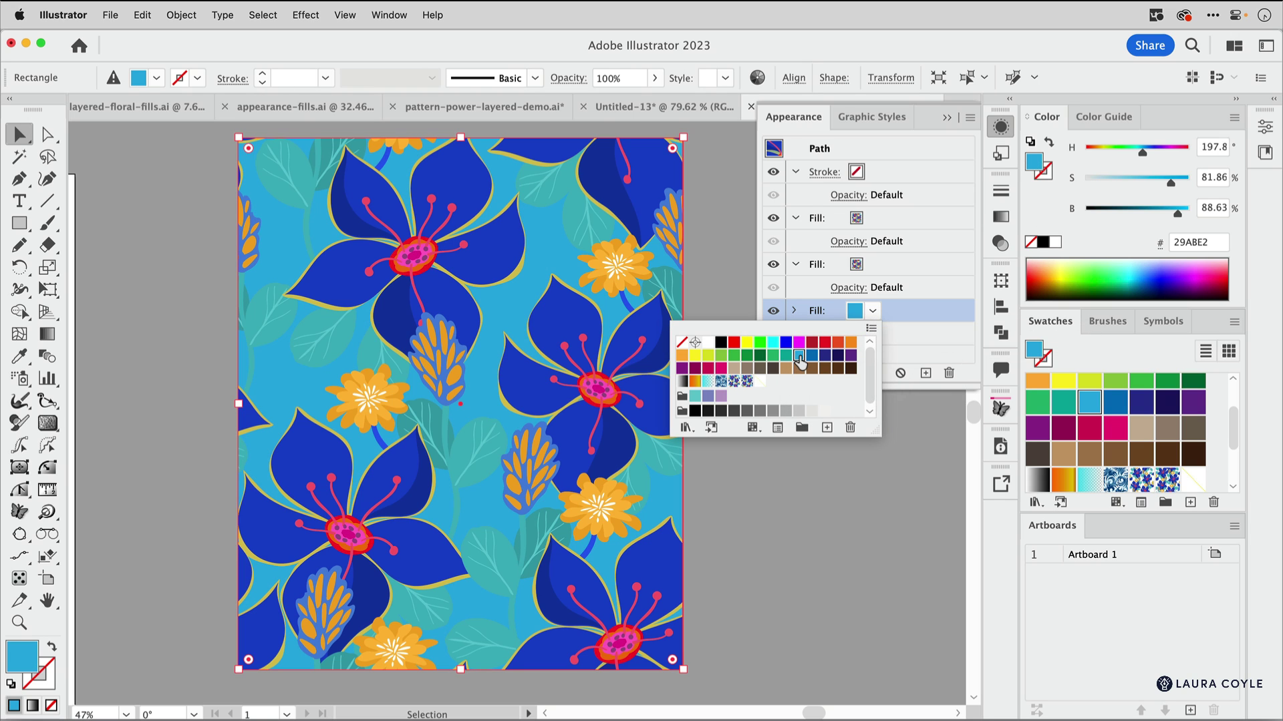
pyautogui.moveTo(1169, 183); pyautogui.dragTo(1195, 213)
# Fill the middle fill layer with the yellow diagonal-stripe pattern.
pyautogui.click(905, 270)
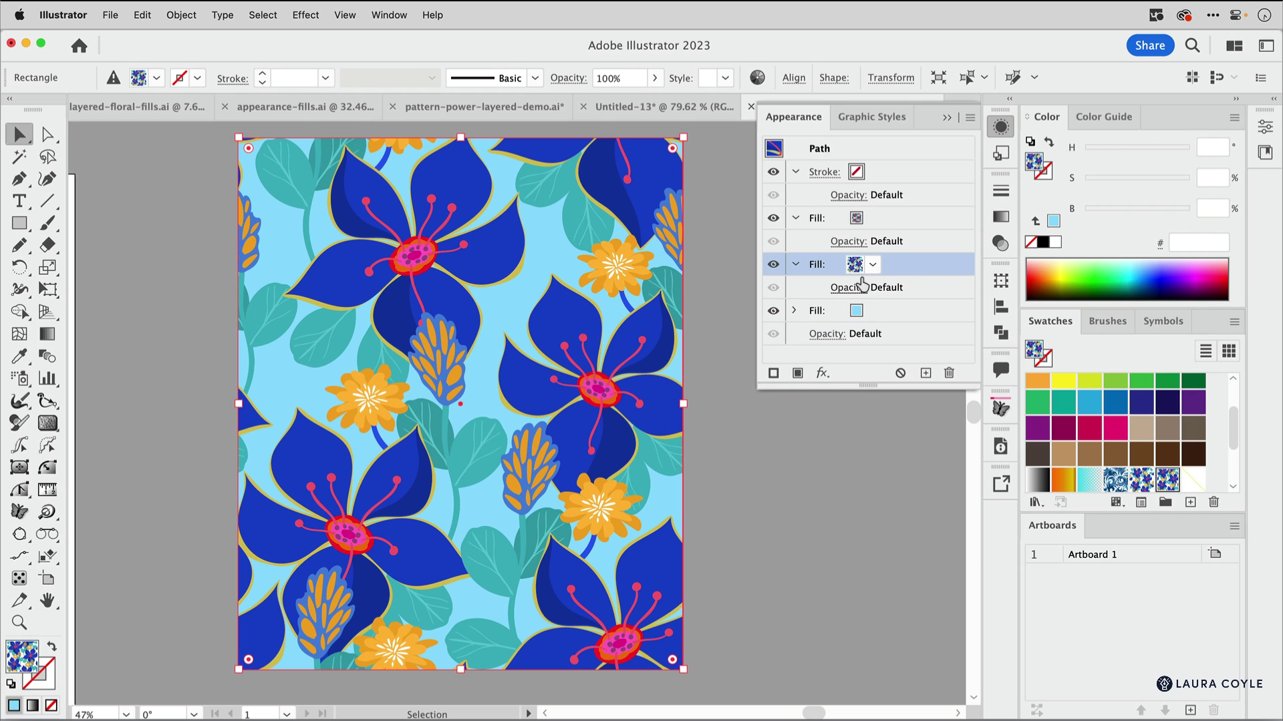
pyautogui.click(872, 266)
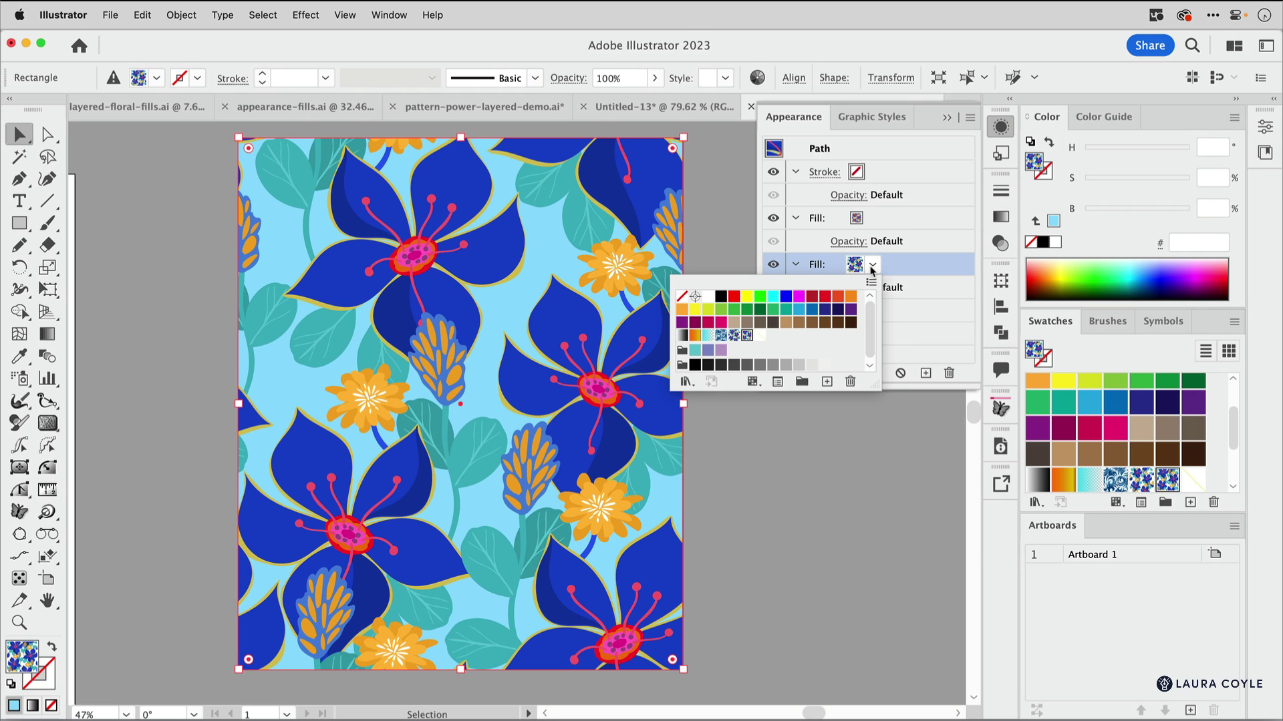
pyautogui.click(760, 338)
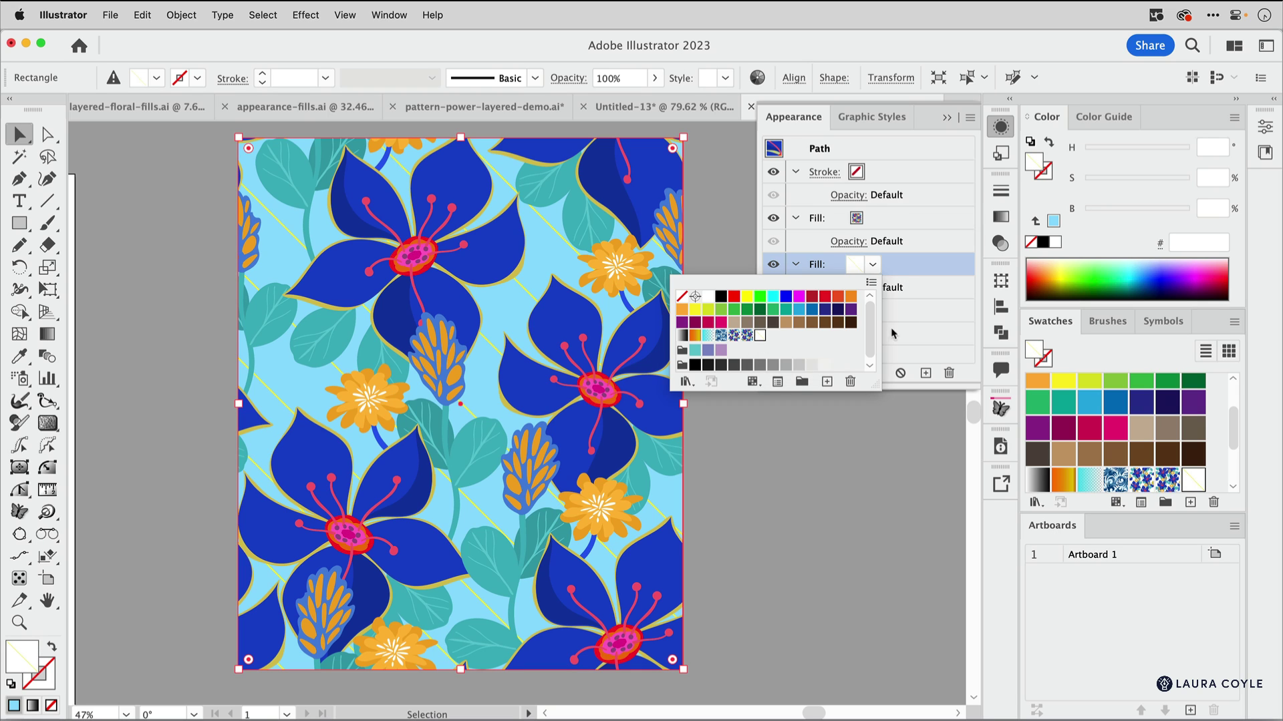
pyautogui.click(934, 332)
# Adjust the light-blue background fill's saturation and brightness to 75C3E6, then deselect.
pyautogui.click(863, 312)
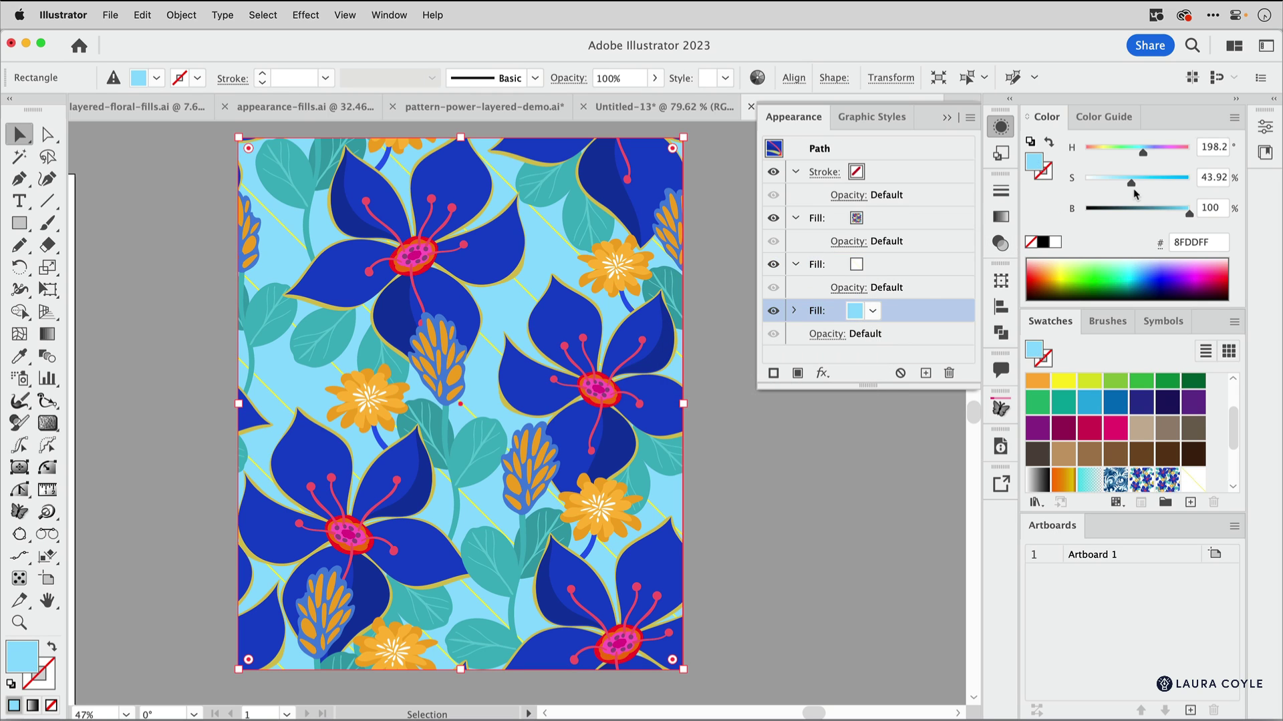
pyautogui.moveTo(1131, 185); pyautogui.dragTo(1136, 184)
pyautogui.moveTo(1187, 218); pyautogui.dragTo(1177, 218)
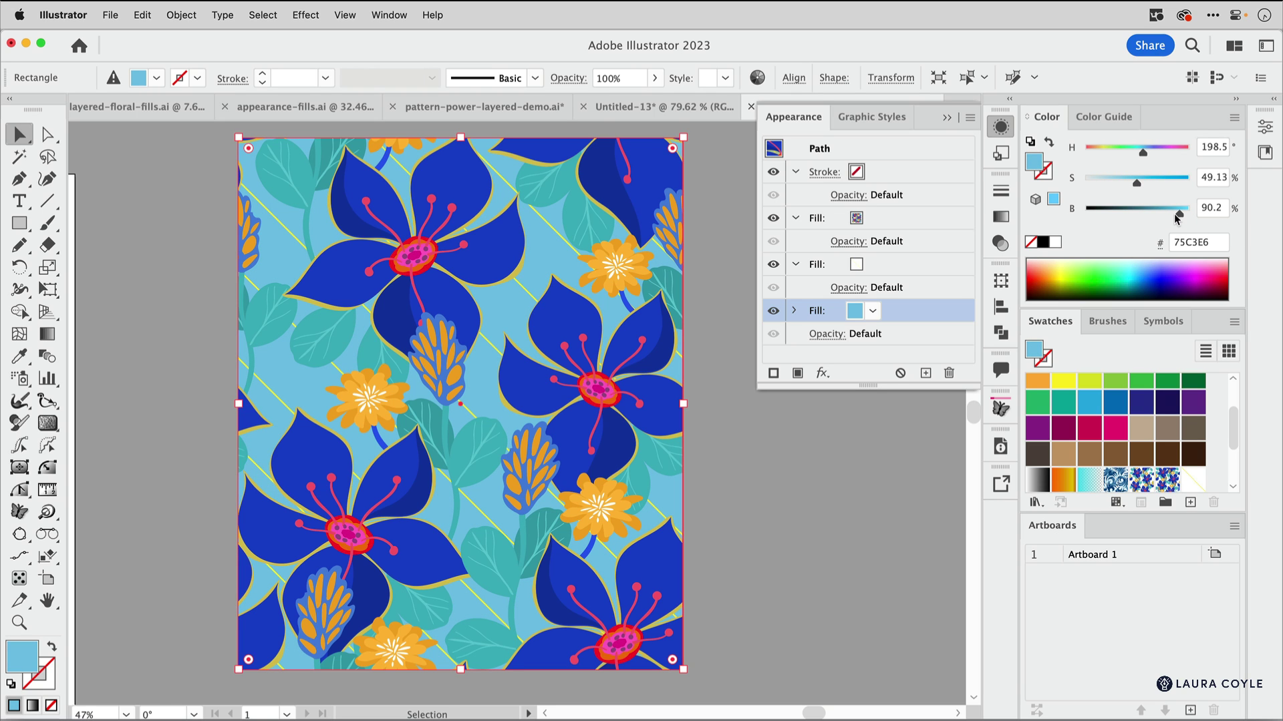
pyautogui.click(831, 514)
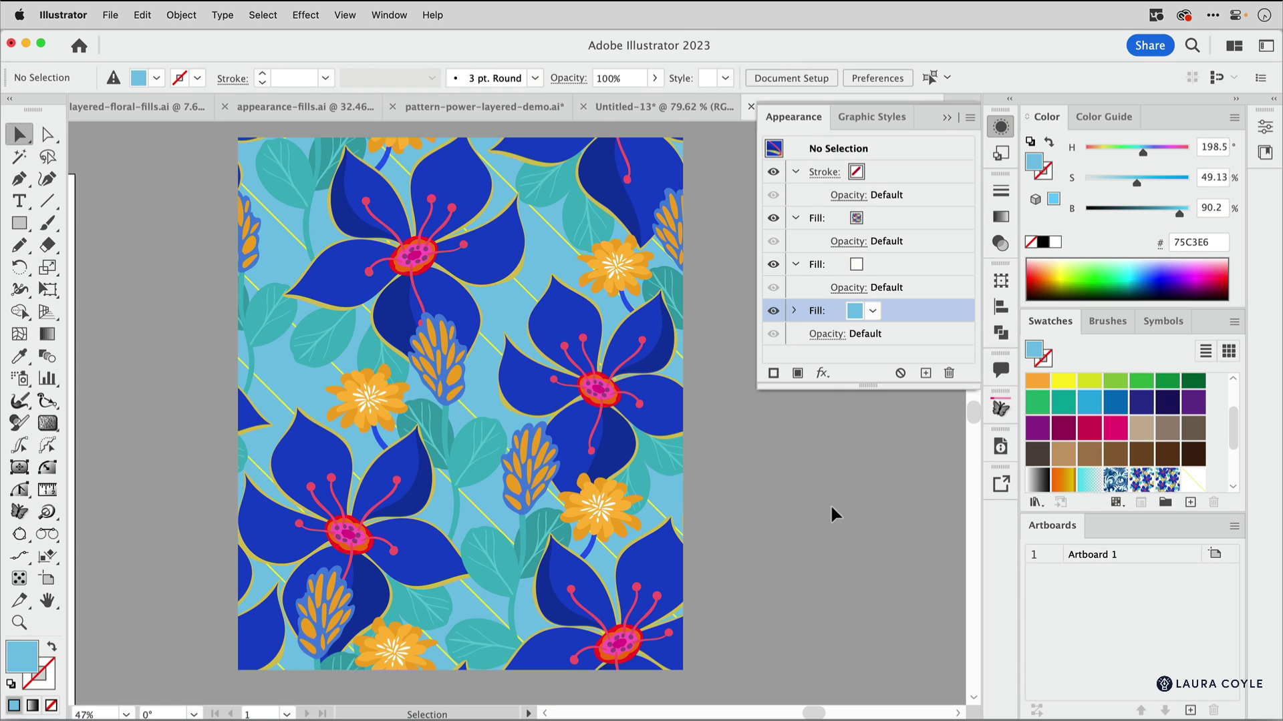
# Collapse the Appearance panel and zoom out to see the whole artboard.
pyautogui.click(944, 118)
pyautogui.keyDown('alt'); pyautogui.keyDown('super'); pyautogui.click(745, 387); pyautogui.keyUp('super'); pyautogui.keyUp('alt')
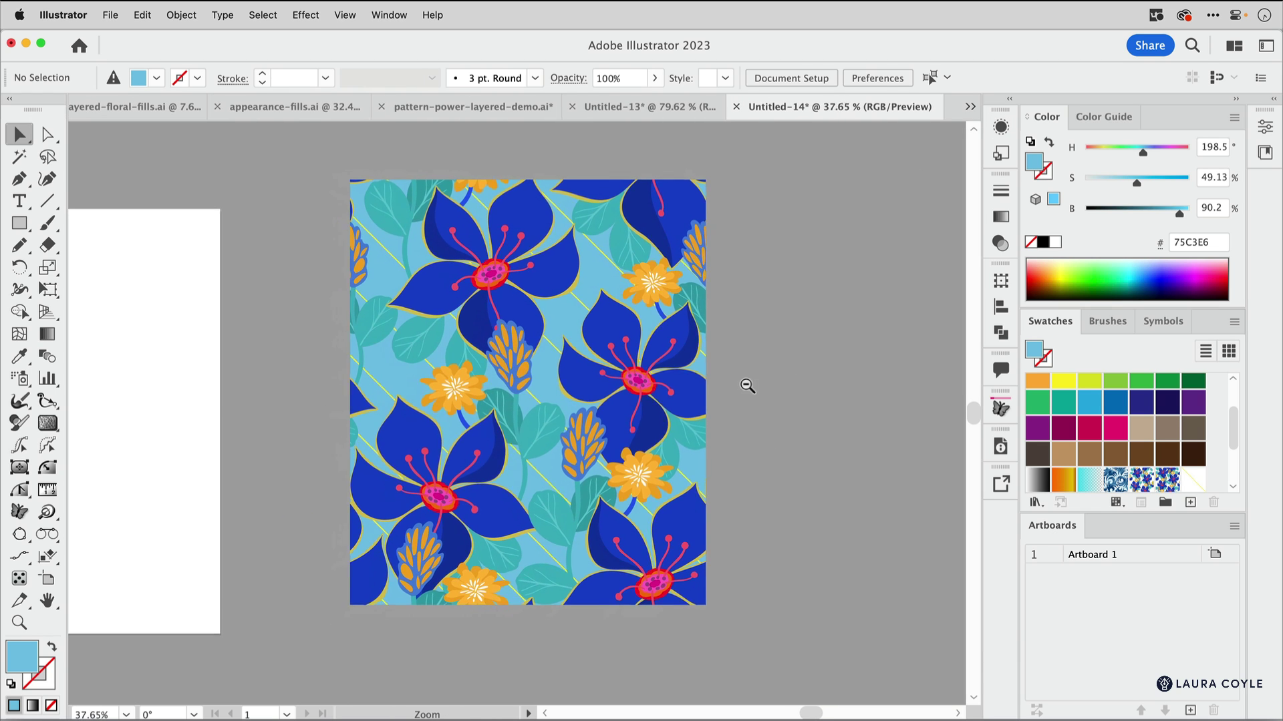
pyautogui.hscroll(3, 746, 388)
# Copy the striped floral tile to the right, then copy the pair downward to test the repeat.
pyautogui.click(338, 394)
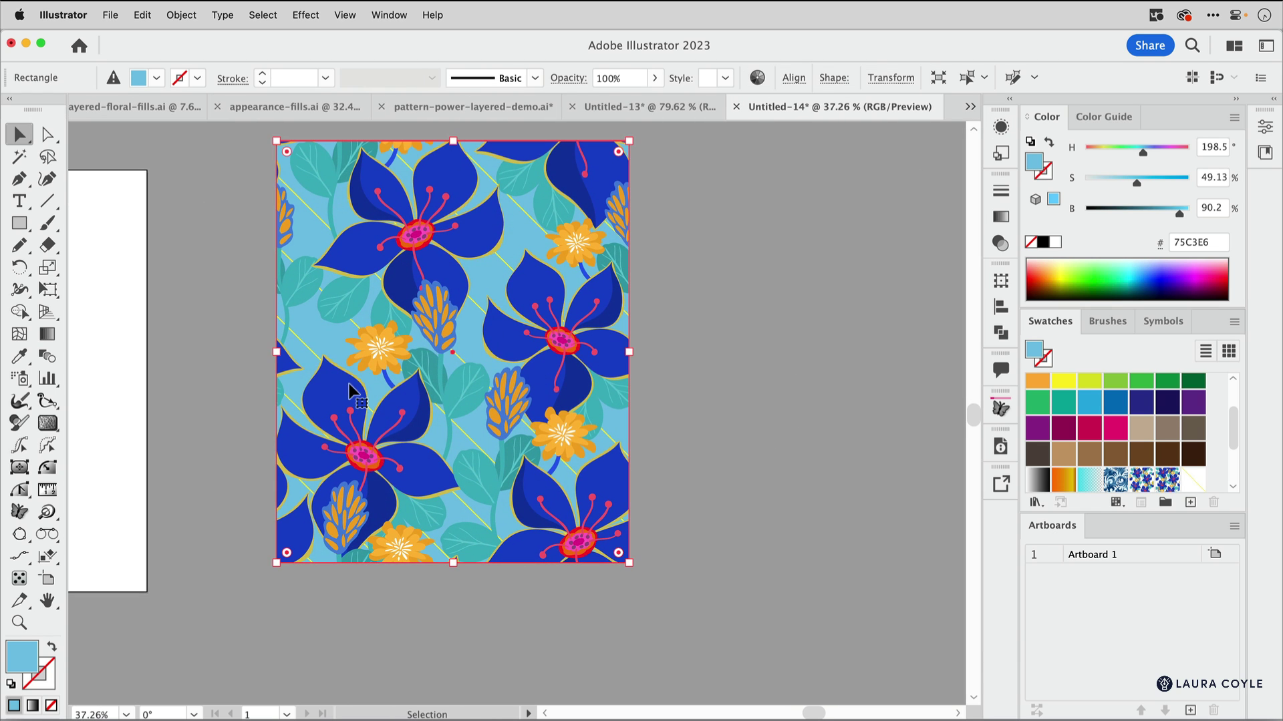
pyautogui.moveTo(350, 394); pyautogui.dragTo(709, 409)
pyautogui.click(746, 661)
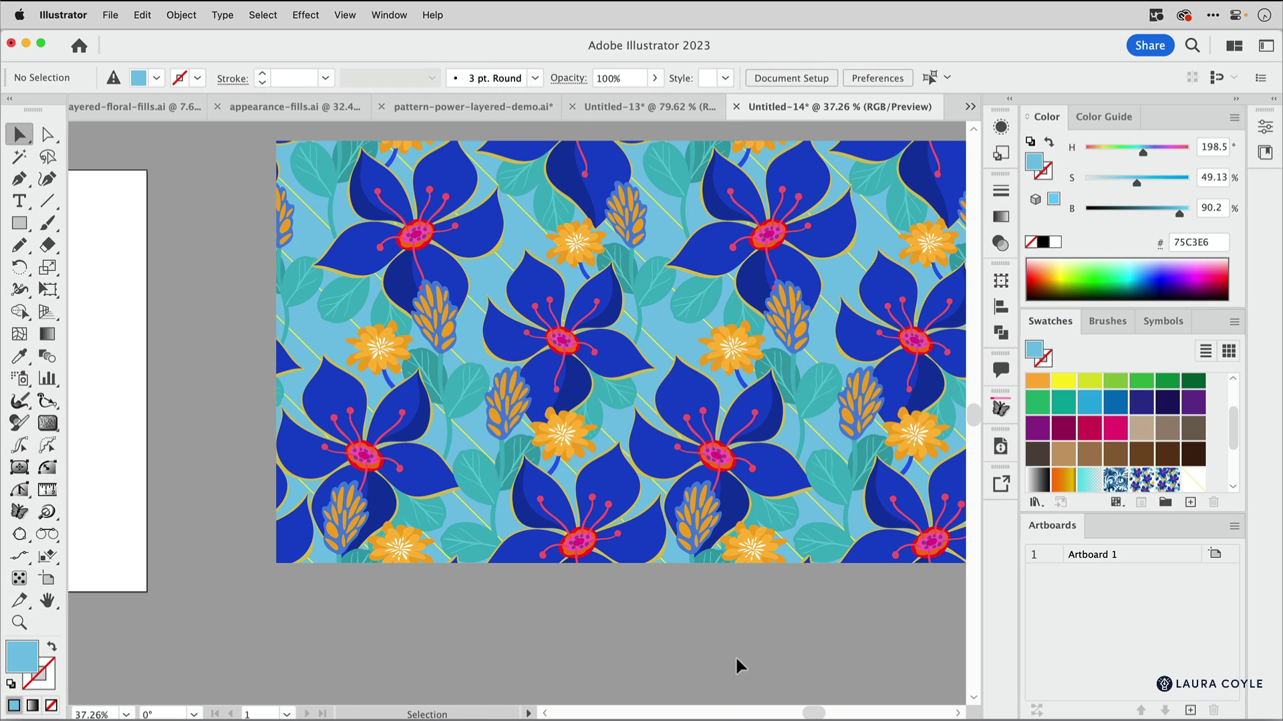
pyautogui.hscroll(3, 652, 636)
pyautogui.scroll(-5, 658, 615)
pyautogui.scroll(1, 658, 615)
pyautogui.scroll(1, 570, 417)
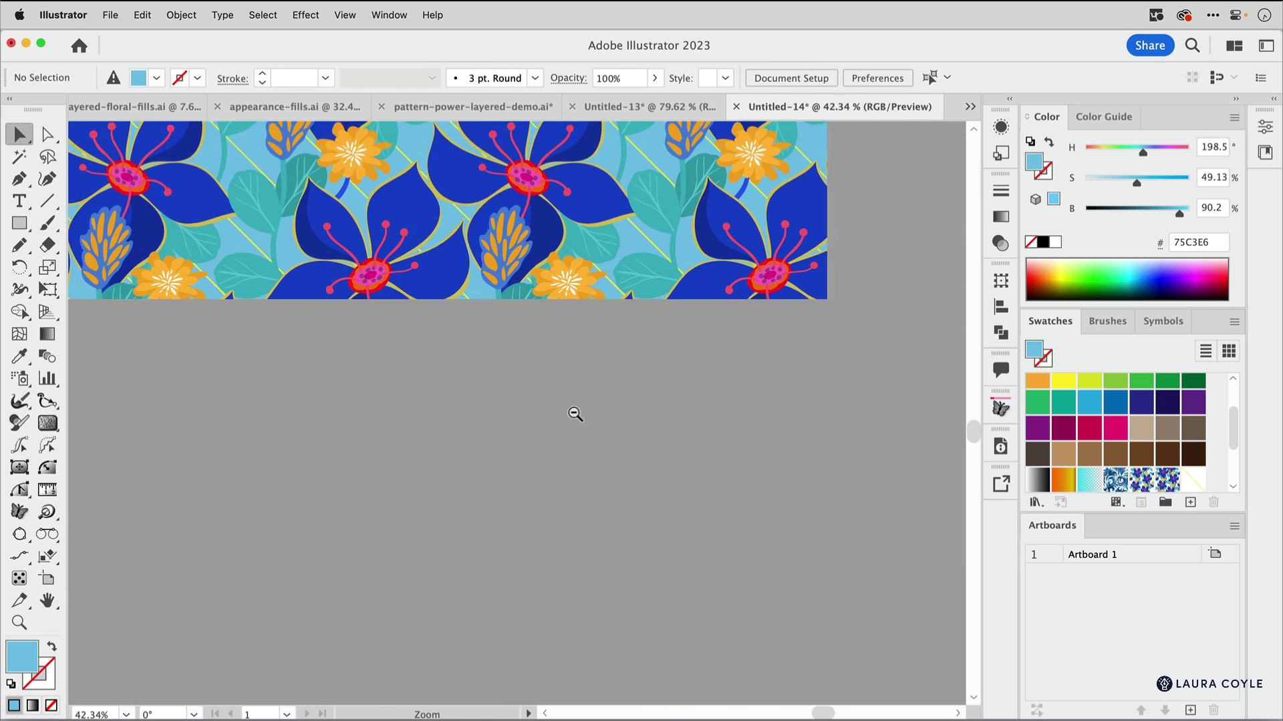
pyautogui.scroll(-2, 569, 417)
pyautogui.scroll(2, 504, 454)
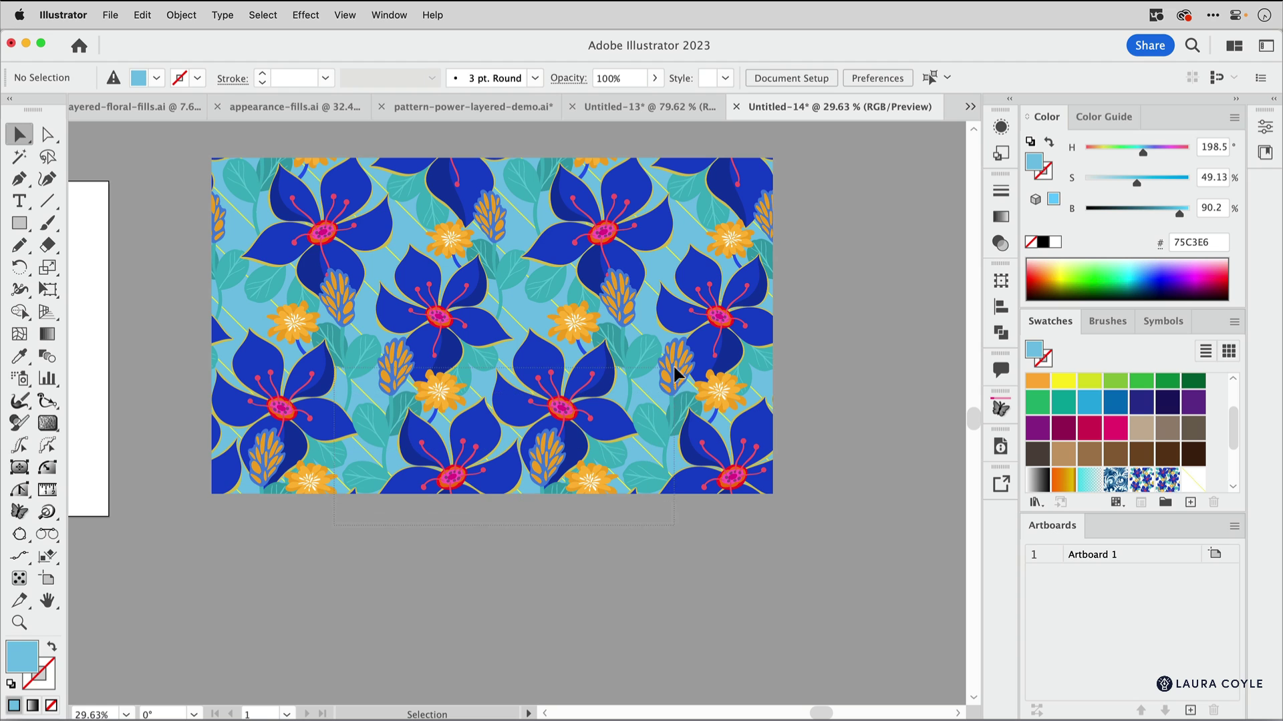
pyautogui.click(604, 277)
pyautogui.moveTo(605, 276); pyautogui.dragTo(600, 616)
pyautogui.click(813, 447)
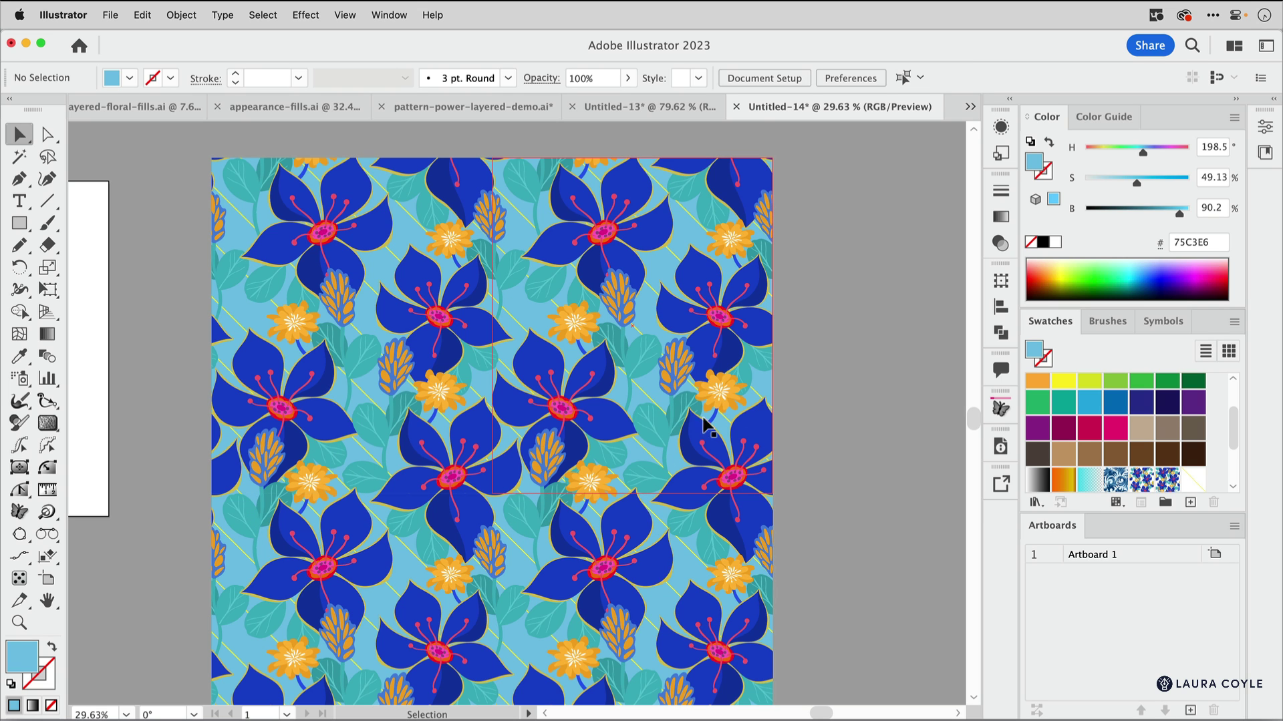
# Delete the three test copies, leaving the single original tile.
pyautogui.scroll(5, 687, 429)
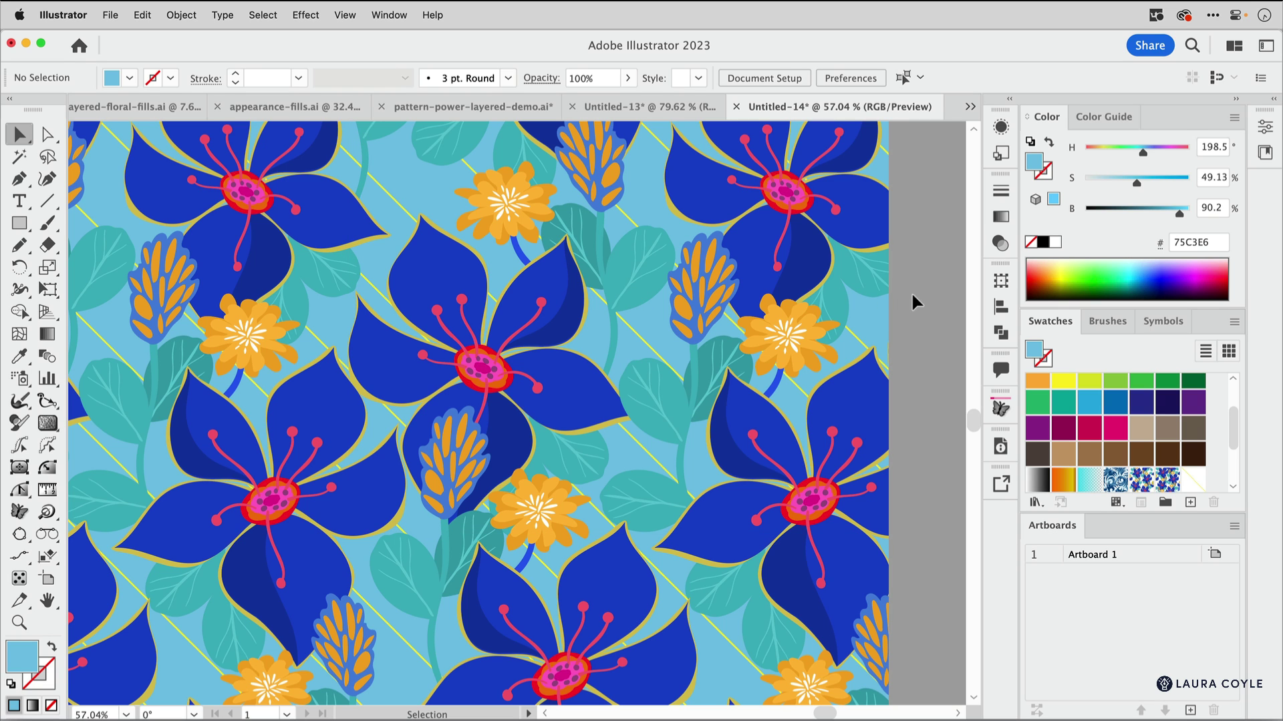
pyautogui.scroll(-5, 768, 312)
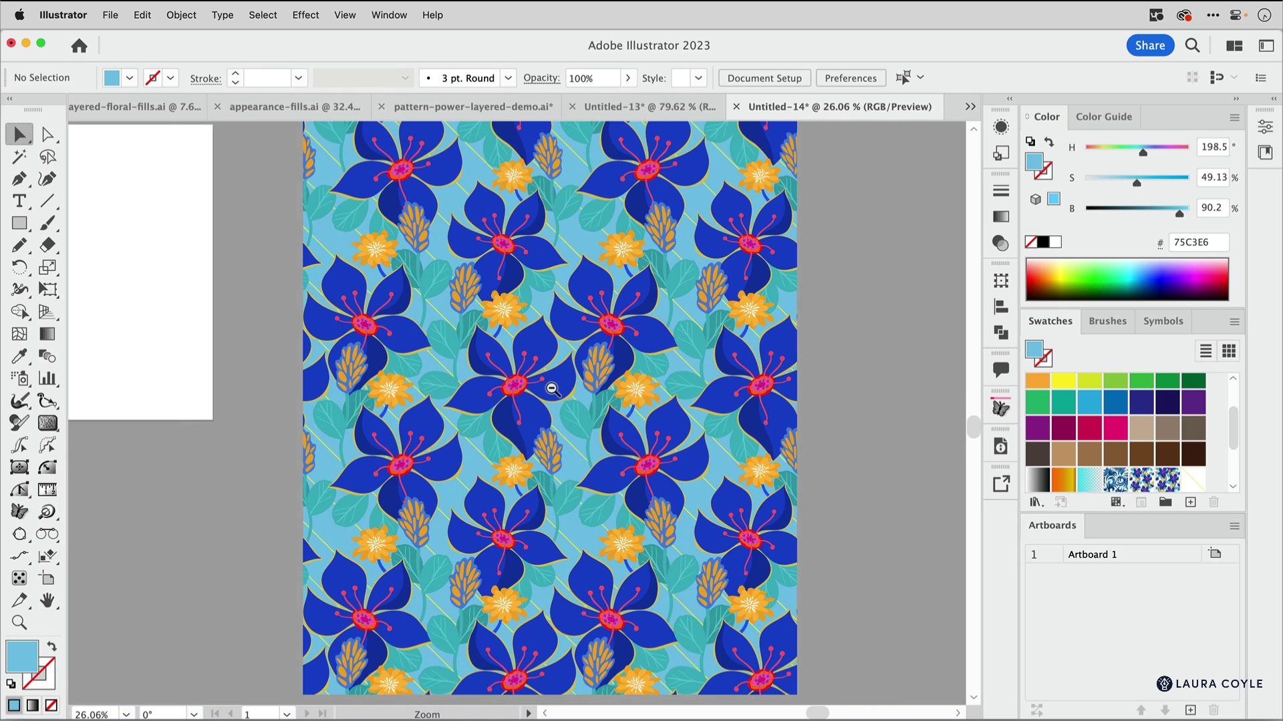
pyautogui.click(768, 314)
pyautogui.press('Delete')
pyautogui.click(758, 501)
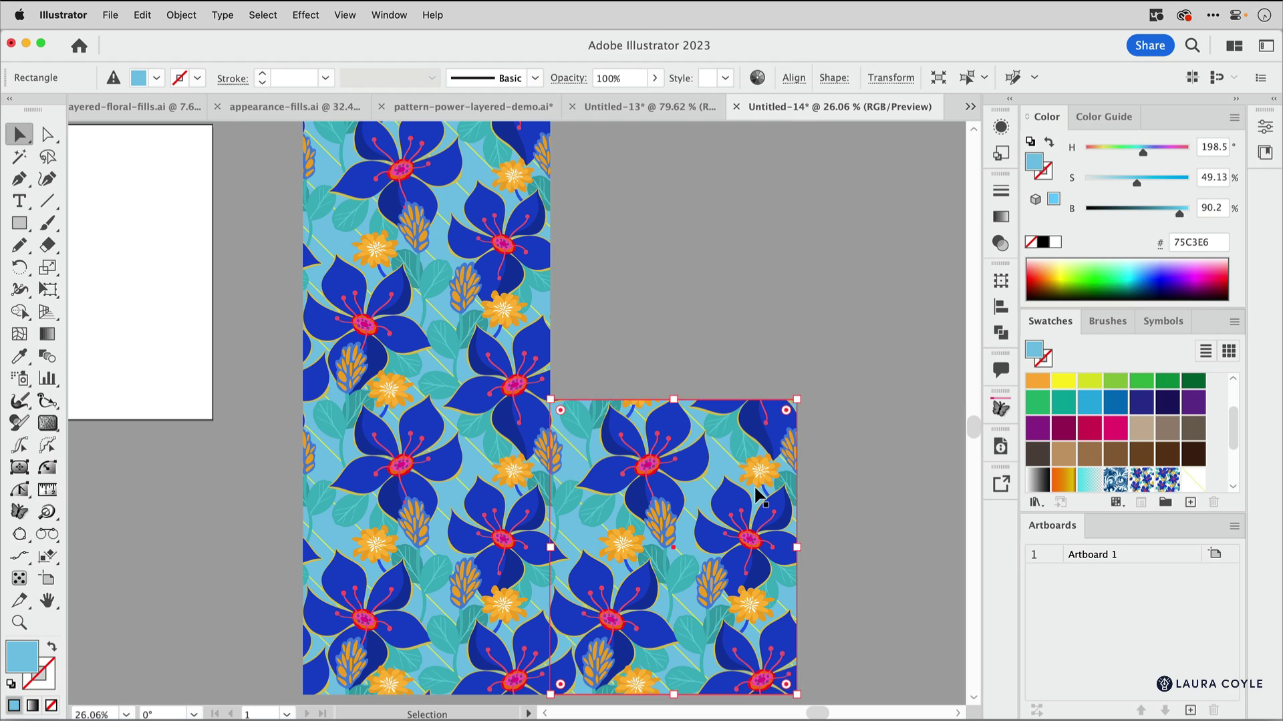
pyautogui.press('Delete')
pyautogui.click(482, 585)
pyautogui.press('Delete')
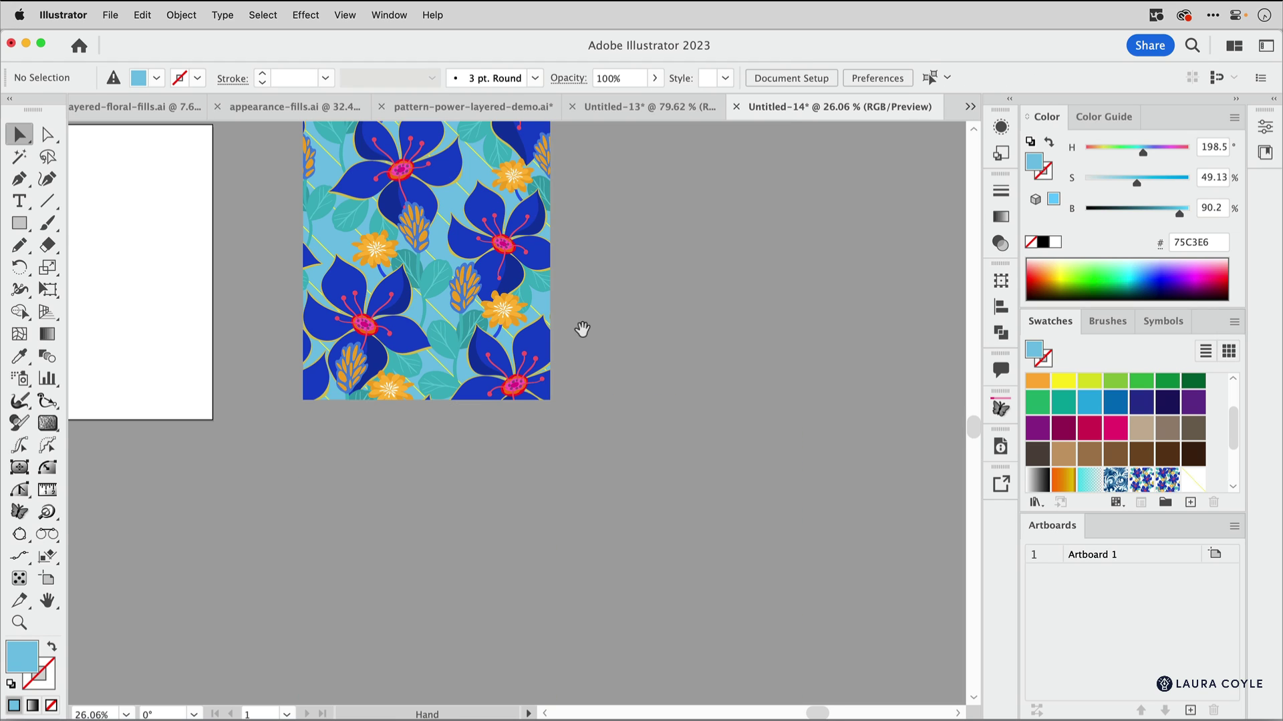
# Toggle Outline view on and off with Cmd+Y and check the Object > Artboards commands.
pyautogui.moveTo(581, 329); pyautogui.dragTo(604, 459)
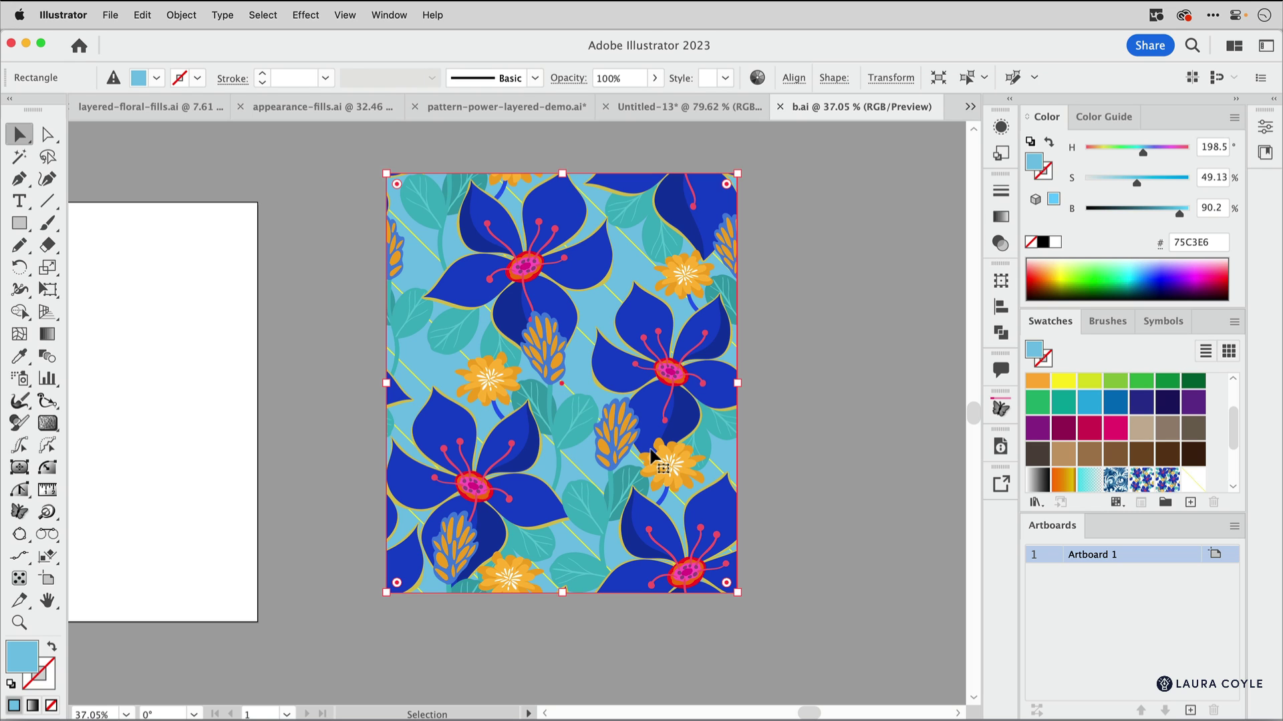
pyautogui.press('super+y')
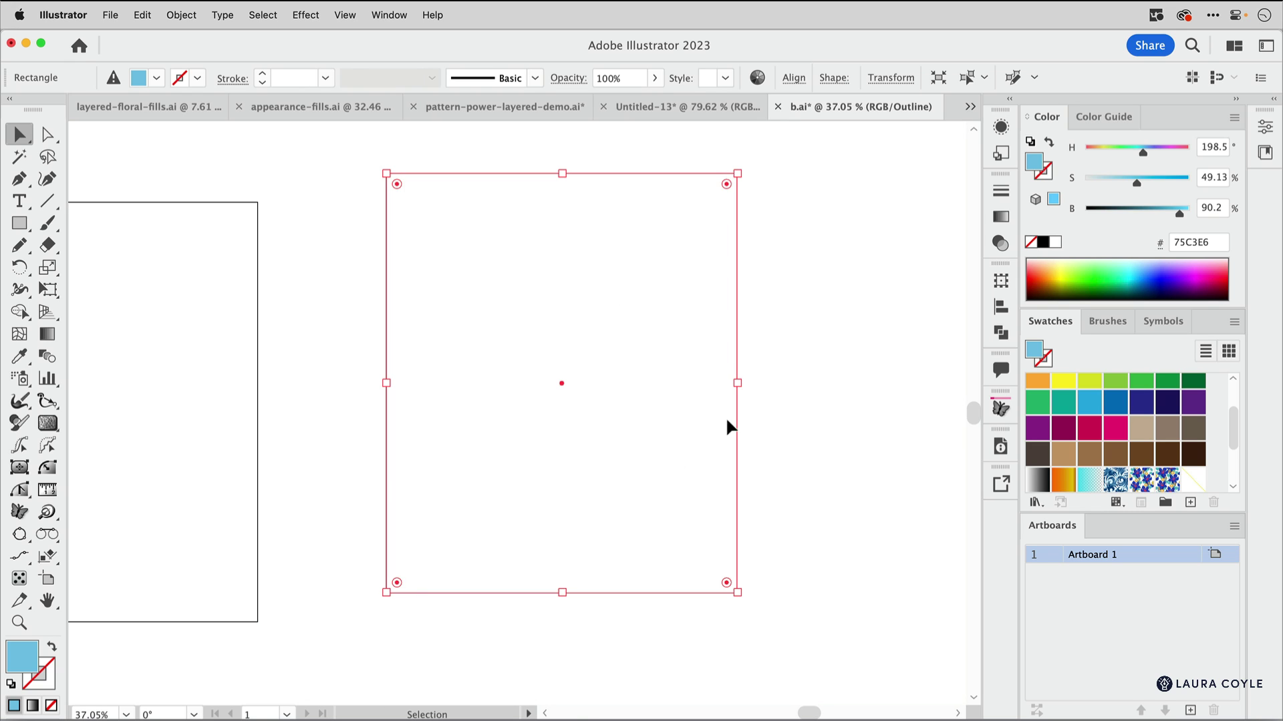
pyautogui.press('super+y')
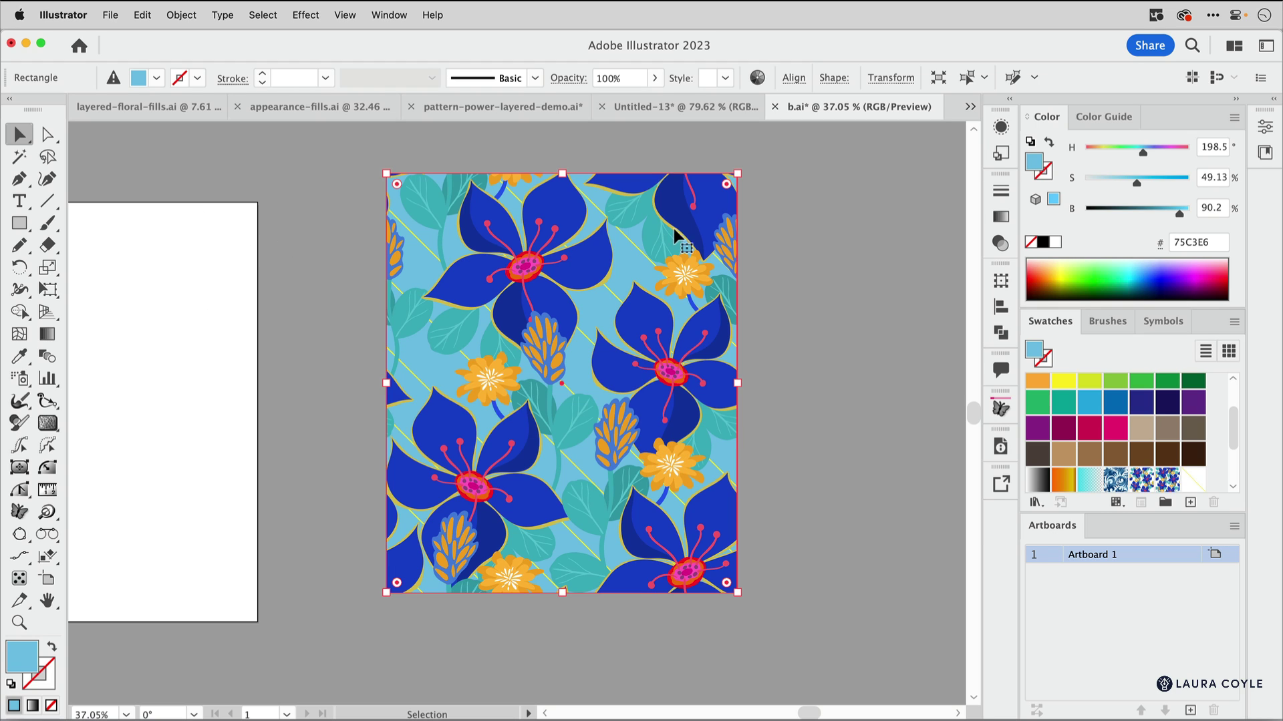
pyautogui.click(176, 16)
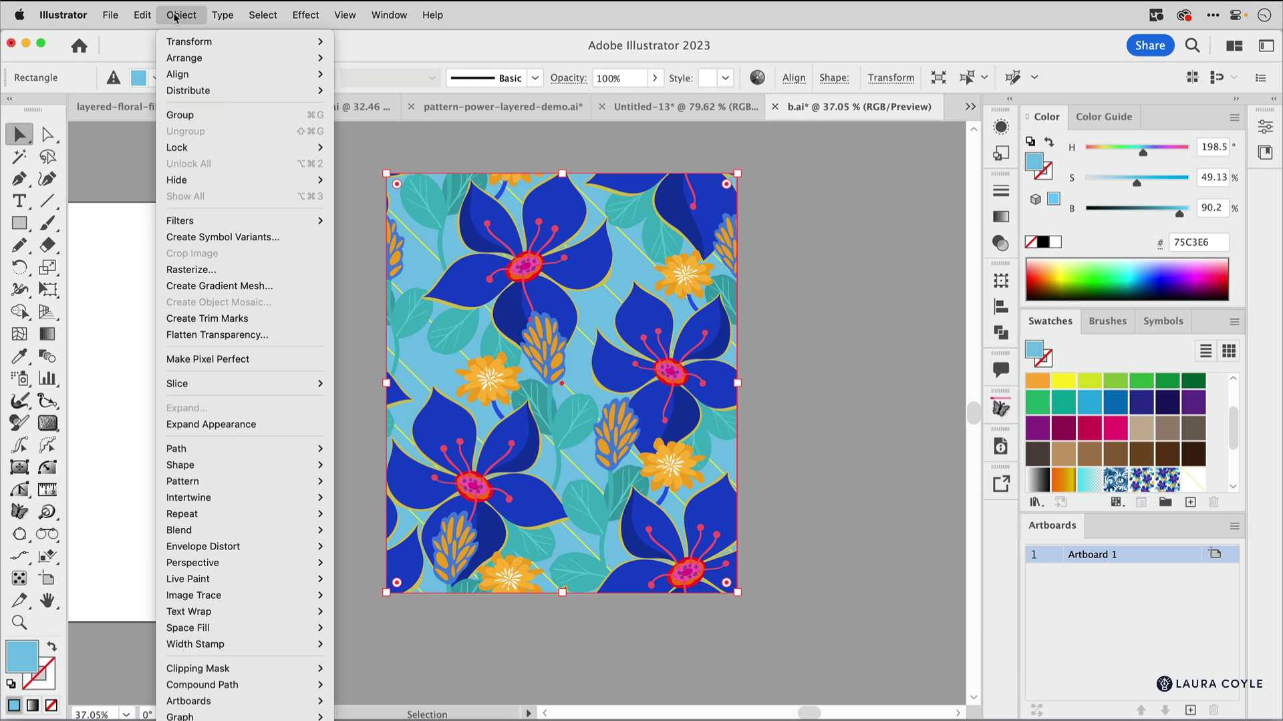
pyautogui.moveTo(229, 702)
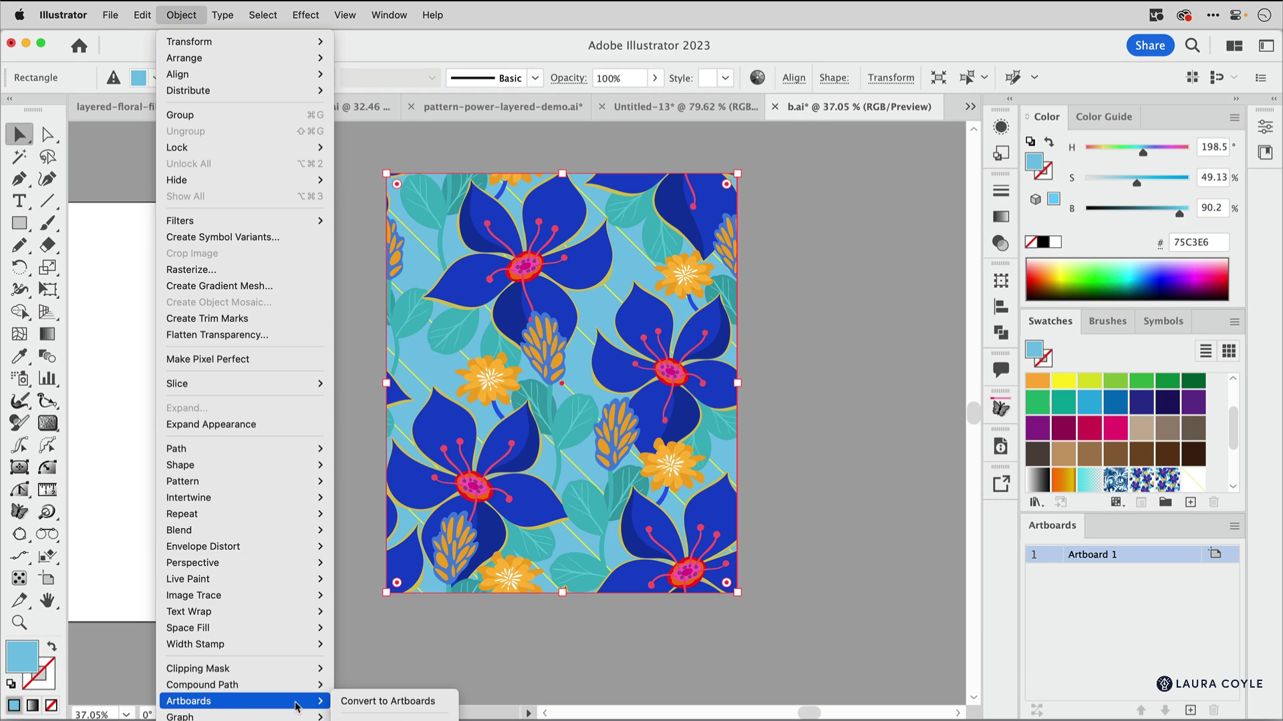
pyautogui.click(800, 535)
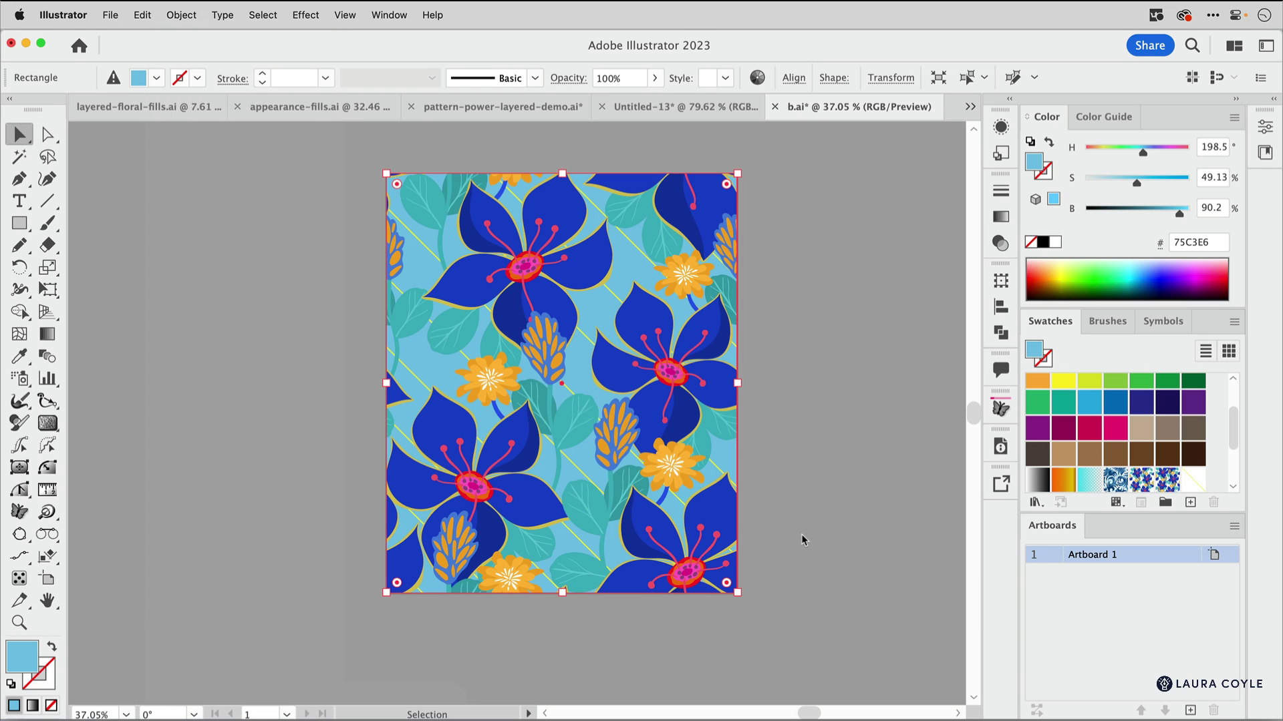
# Drag the pattern rectangle right and down, then zoom in on its corner.
pyautogui.moveTo(470, 299); pyautogui.dragTo(645, 432)
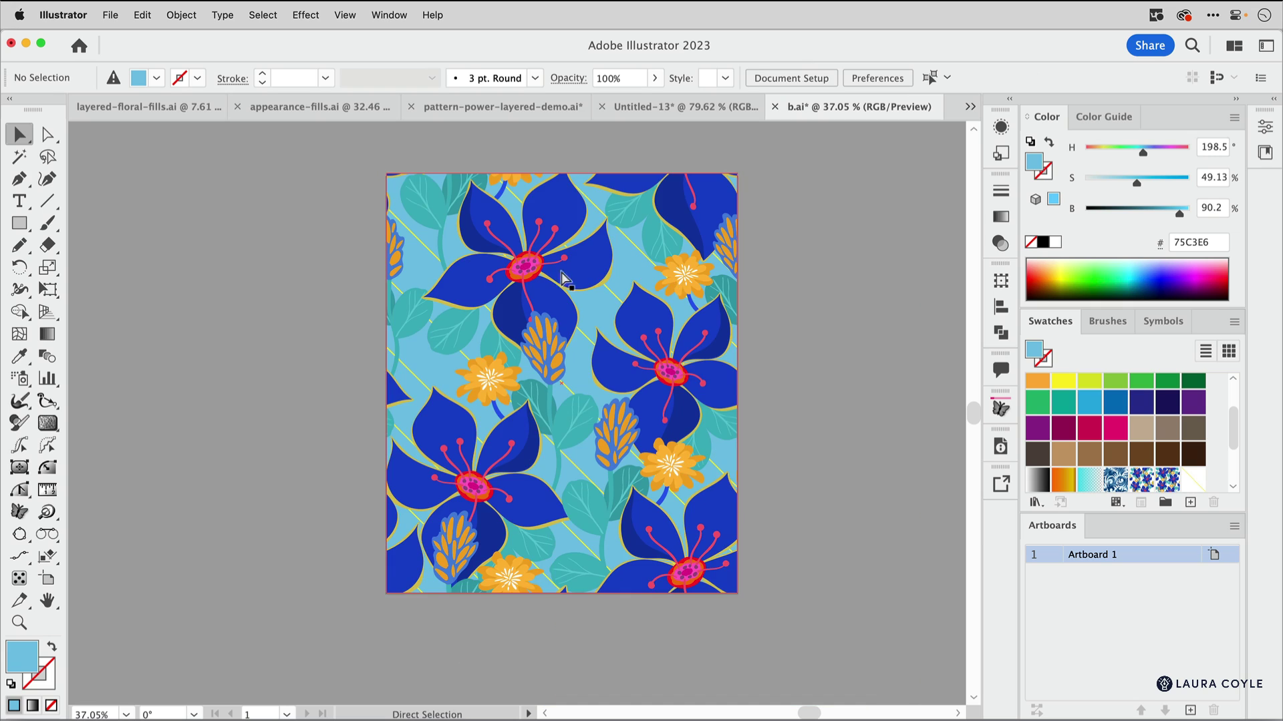
pyautogui.moveTo(565, 277); pyautogui.dragTo(759, 241)
pyautogui.moveTo(581, 284); pyautogui.dragTo(779, 536)
pyautogui.scroll(5, 440, 441)
# Place the floral rectangle at X 0, Y 0, 10 × 12 in over the artboard, then zoom out.
pyautogui.moveTo(466, 255); pyautogui.dragTo(398, 423)
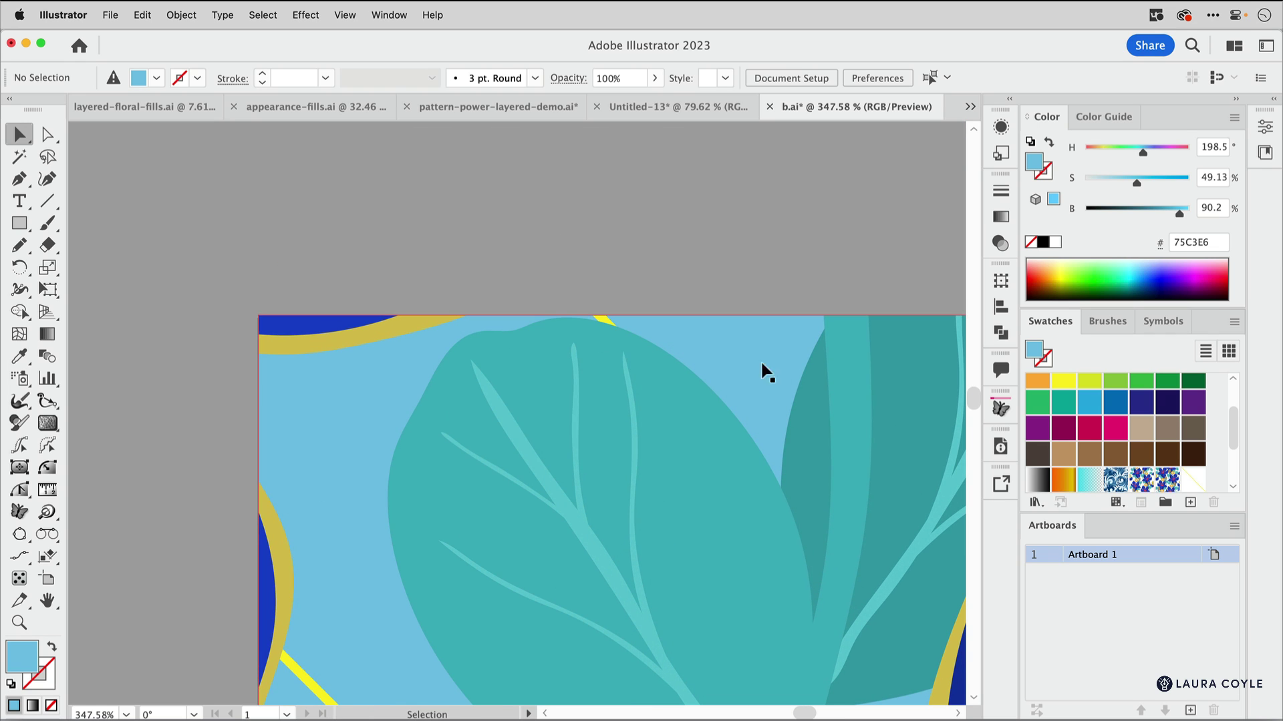
pyautogui.click(664, 438)
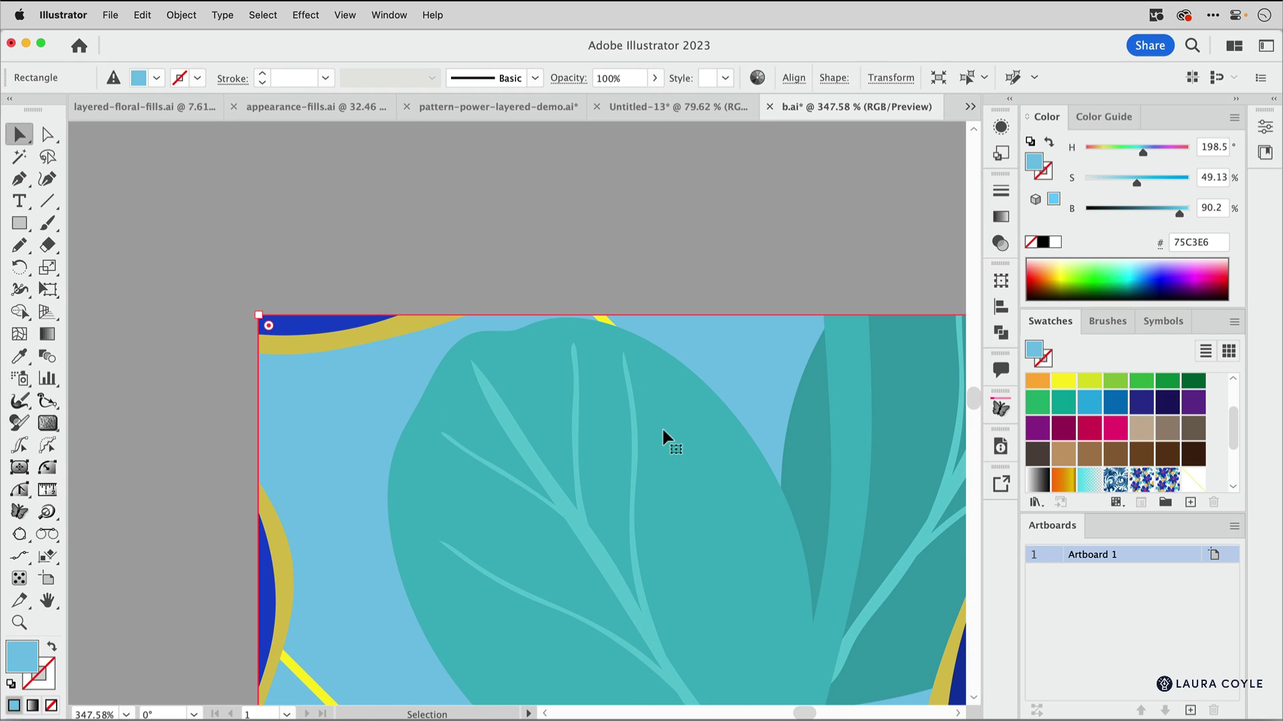
pyautogui.click(792, 78)
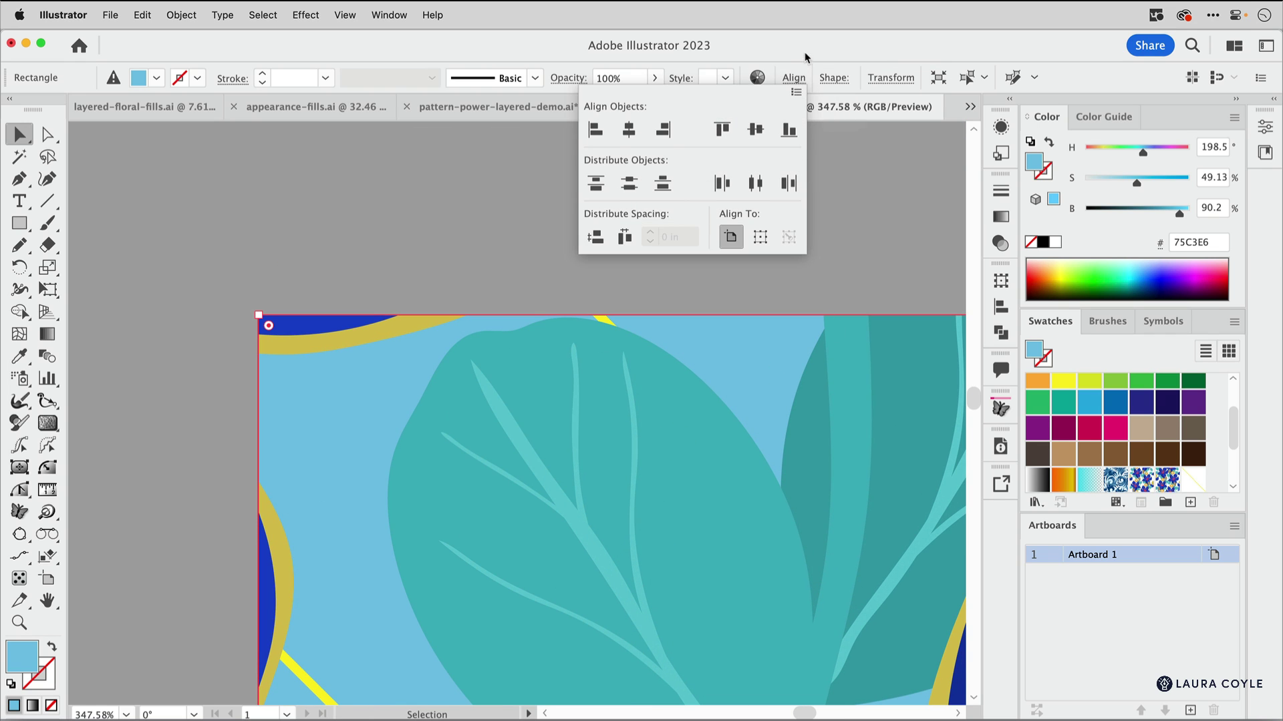
pyautogui.click(887, 79)
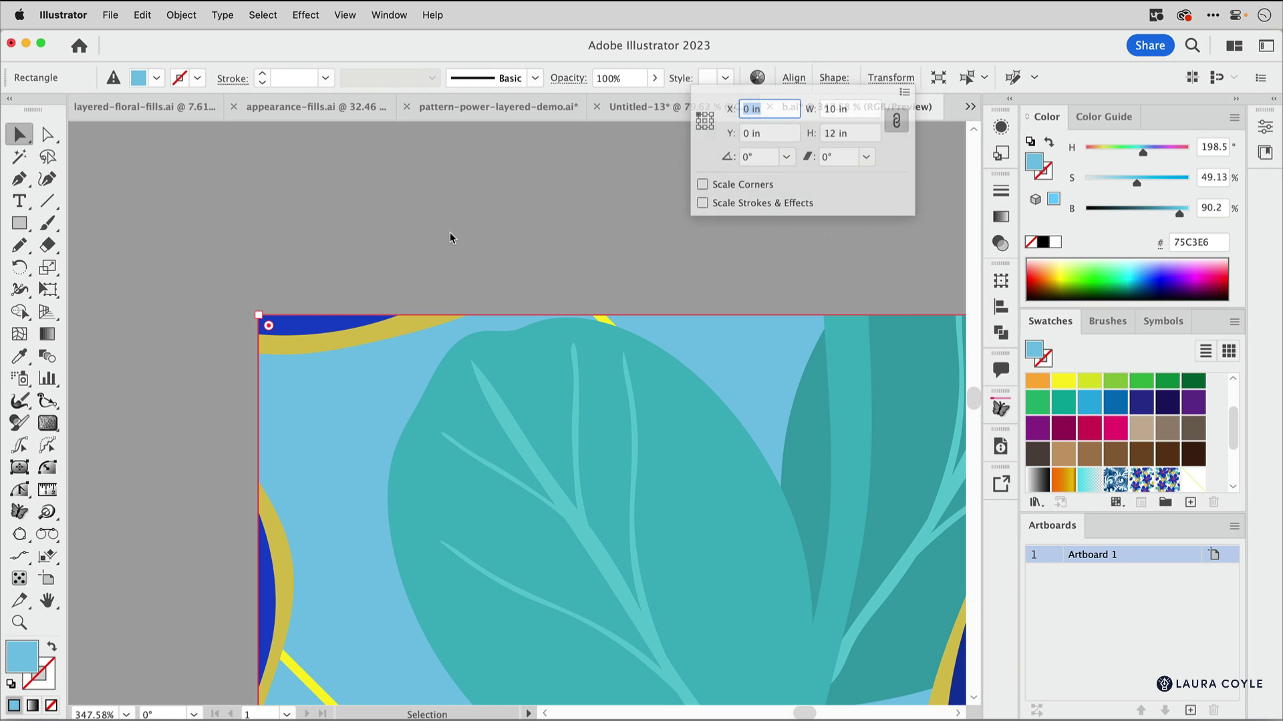
pyautogui.scroll(-8, 735, 258)
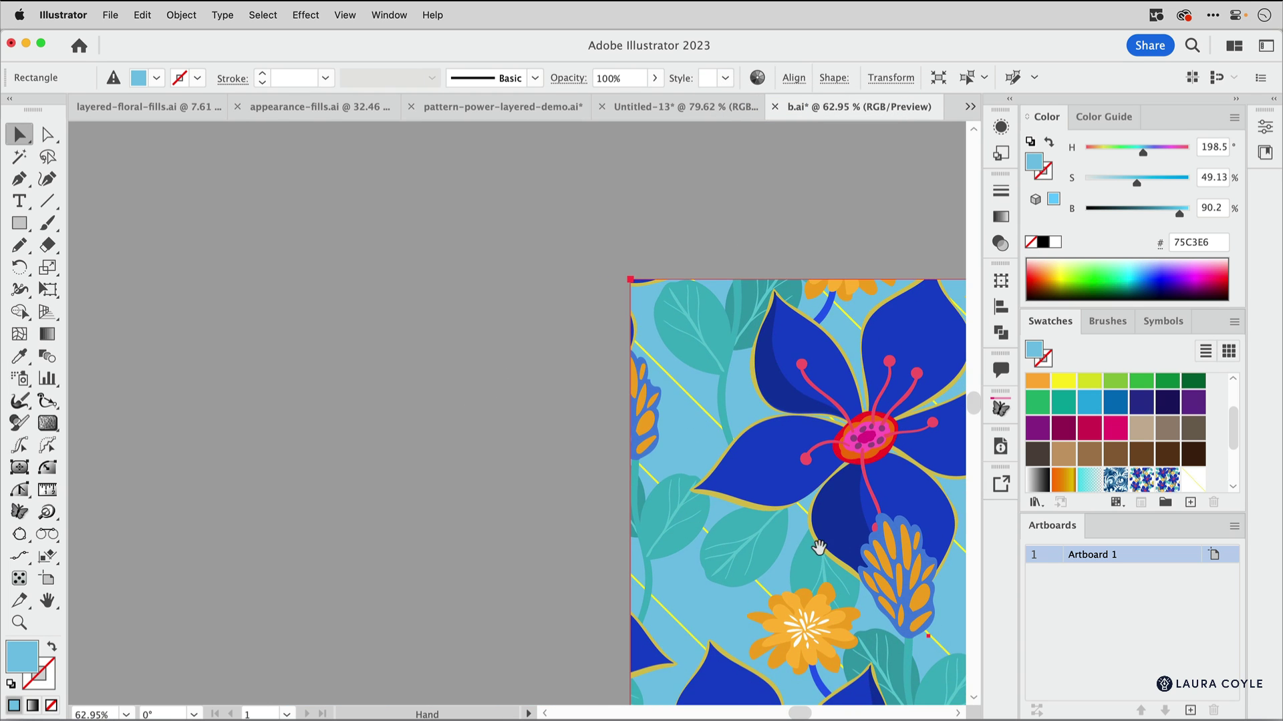
pyautogui.moveTo(818, 550); pyautogui.dragTo(411, 453)
pyautogui.scroll(-3, 412, 453)
pyautogui.moveTo(600, 549); pyautogui.dragTo(575, 459)
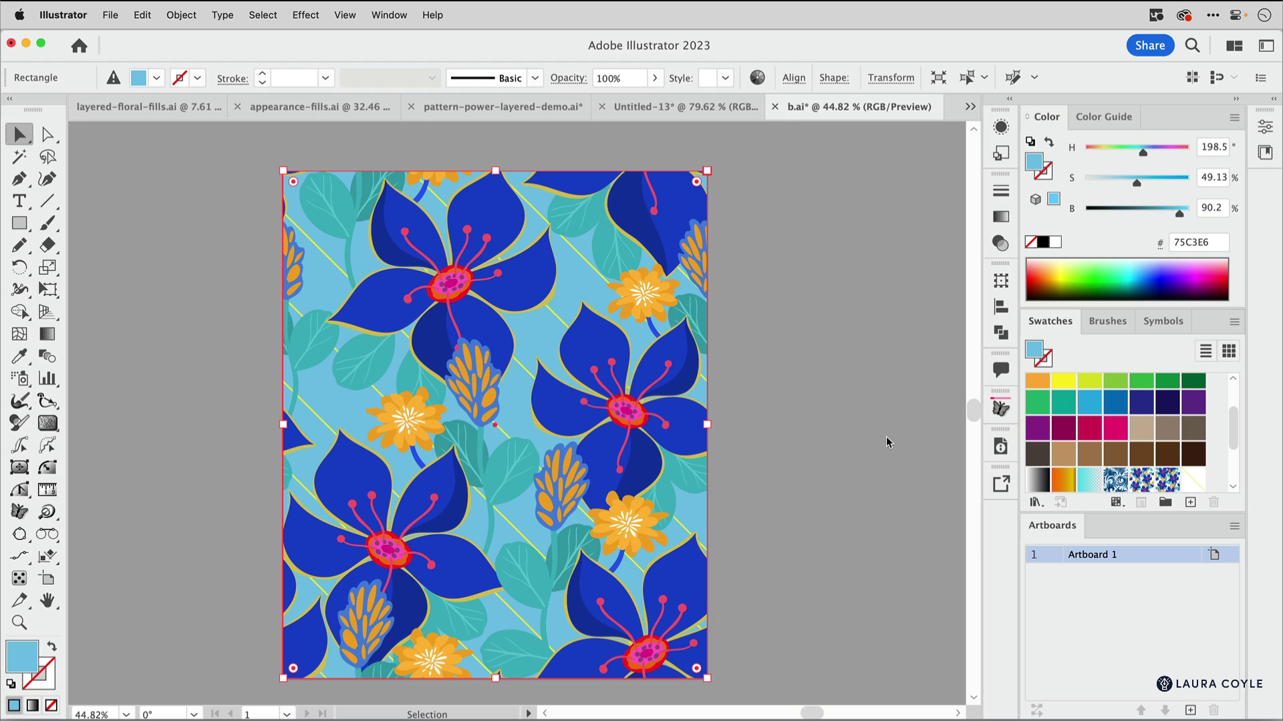
# Open File > Export > Save for Web (Legacy) for the floral pattern.
pyautogui.click(107, 15)
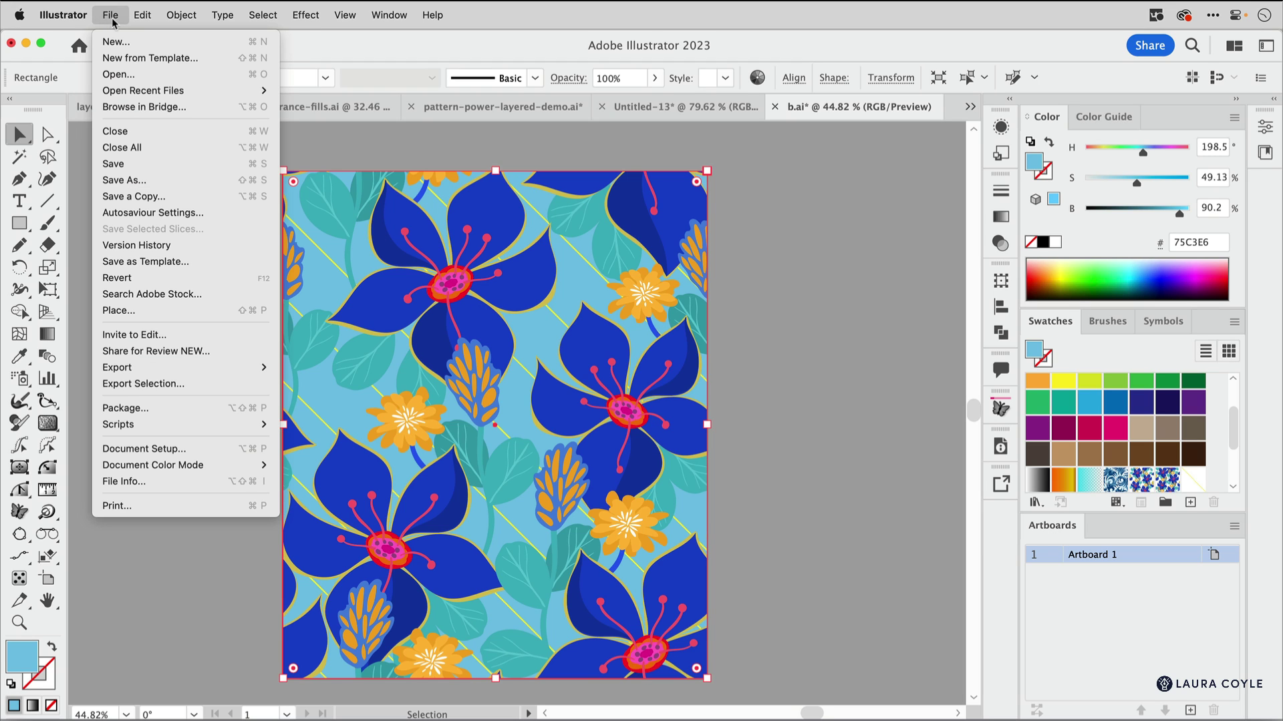
pyautogui.moveTo(150, 371)
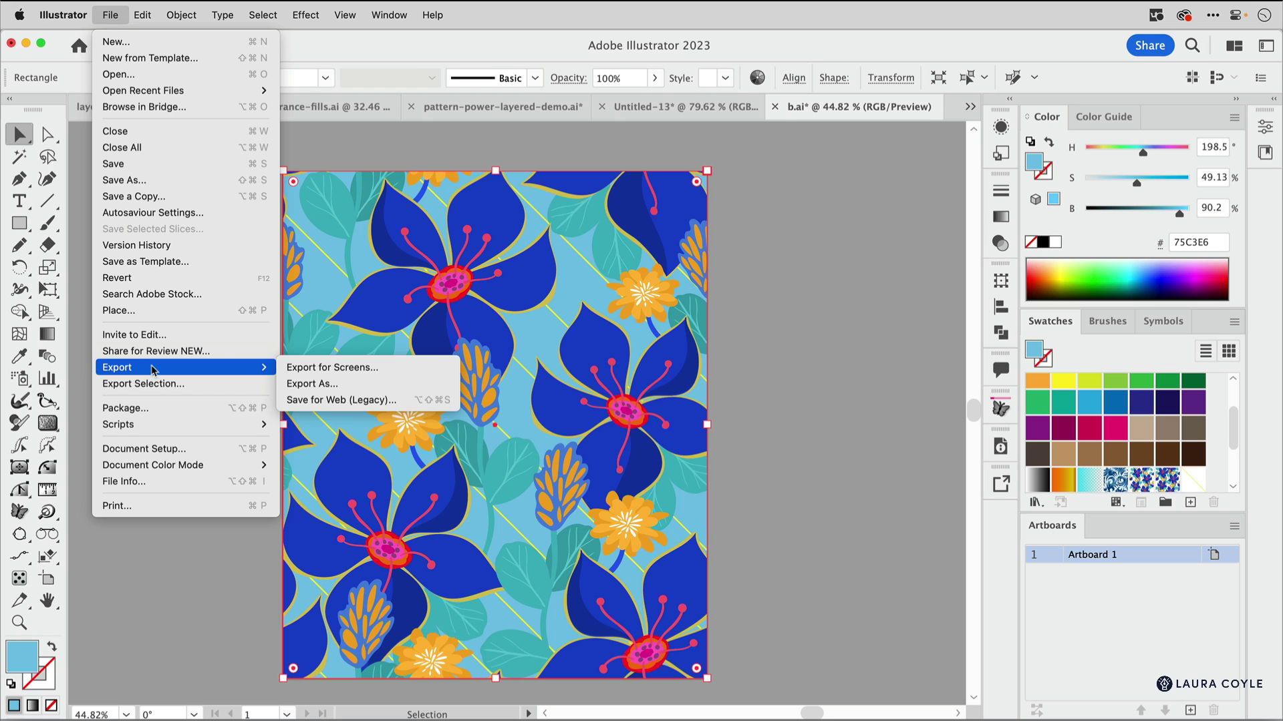
pyautogui.click(340, 400)
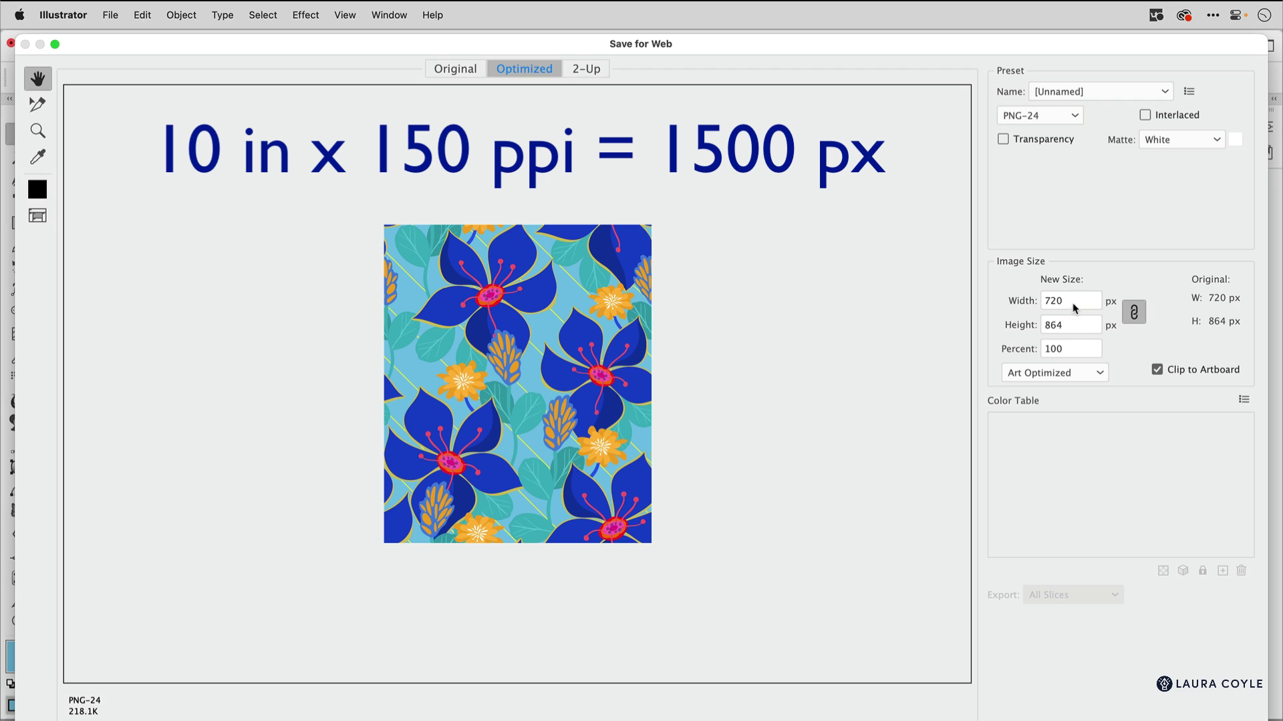
# Set the export width to 1500 px, keeping Art Optimized anti-aliasing.
pyautogui.doubleClick(1074, 307)
pyautogui.write('1500')
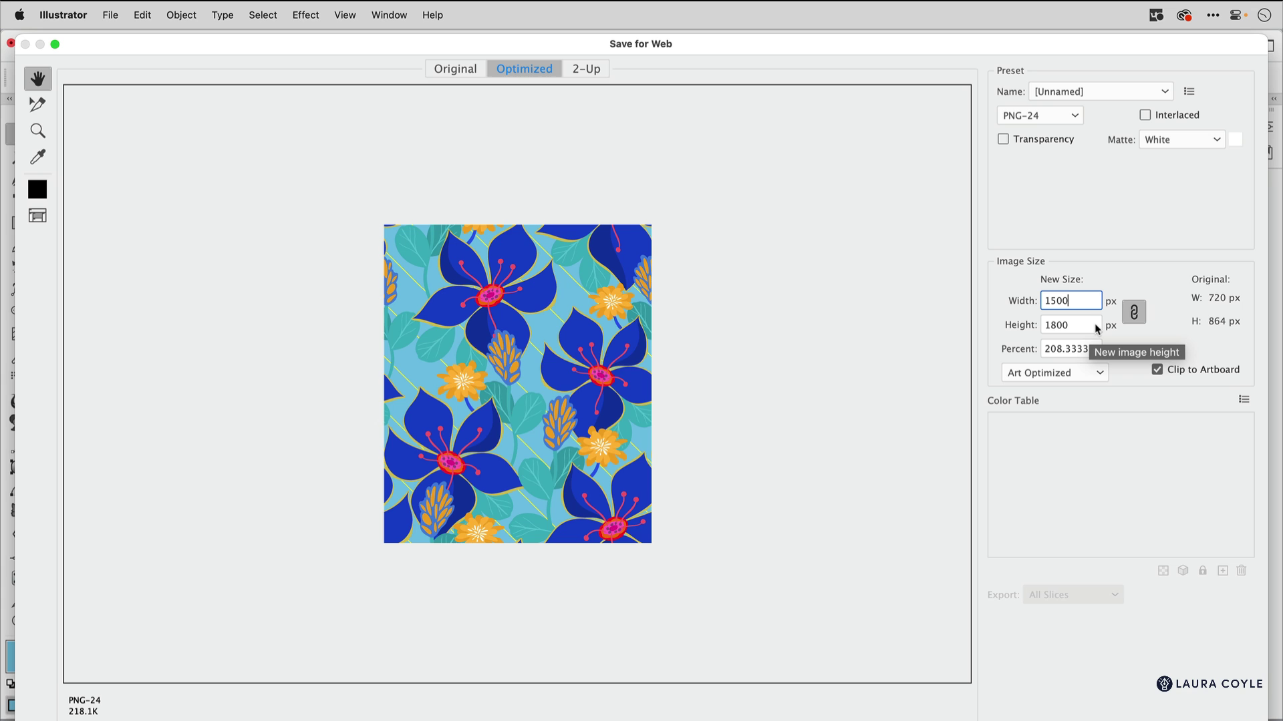
pyautogui.press('Return')
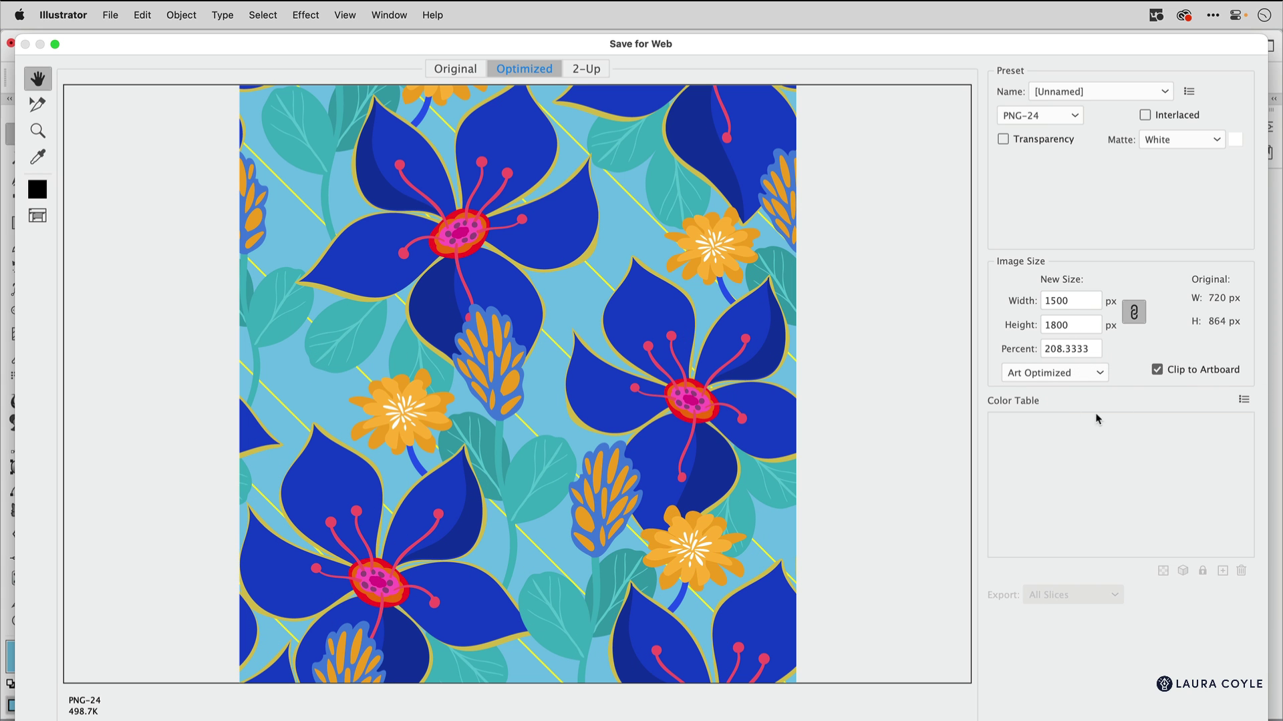
pyautogui.click(1099, 374)
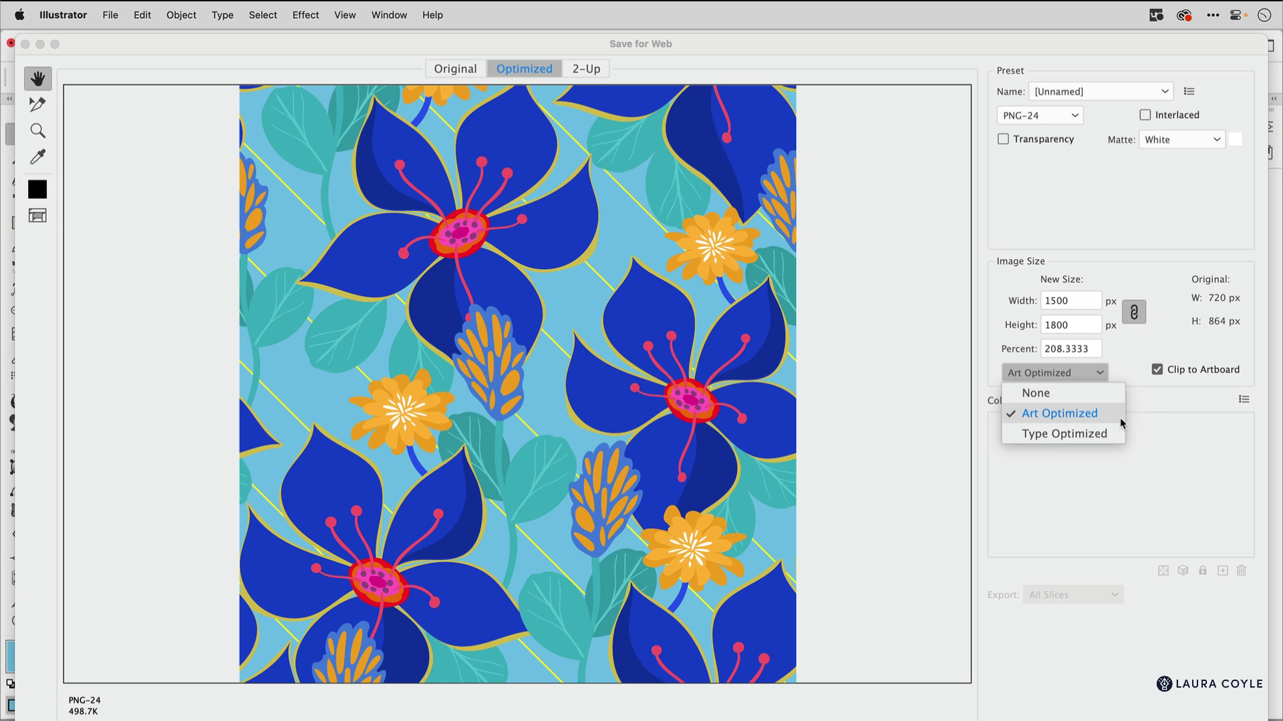
pyautogui.click(1150, 415)
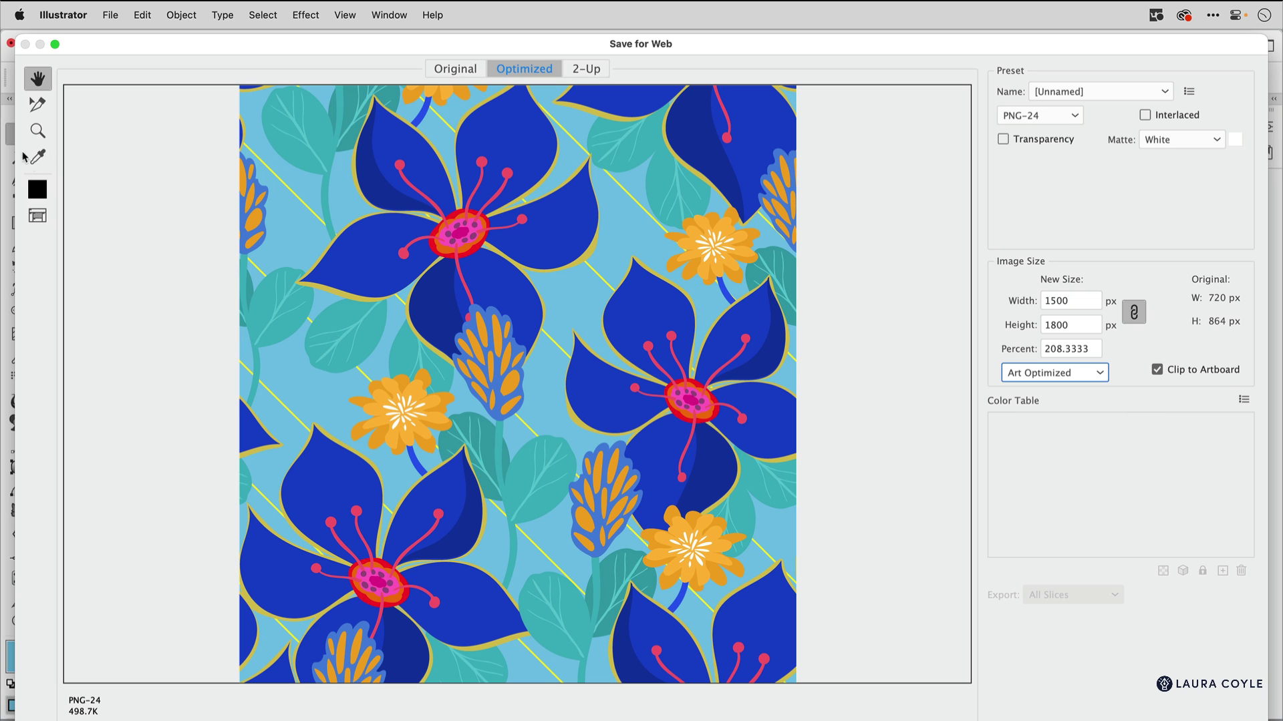
# Zoom into the preview to check detail, then save the PNG as floral1500.png.
pyautogui.click(38, 131)
pyautogui.click(601, 376)
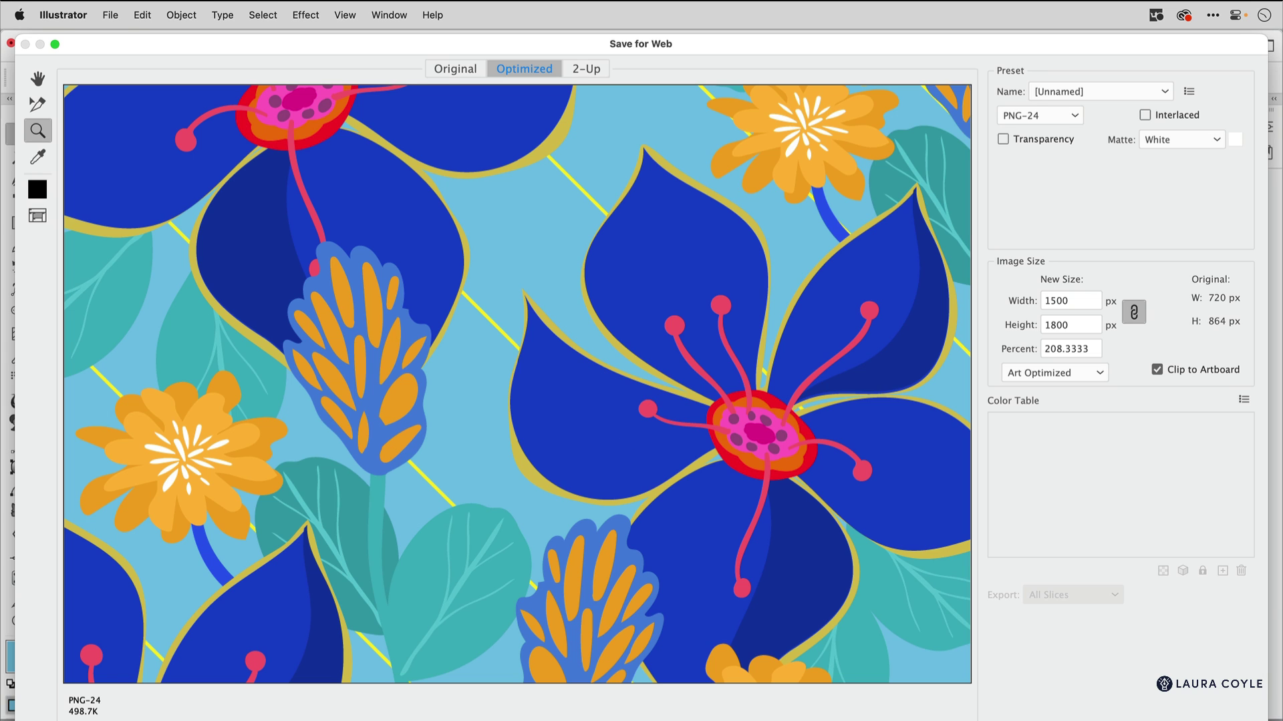
pyautogui.press('Return')
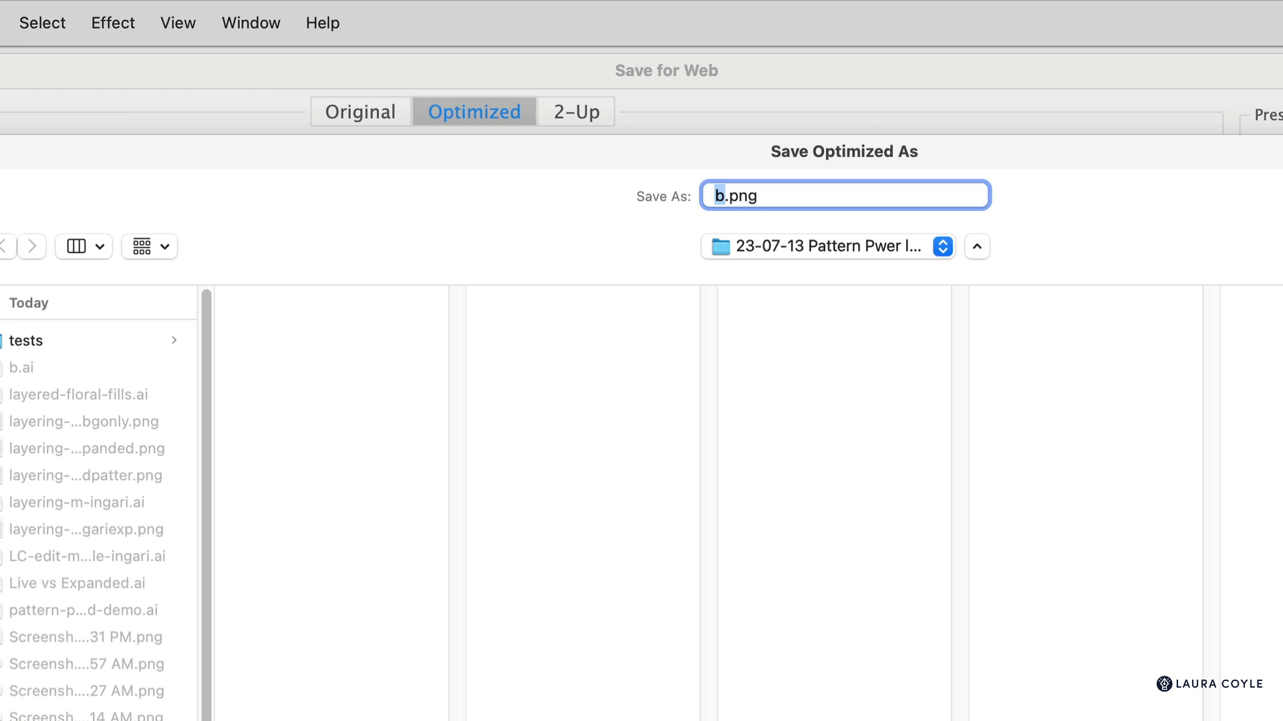
pyautogui.write('floral1')
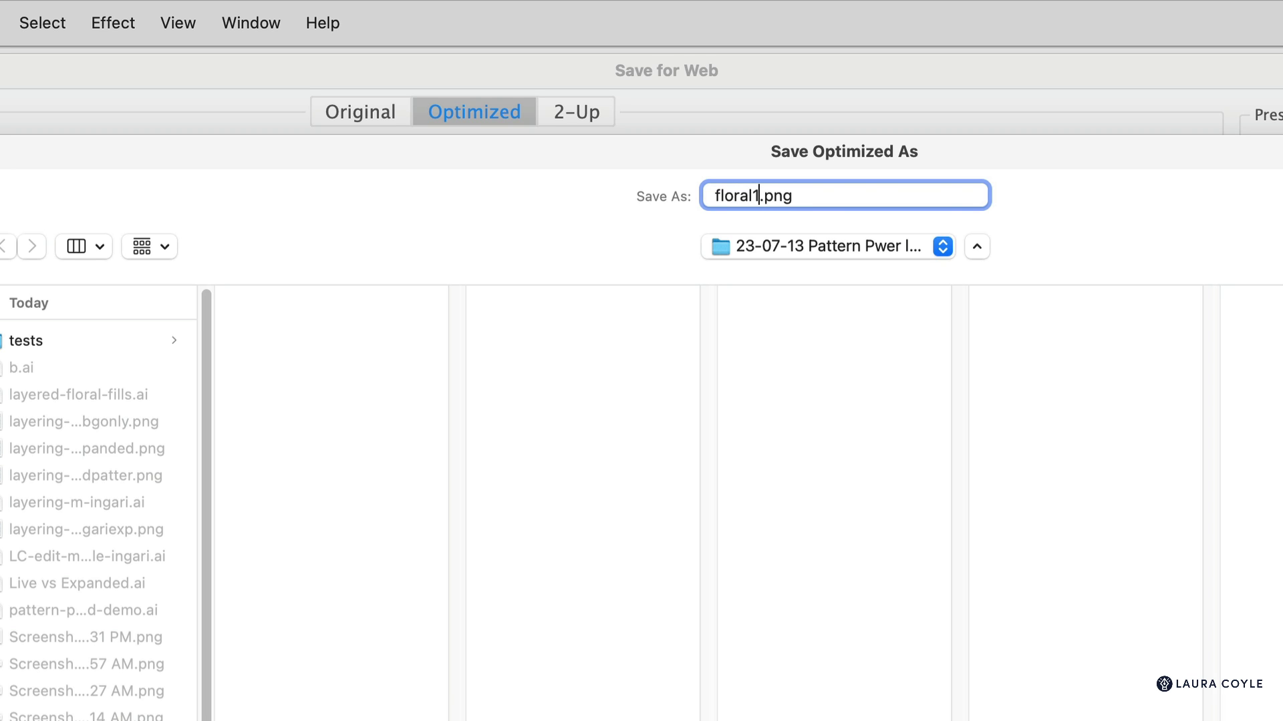
pyautogui.write('500')
pyautogui.press('Return')
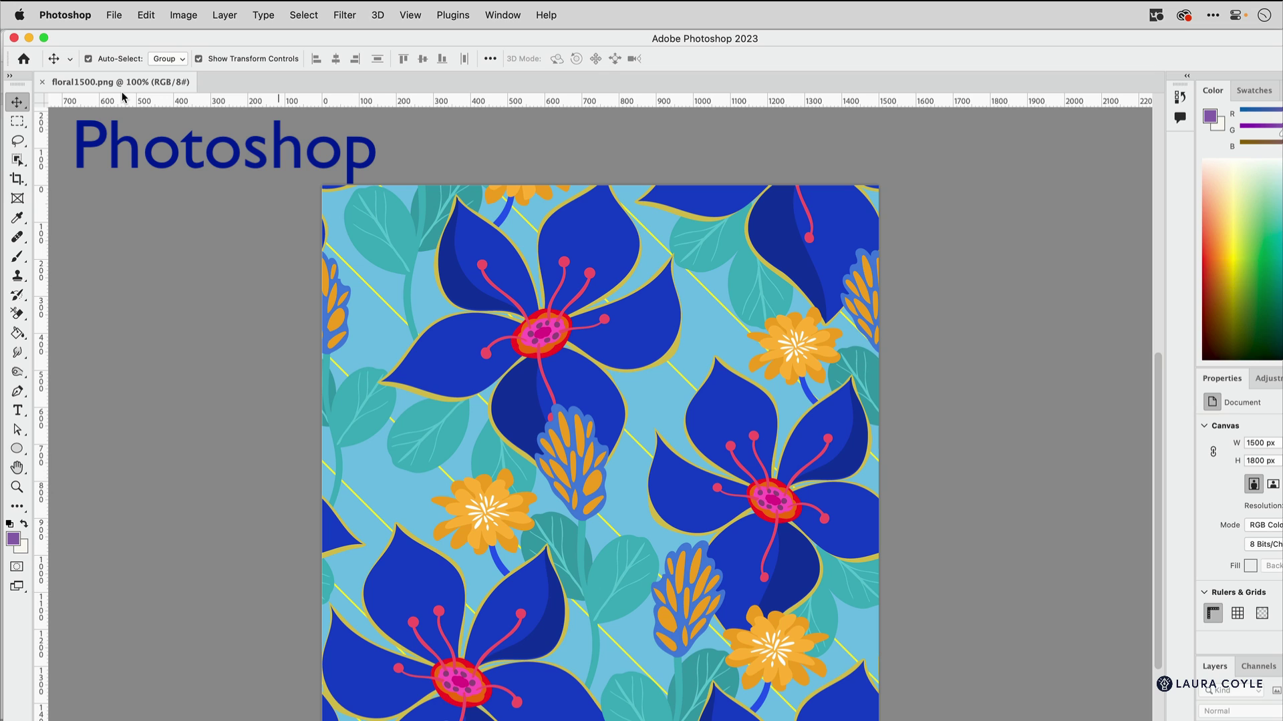
# Turn on Pattern Preview for floral1500.png, then pan and zoom to inspect the tile seams.
pyautogui.click(411, 15)
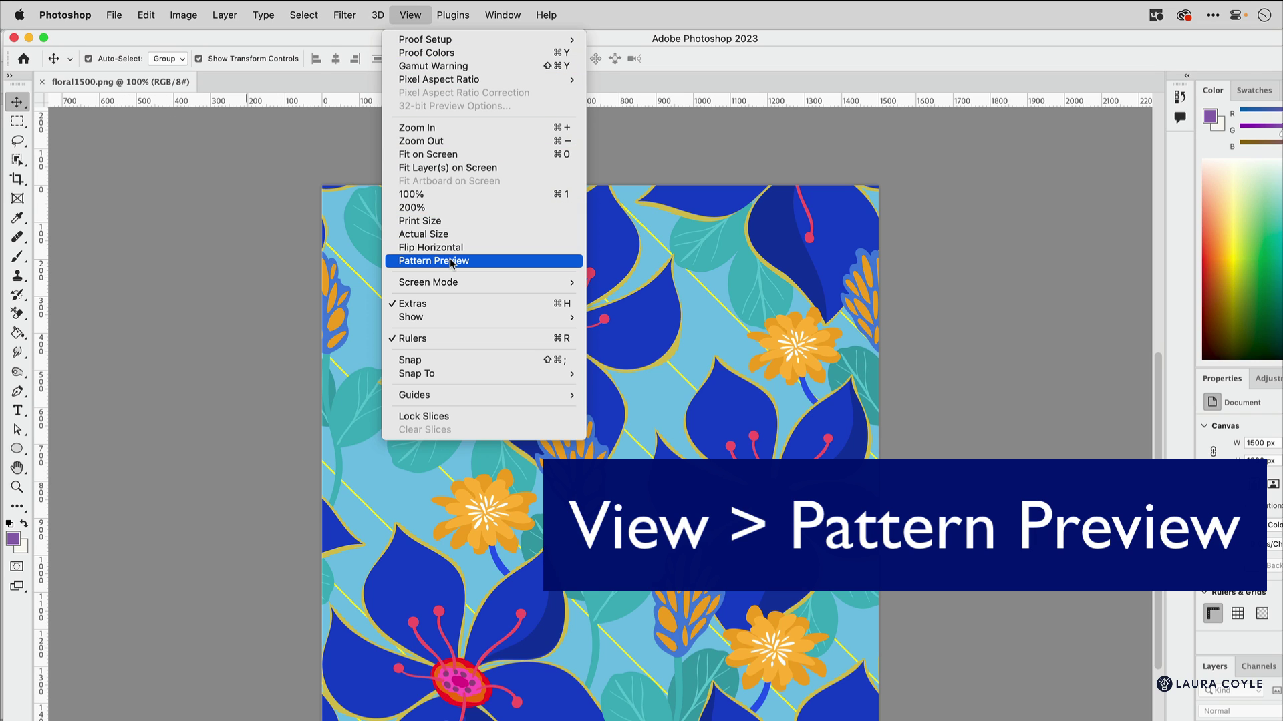
pyautogui.click(453, 262)
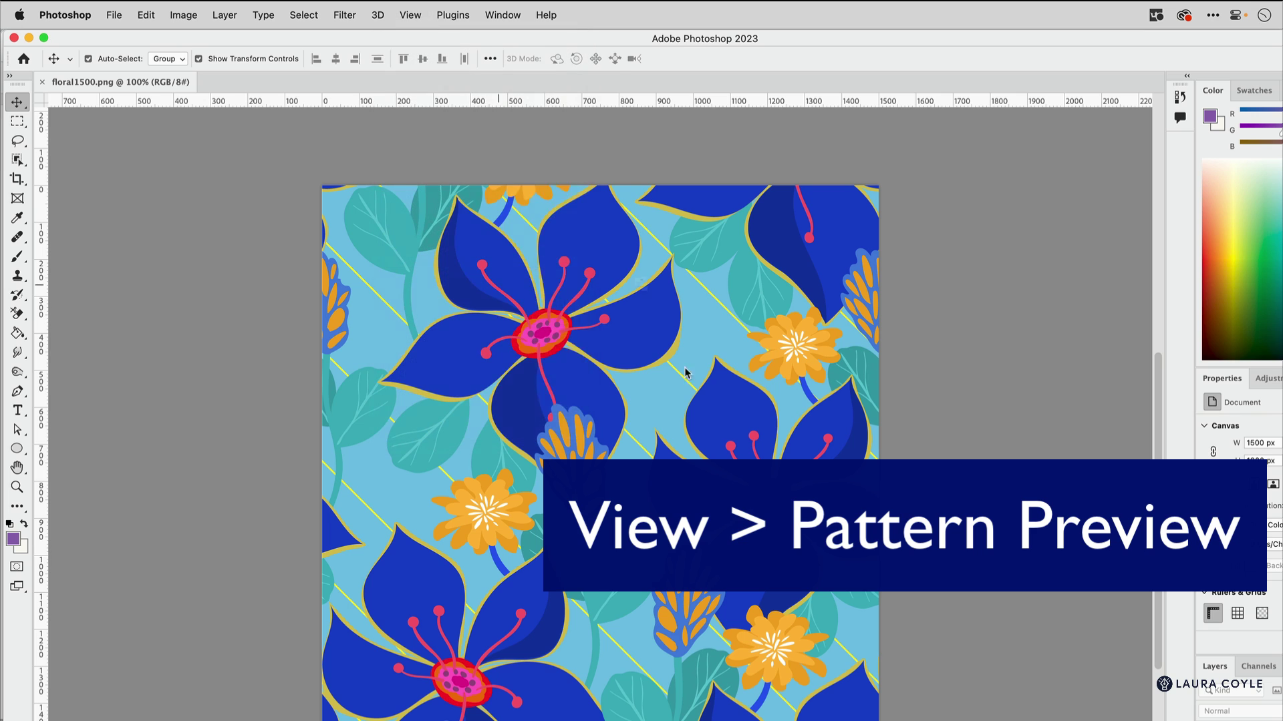
pyautogui.click(692, 324)
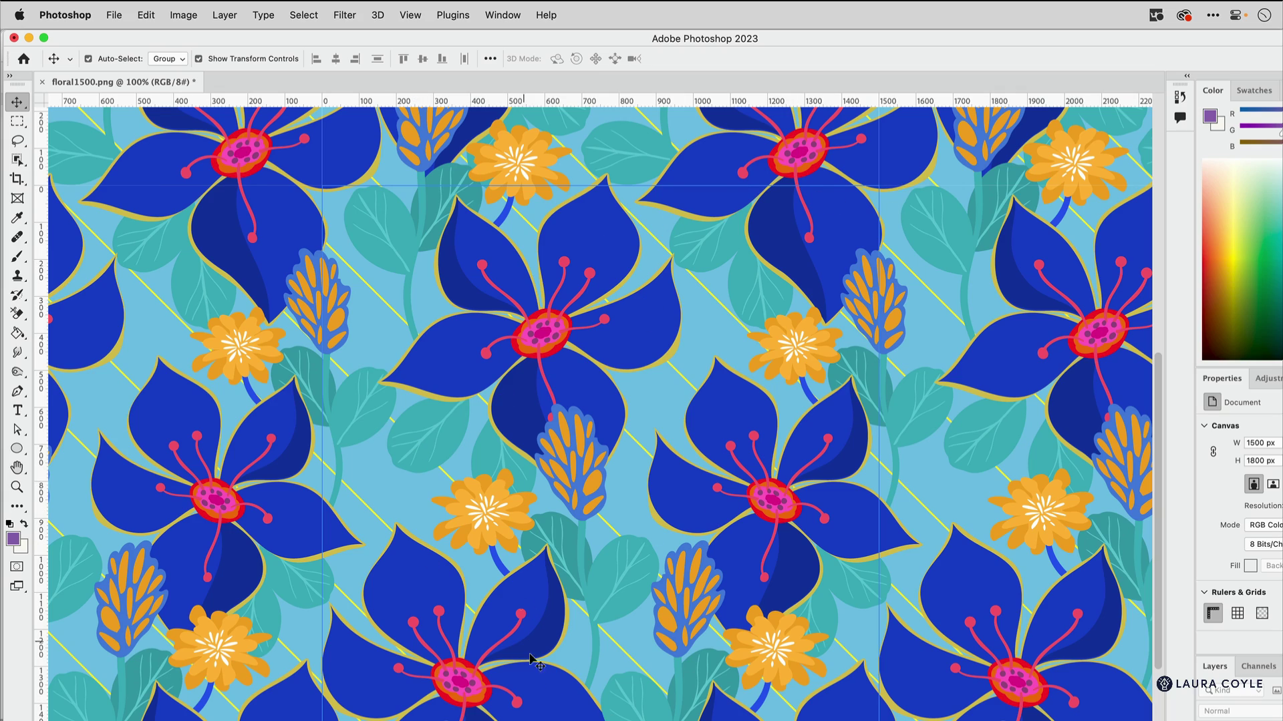
pyautogui.moveTo(855, 286); pyautogui.dragTo(636, 511)
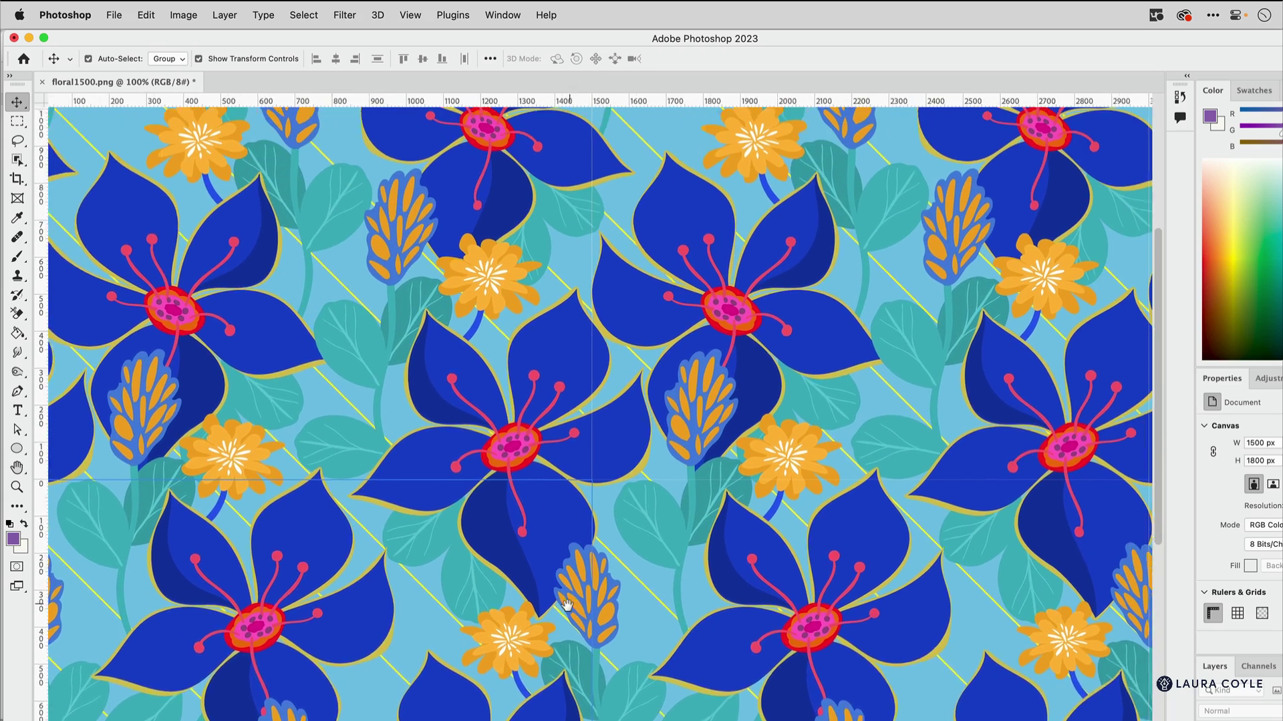
pyautogui.scroll(2, 586, 575)
pyautogui.scroll(4, 586, 575)
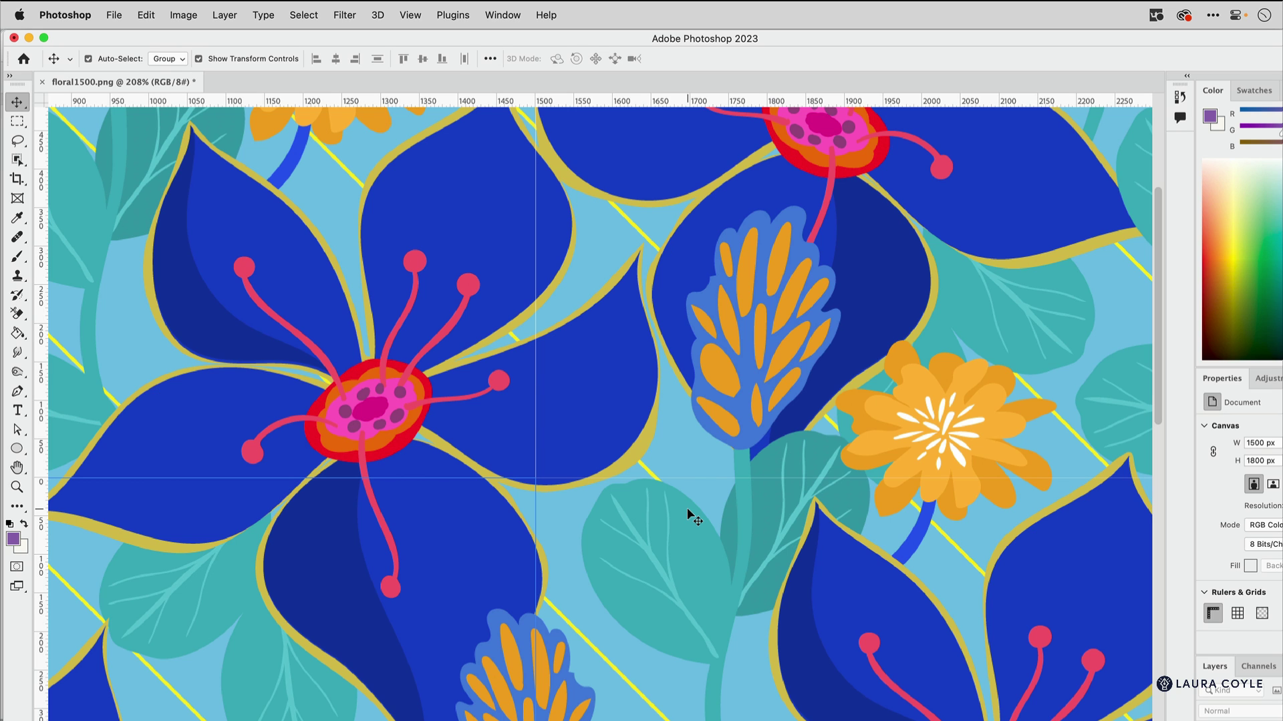
# Back in Illustrator, test-enlarge the pattern rectangle beyond the artboard, then undo it.
pyautogui.press('super+Tab')
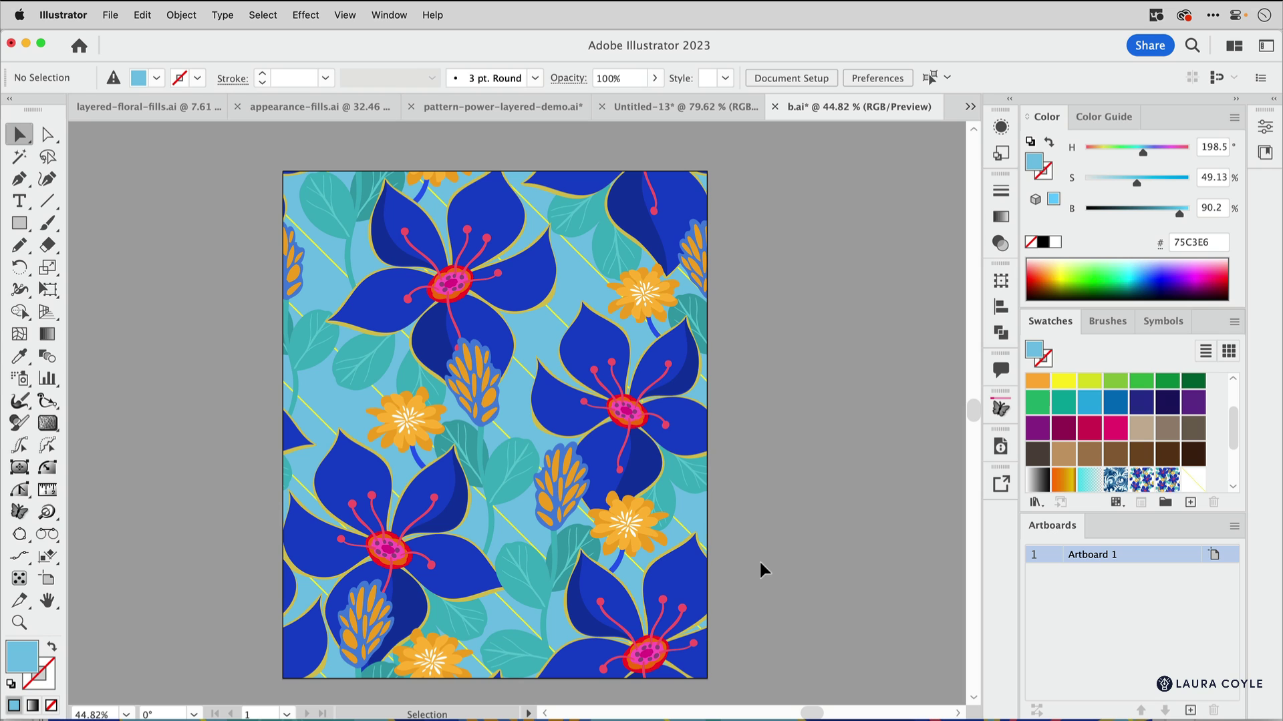
pyautogui.click(680, 534)
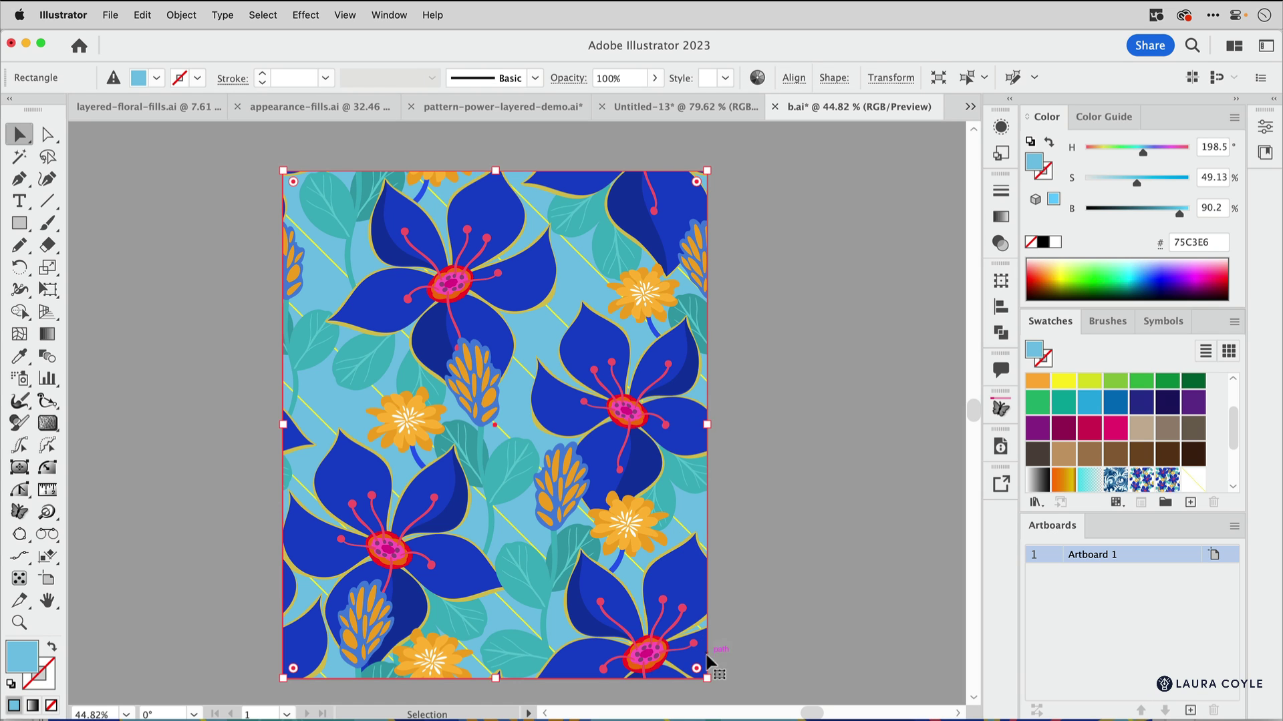
pyautogui.moveTo(706, 679); pyautogui.dragTo(721, 696)
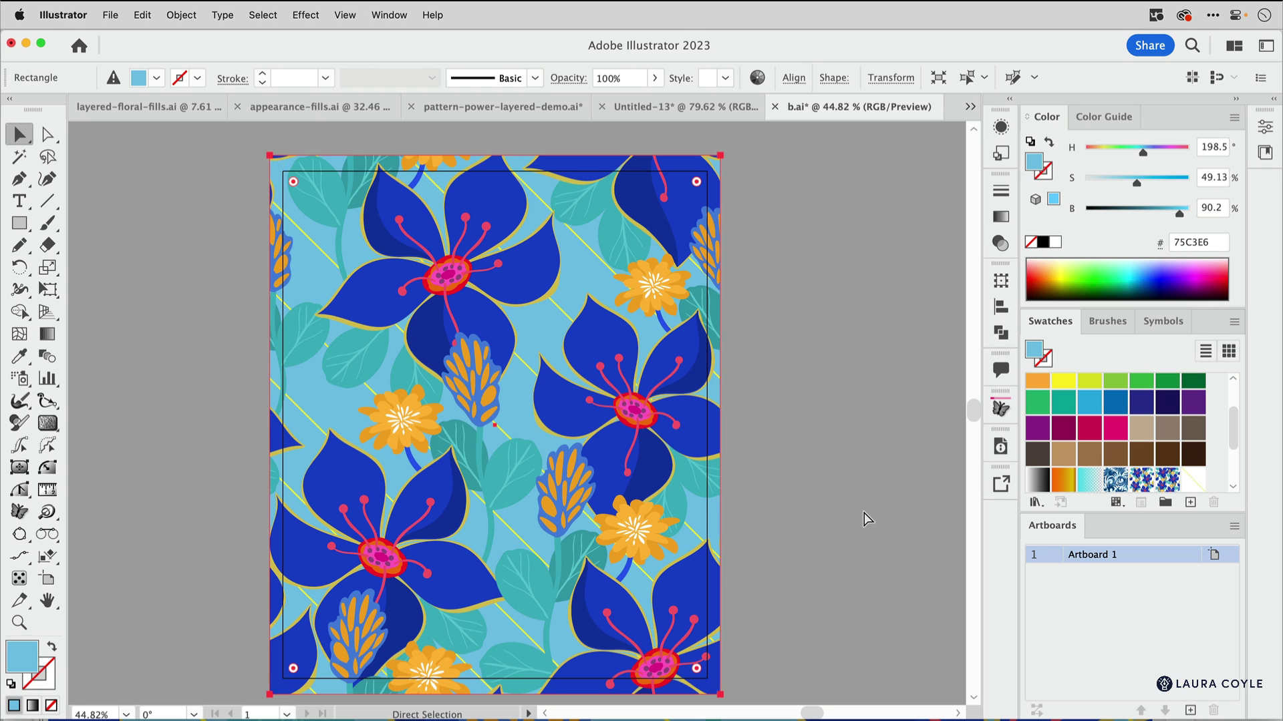
pyautogui.press('super+z')
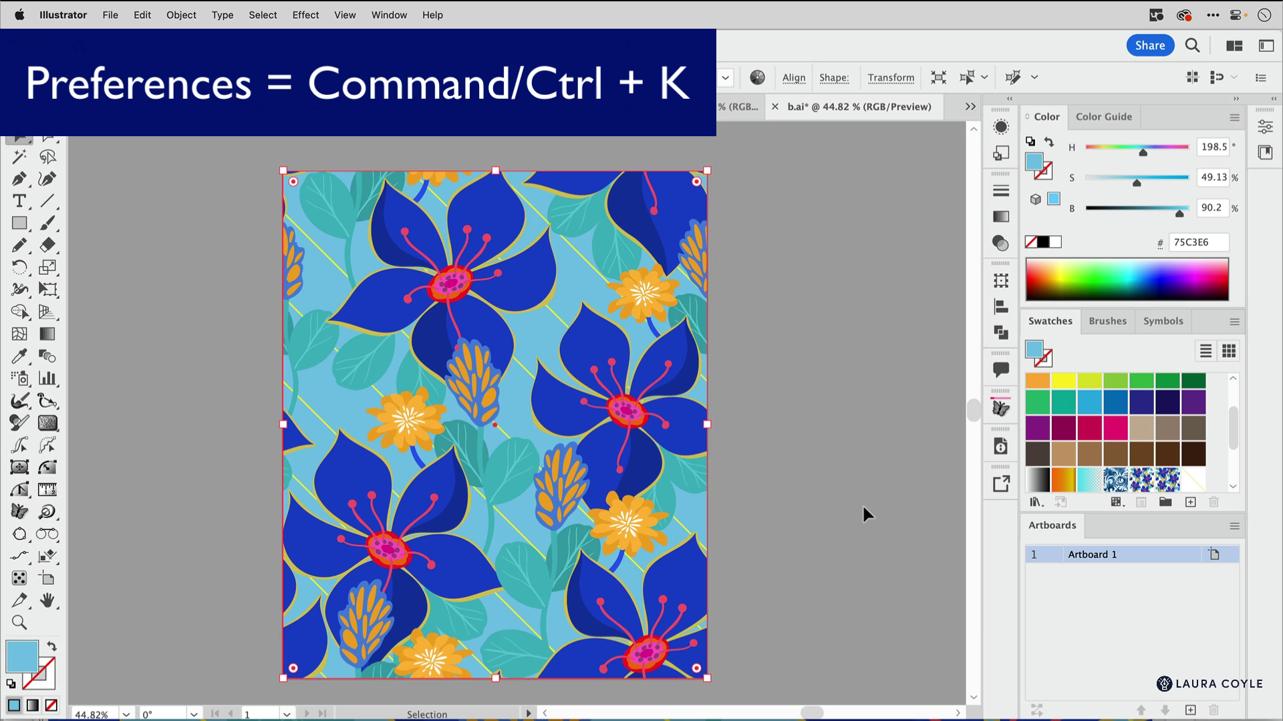
# Turn off Transform Pattern Tiles in the General preferences.
pyautogui.press('super+k')
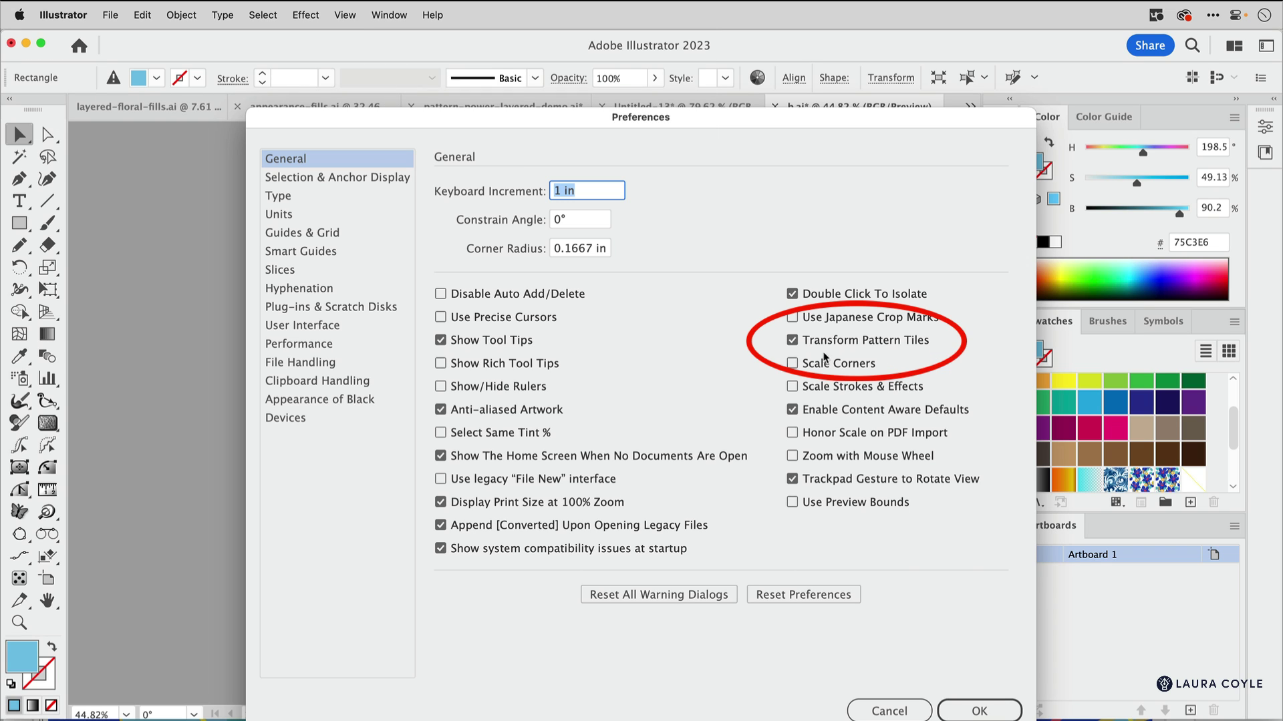
pyautogui.click(793, 341)
pyautogui.click(971, 714)
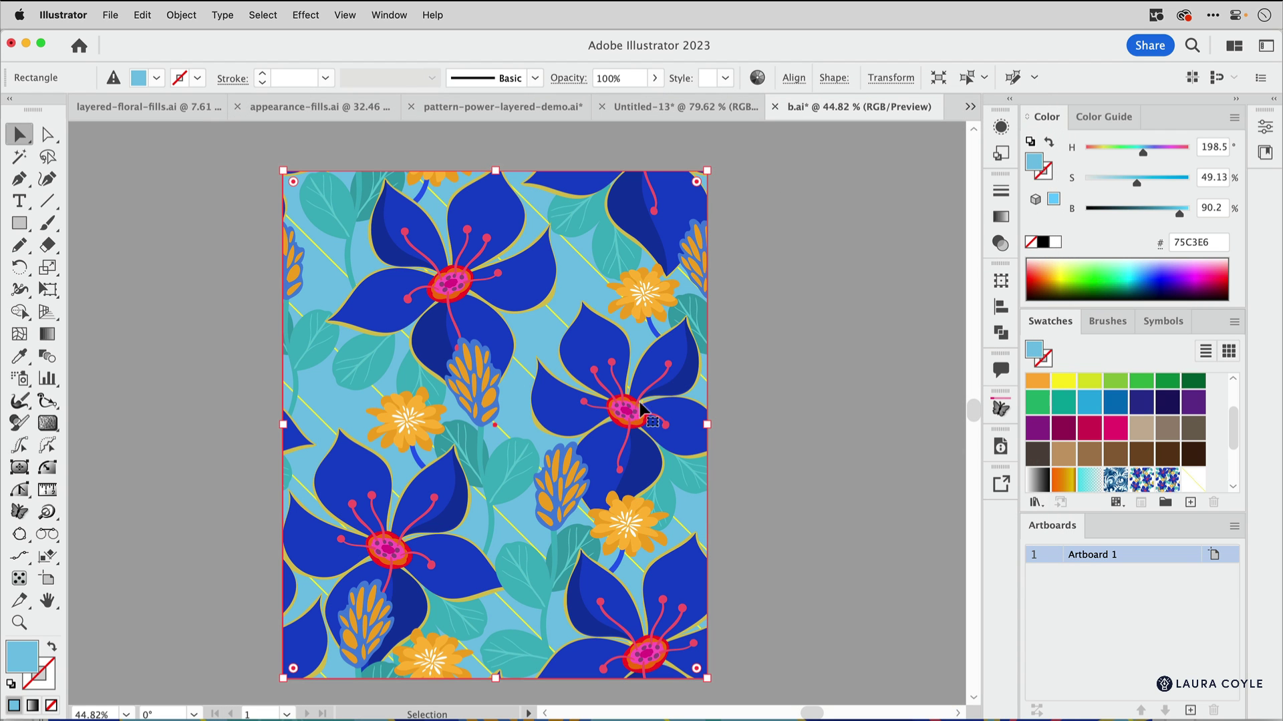
# Test-move and undo, then scale the rectangle to about 10.66 × 12.79 in as bleed.
pyautogui.moveTo(512, 422); pyautogui.dragTo(525, 459)
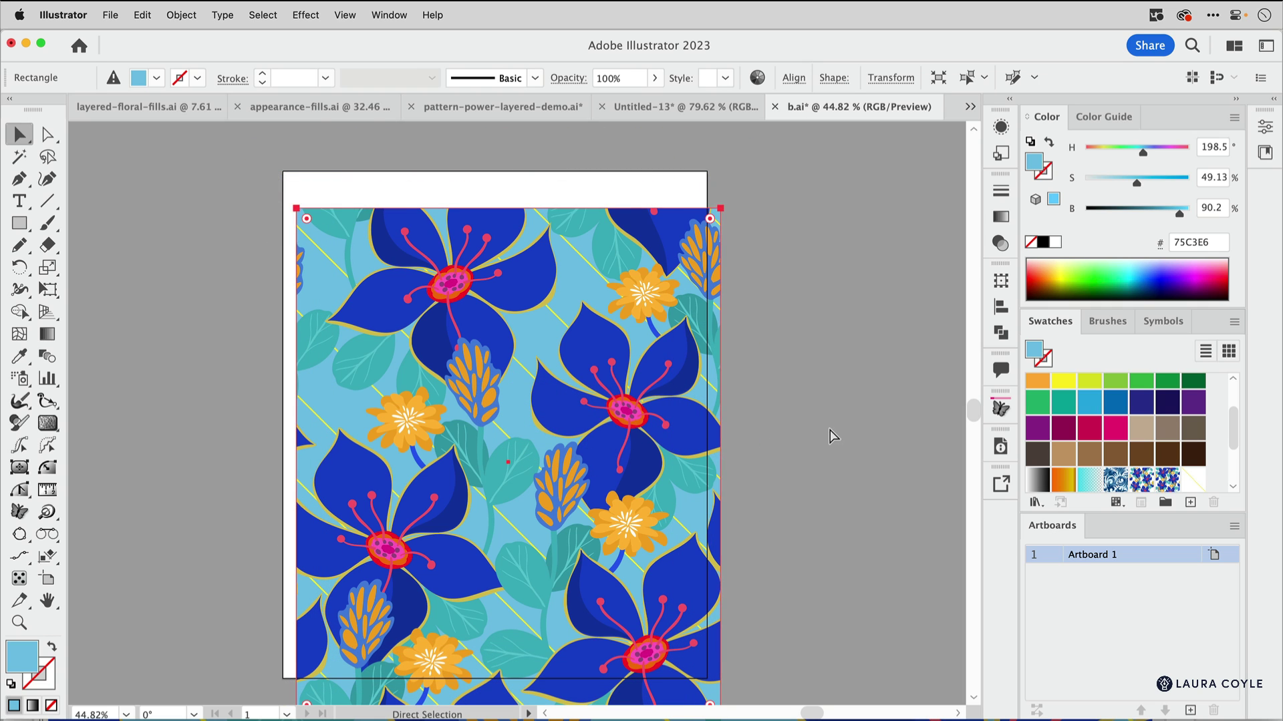
pyautogui.press('super+z')
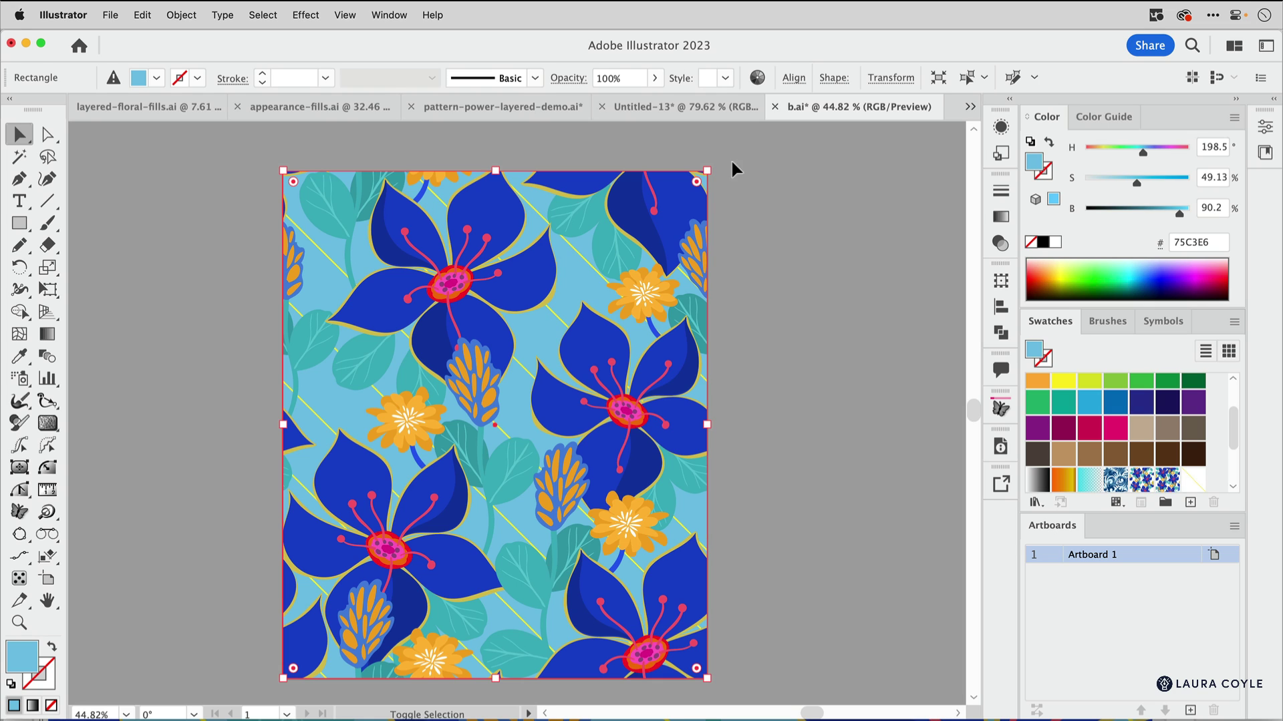
pyautogui.moveTo(707, 171); pyautogui.dragTo(748, 199)
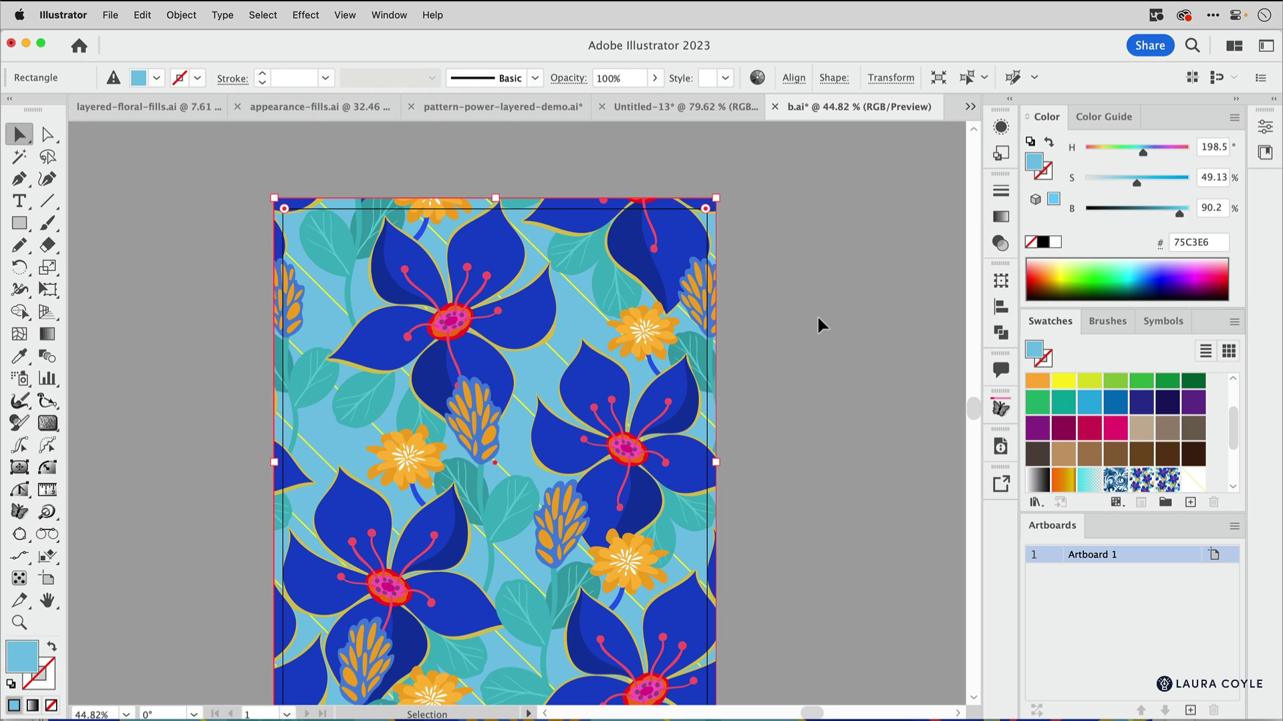
pyautogui.click(819, 320)
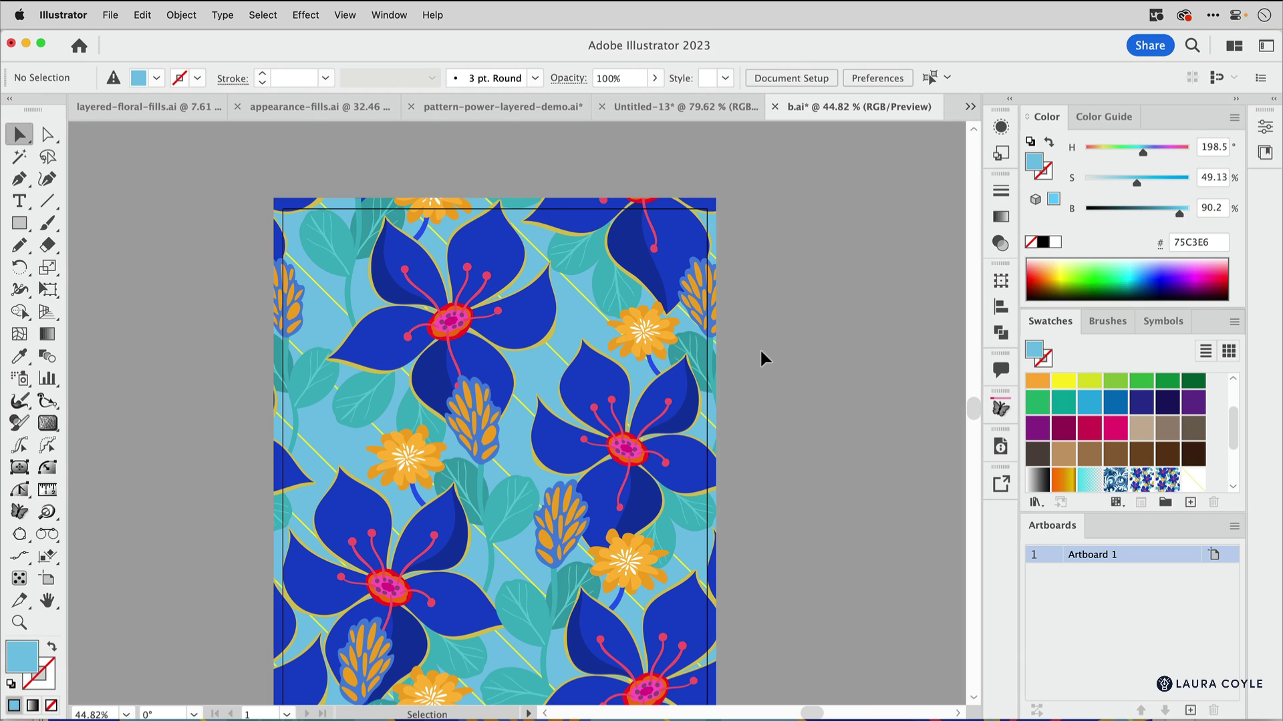
pyautogui.scroll(-2, 822, 401)
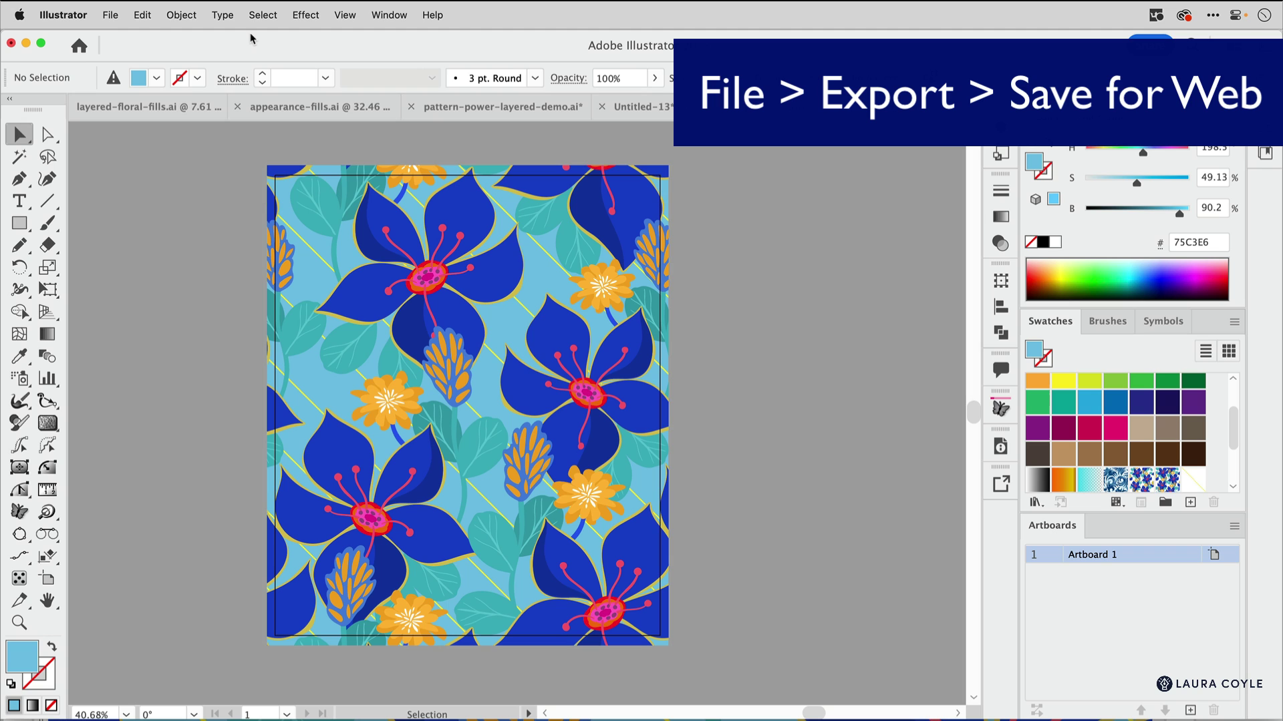
# Open File > Export > Save for Web (Legacy) again.
pyautogui.click(111, 14)
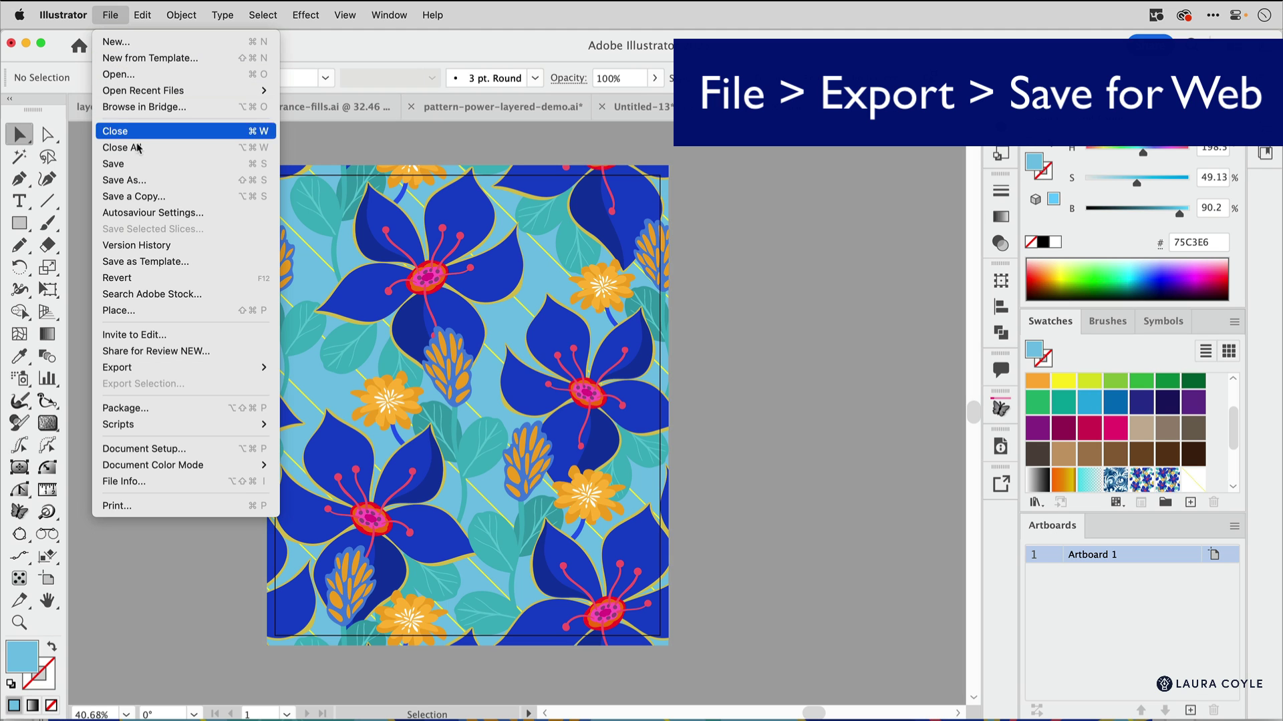
pyautogui.moveTo(148, 369)
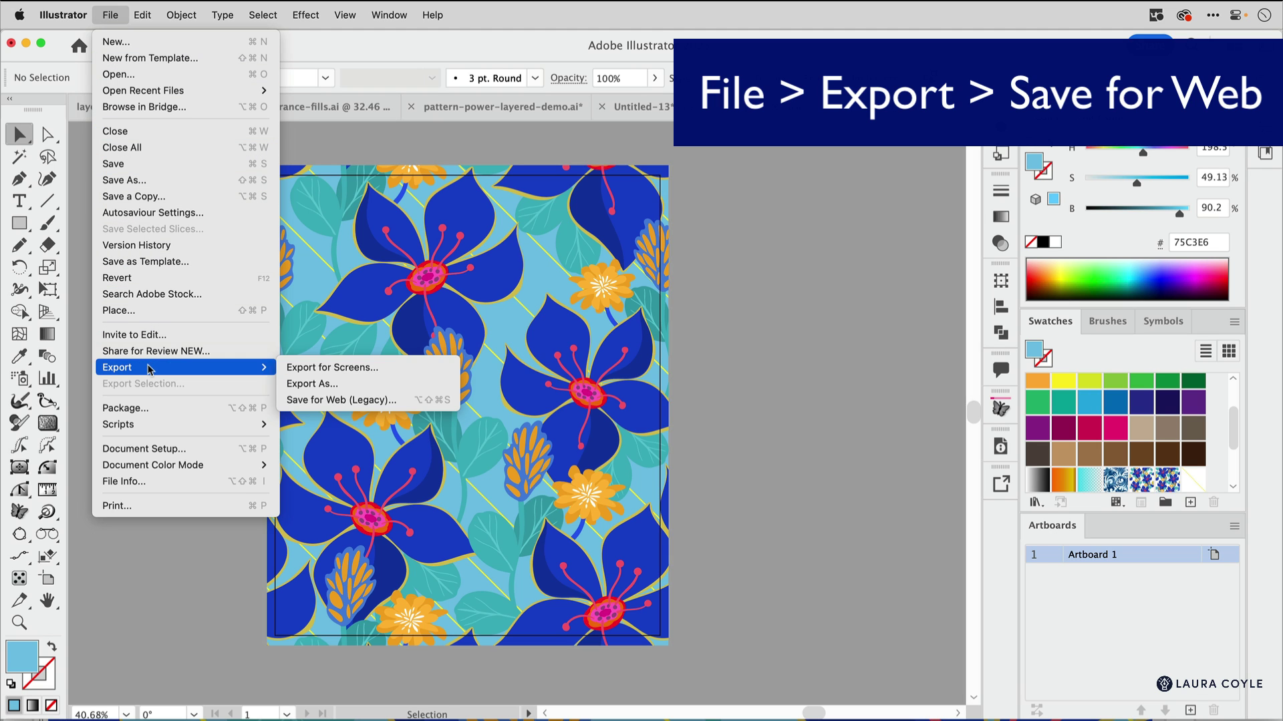
pyautogui.click(342, 400)
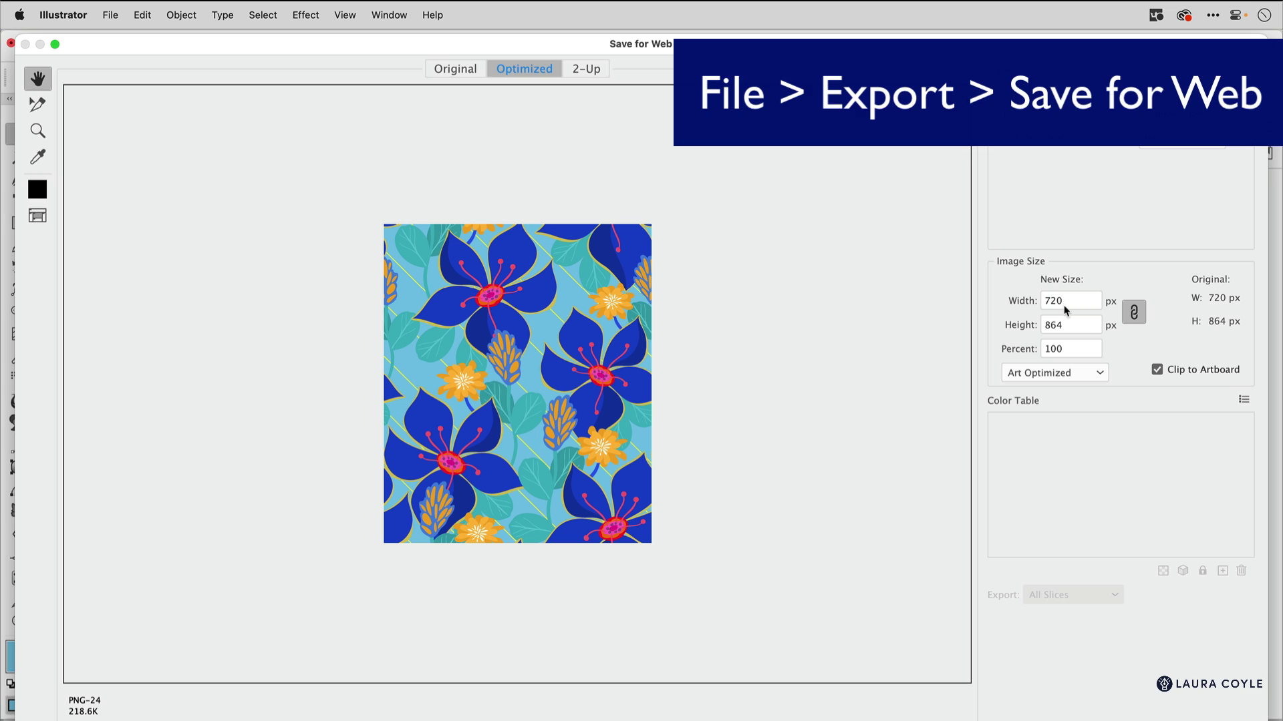
# Set the export size to 1500 × 1800 px and name the PNG floral1500bleed.
pyautogui.click(1065, 302)
pyautogui.write('1500')
pyautogui.press('Tab')
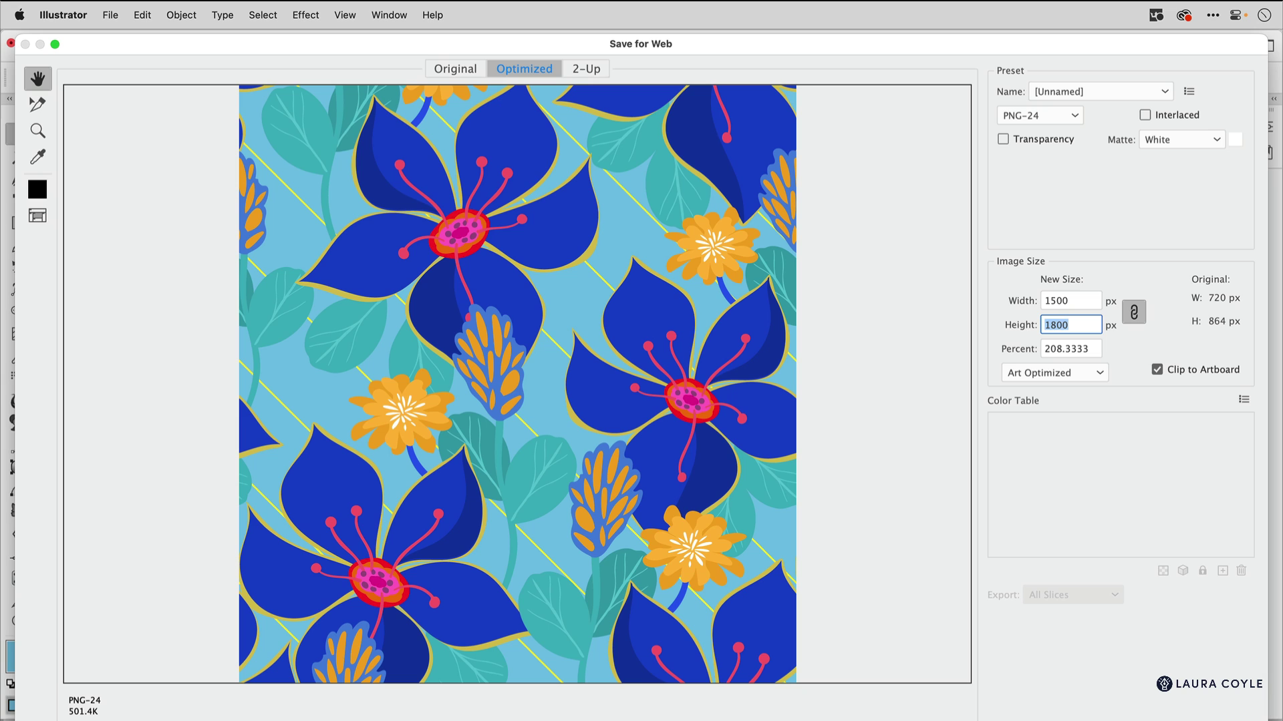
pyautogui.press('Return')
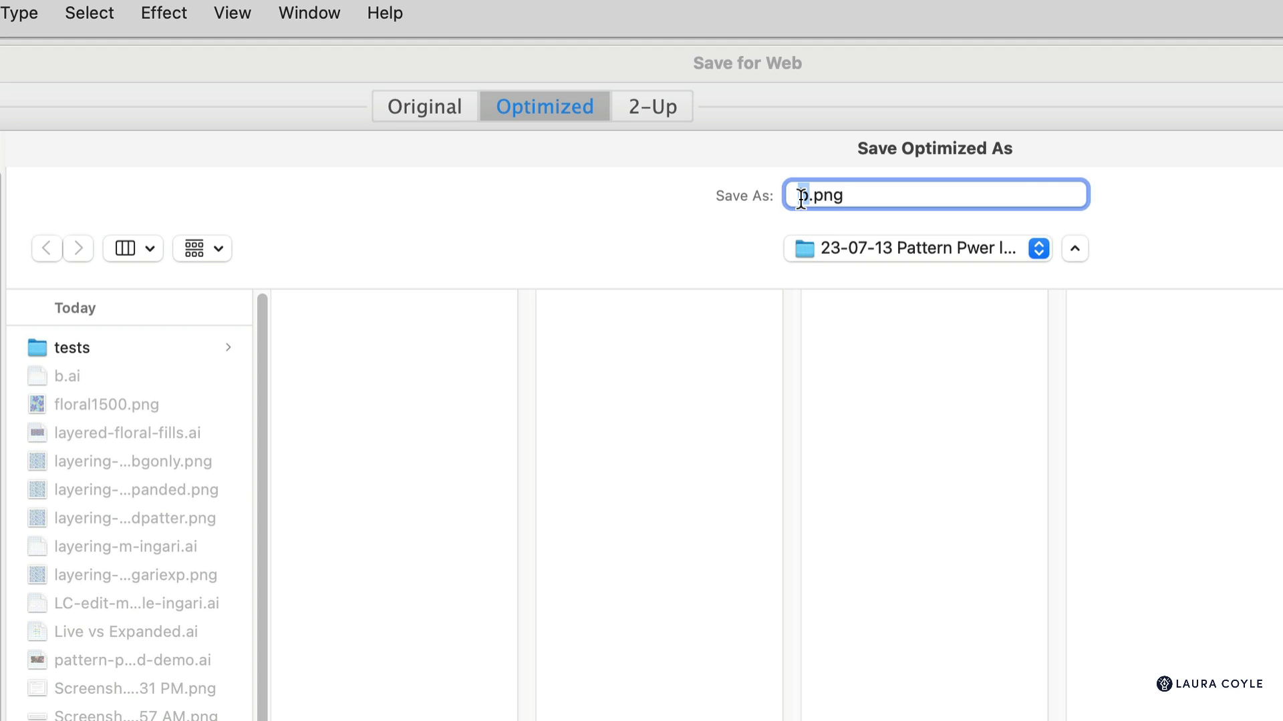
pyautogui.write('floral1500blee')
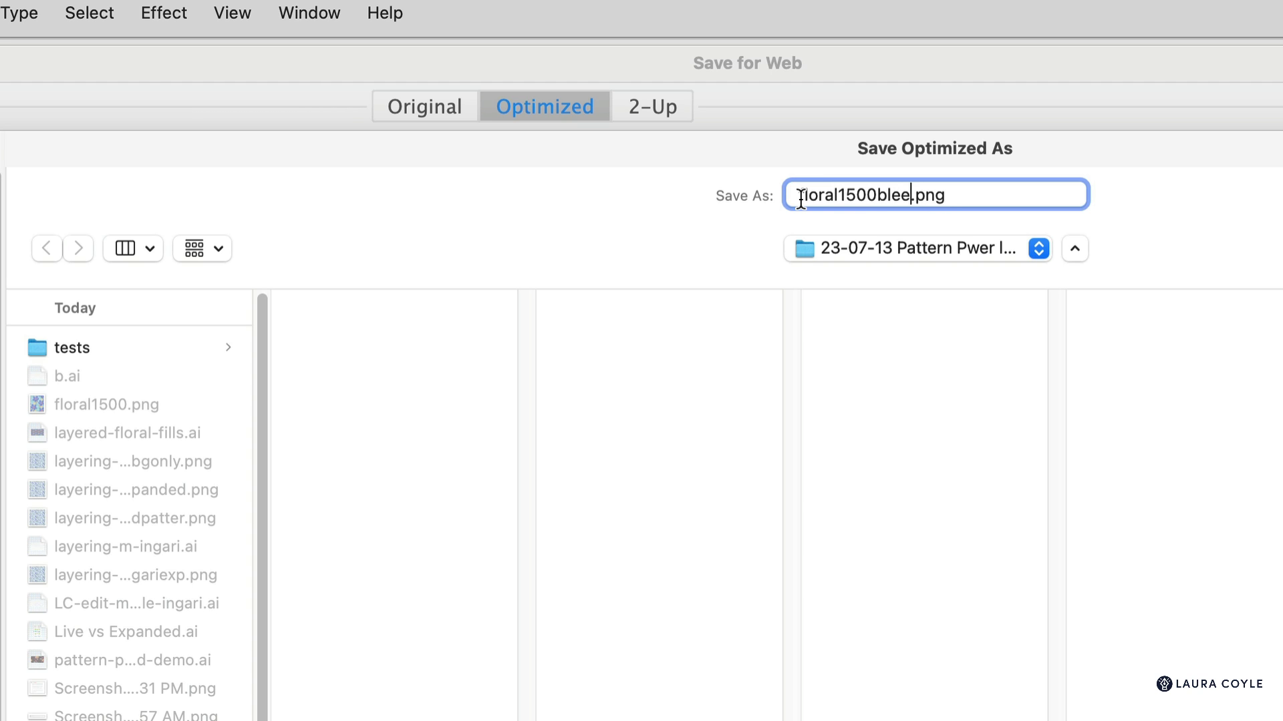
pyautogui.write('d')
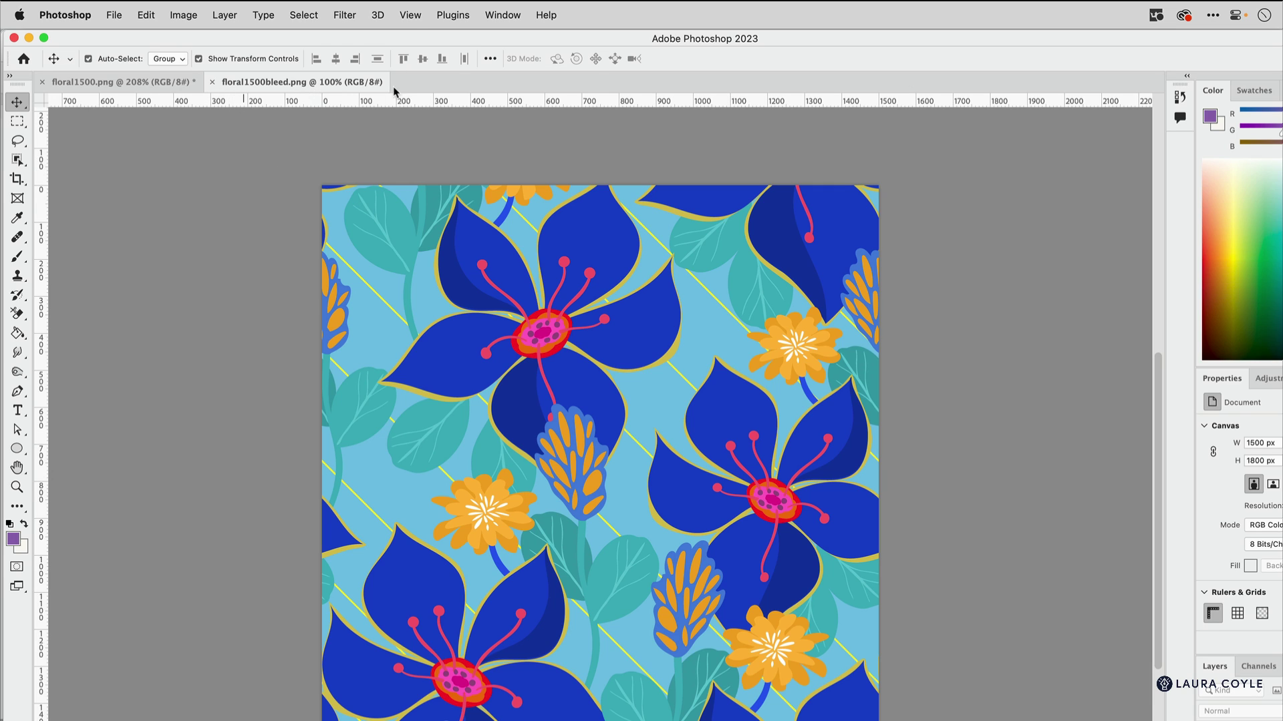
# Turn on Pattern Preview for floral1500bleed.png and zoom in on a tile seam.
pyautogui.click(410, 14)
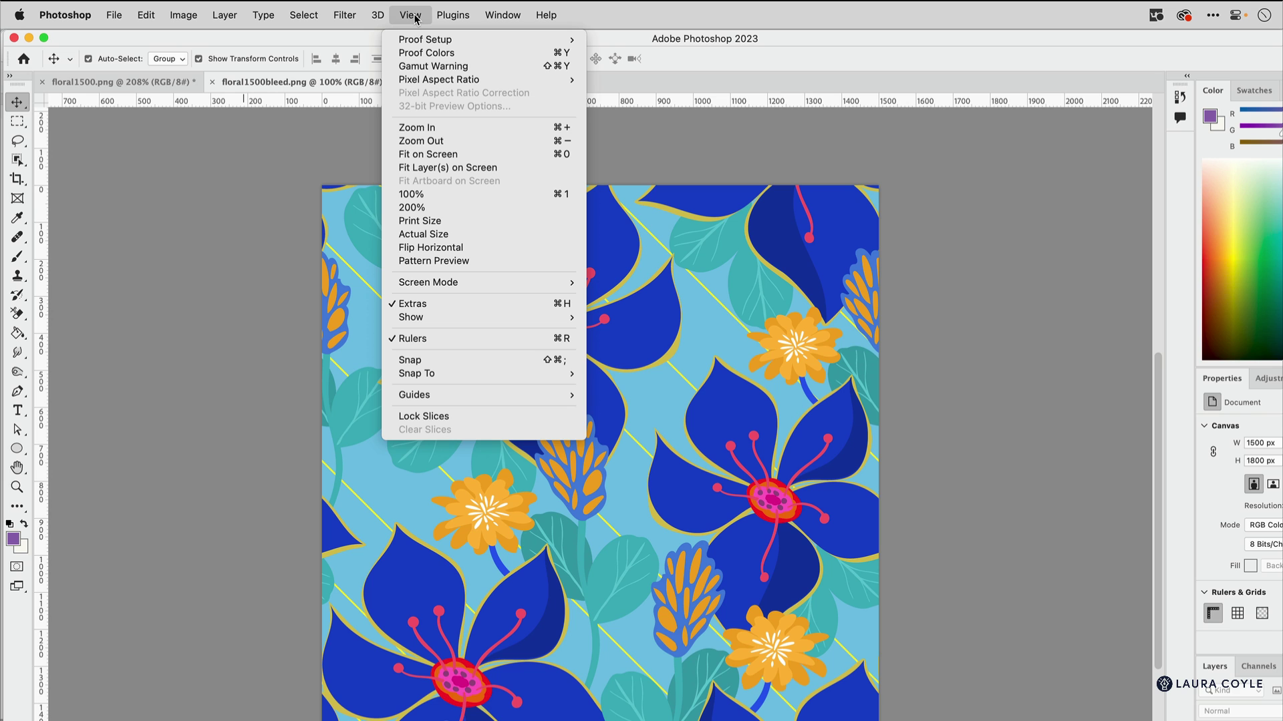
pyautogui.click(470, 261)
pyautogui.click(622, 322)
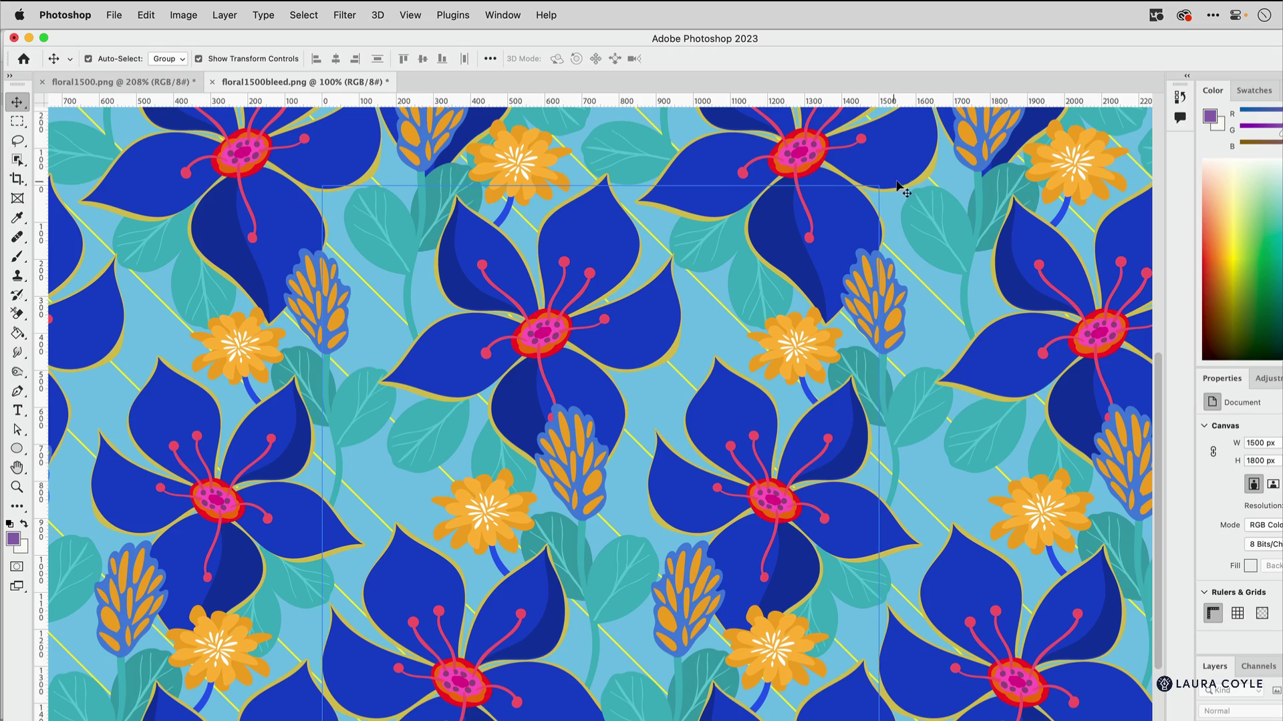
pyautogui.moveTo(898, 243); pyautogui.dragTo(869, 246)
pyautogui.moveTo(904, 325); pyautogui.dragTo(899, 618)
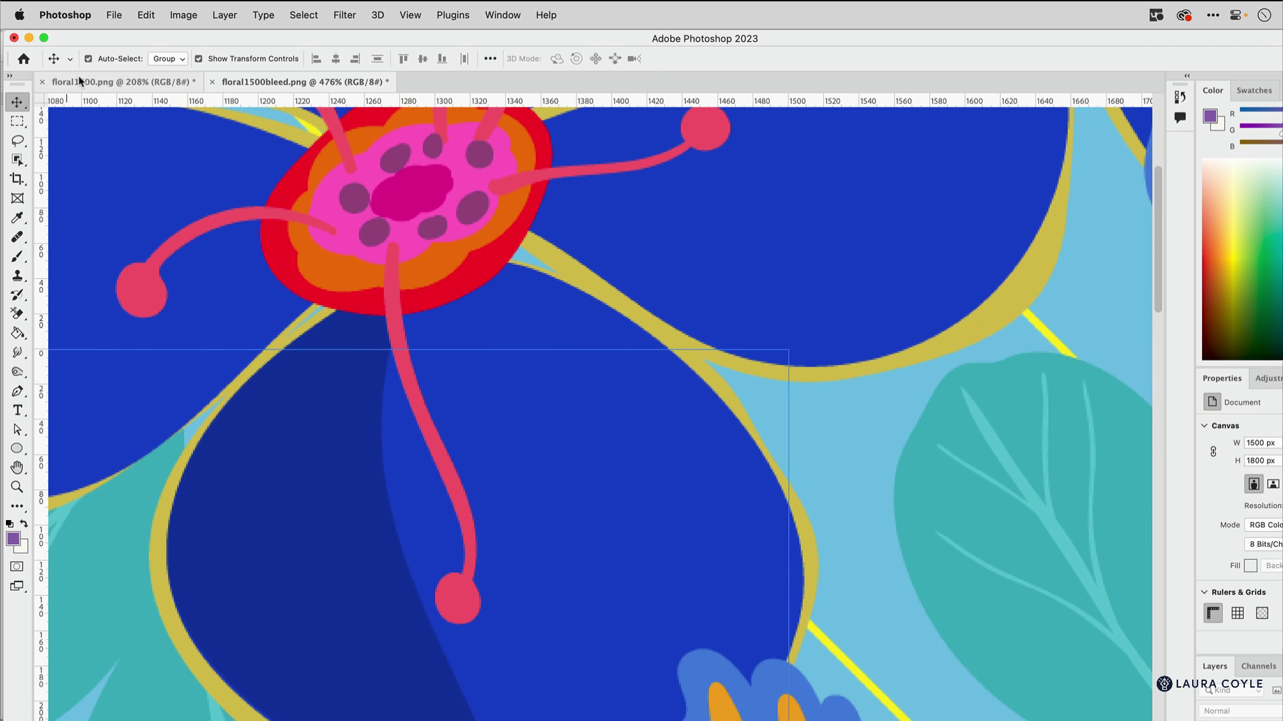
# Compare the tiling against floral1500.png, then return to floral1500bleed.png.
pyautogui.click(120, 82)
pyautogui.scroll(-8, 658, 434)
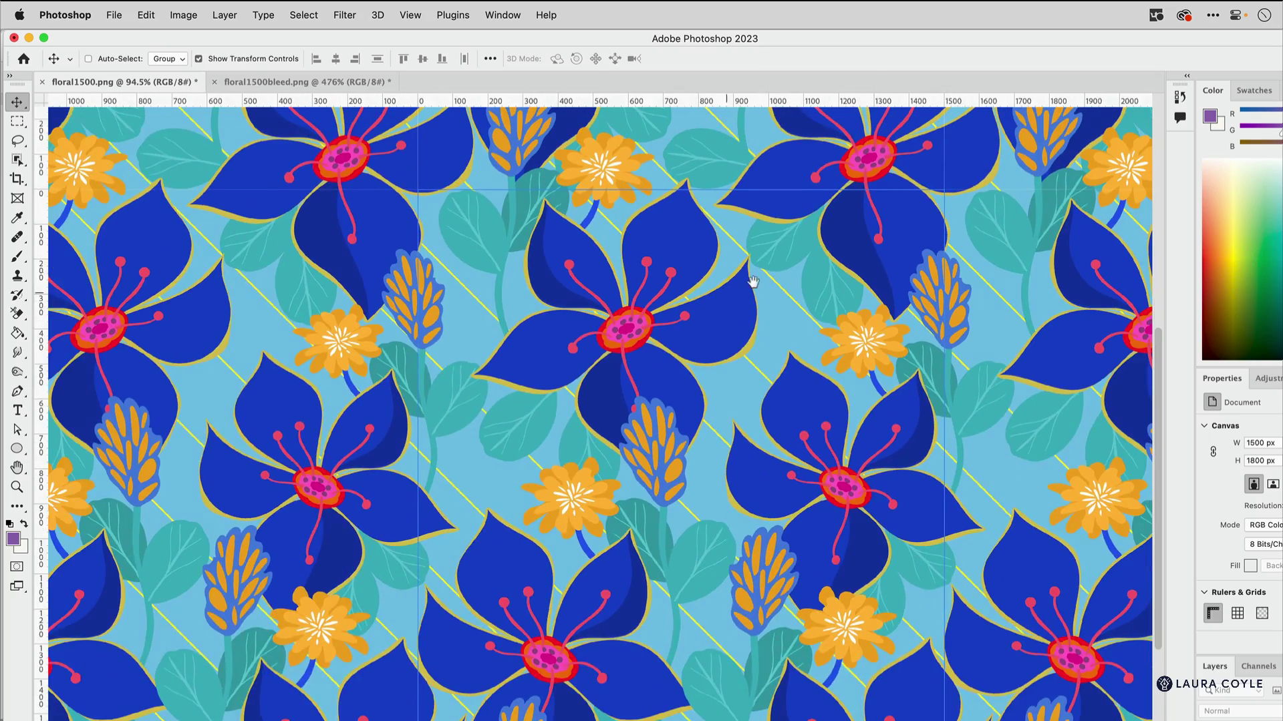
pyautogui.scroll(3, 657, 434)
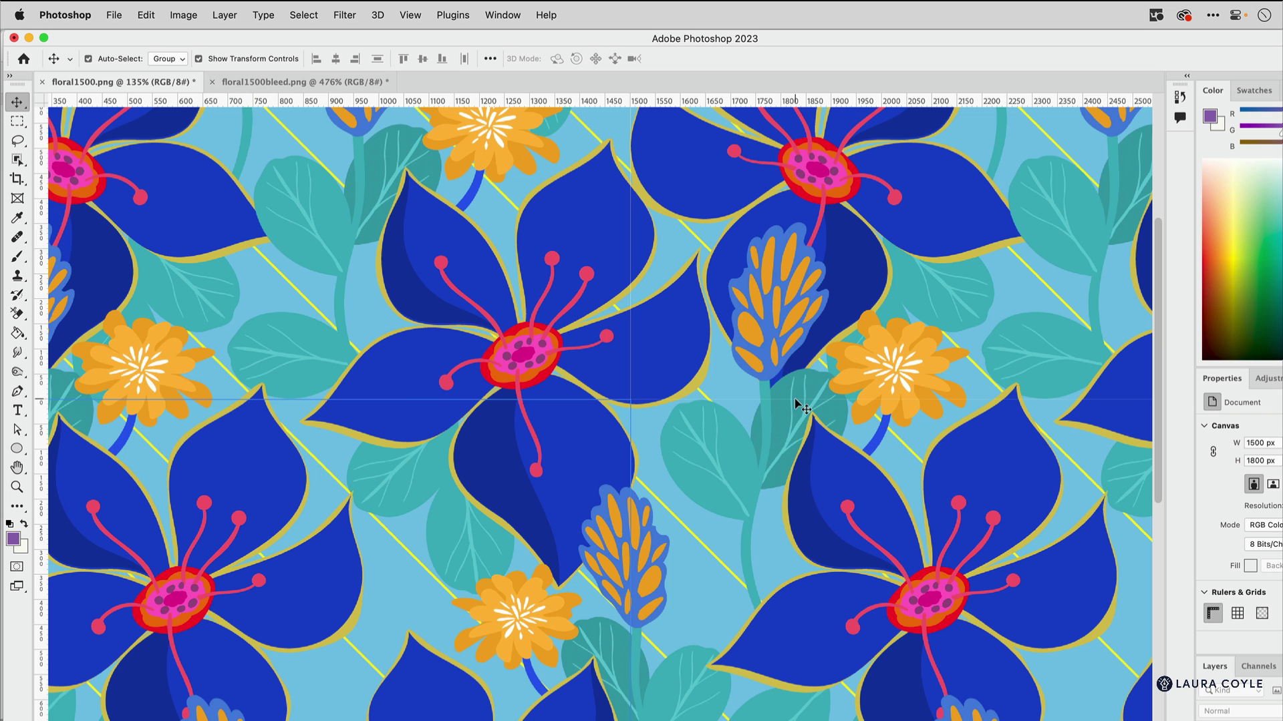
pyautogui.click(281, 82)
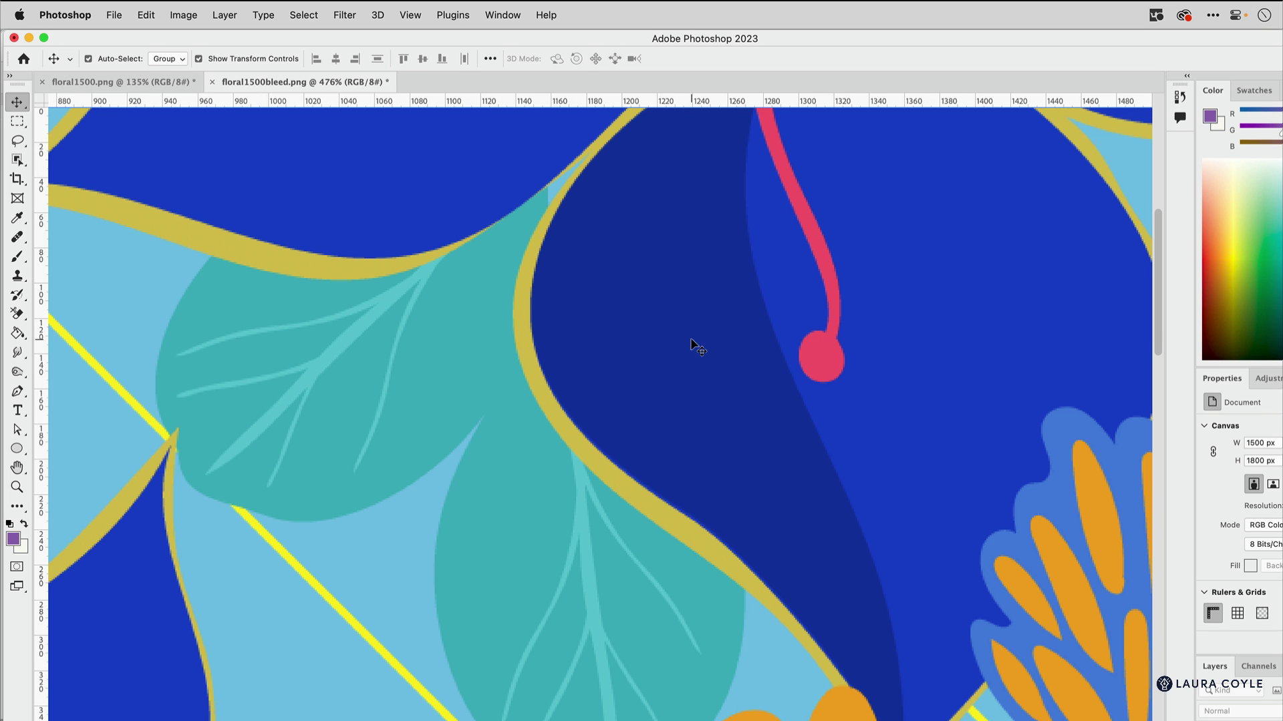
pyautogui.scroll(-8, 765, 309)
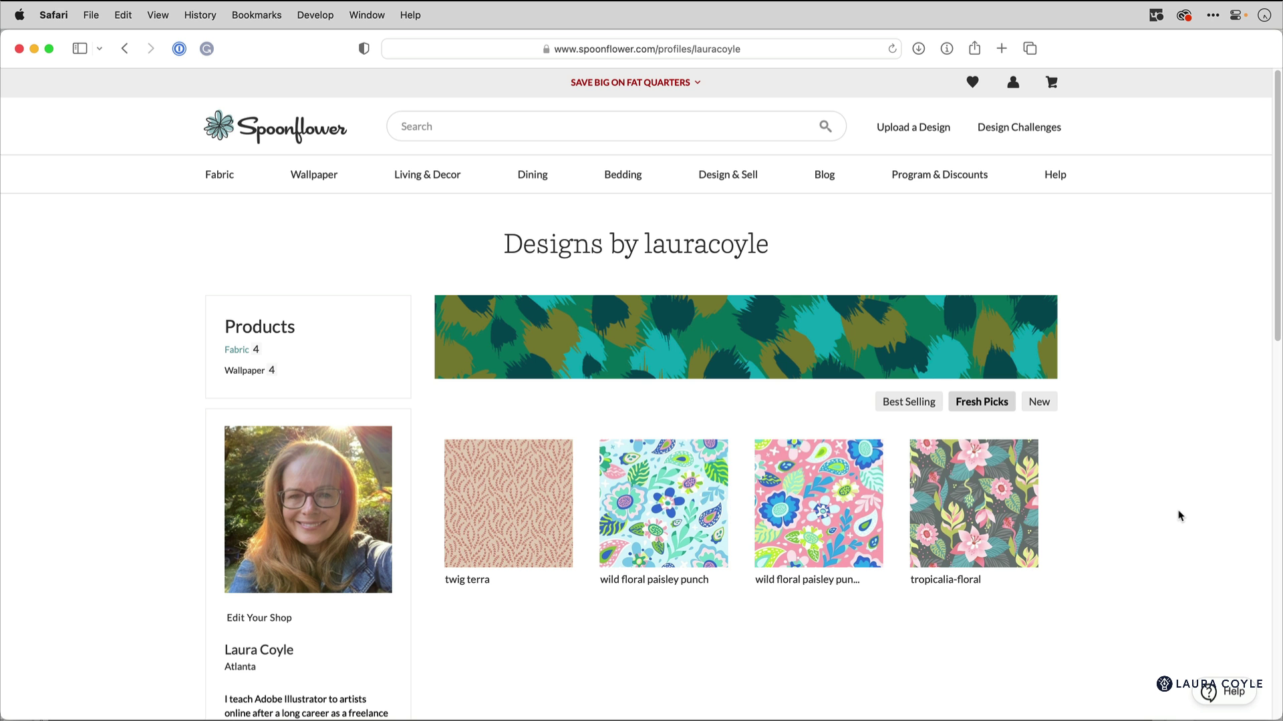
# Upload floral1500bleed.png as a new Spoonflower design, agreeing to the copyright terms.
pyautogui.click(925, 134)
pyautogui.click(306, 434)
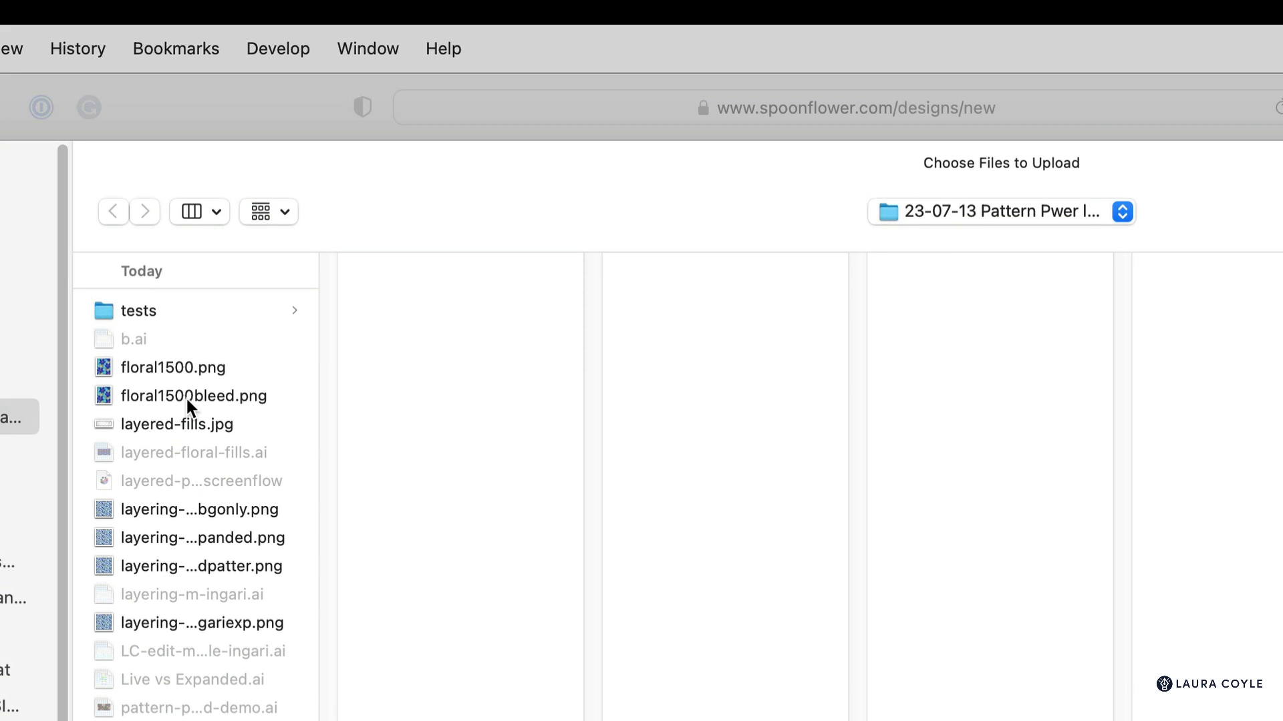
pyautogui.click(186, 395)
pyautogui.press('Return')
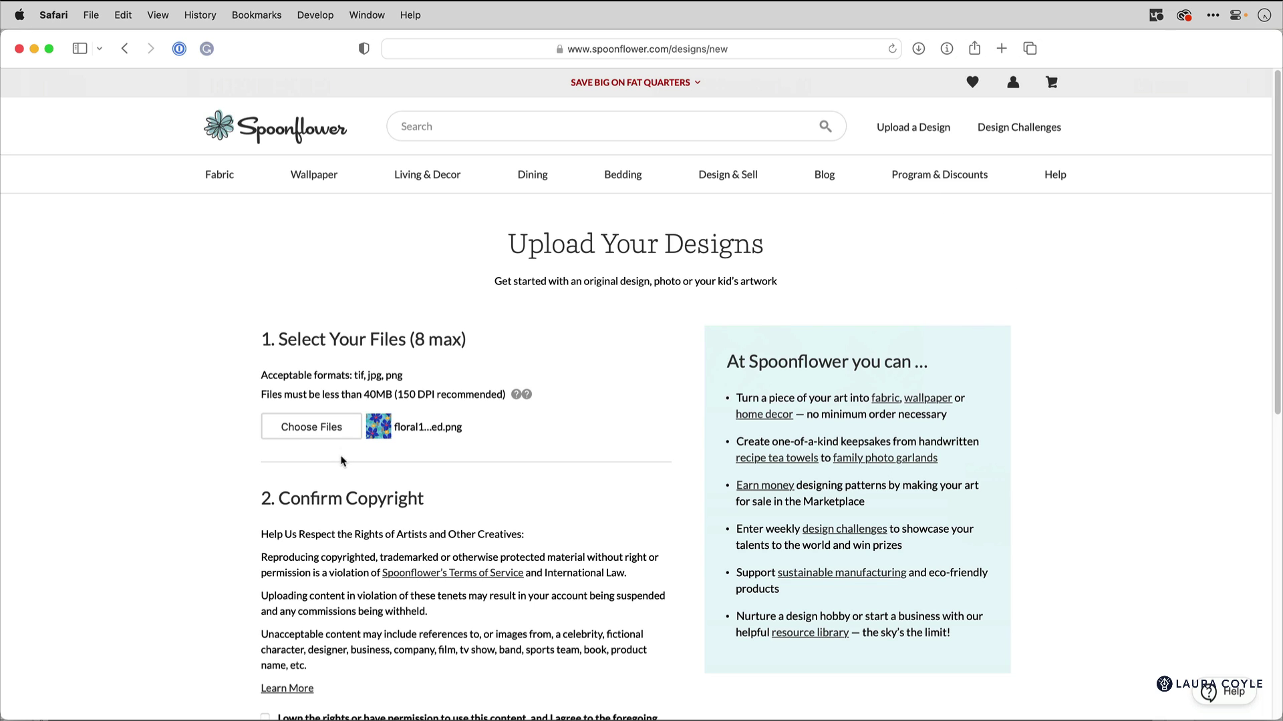
pyautogui.scroll(-5, 339, 457)
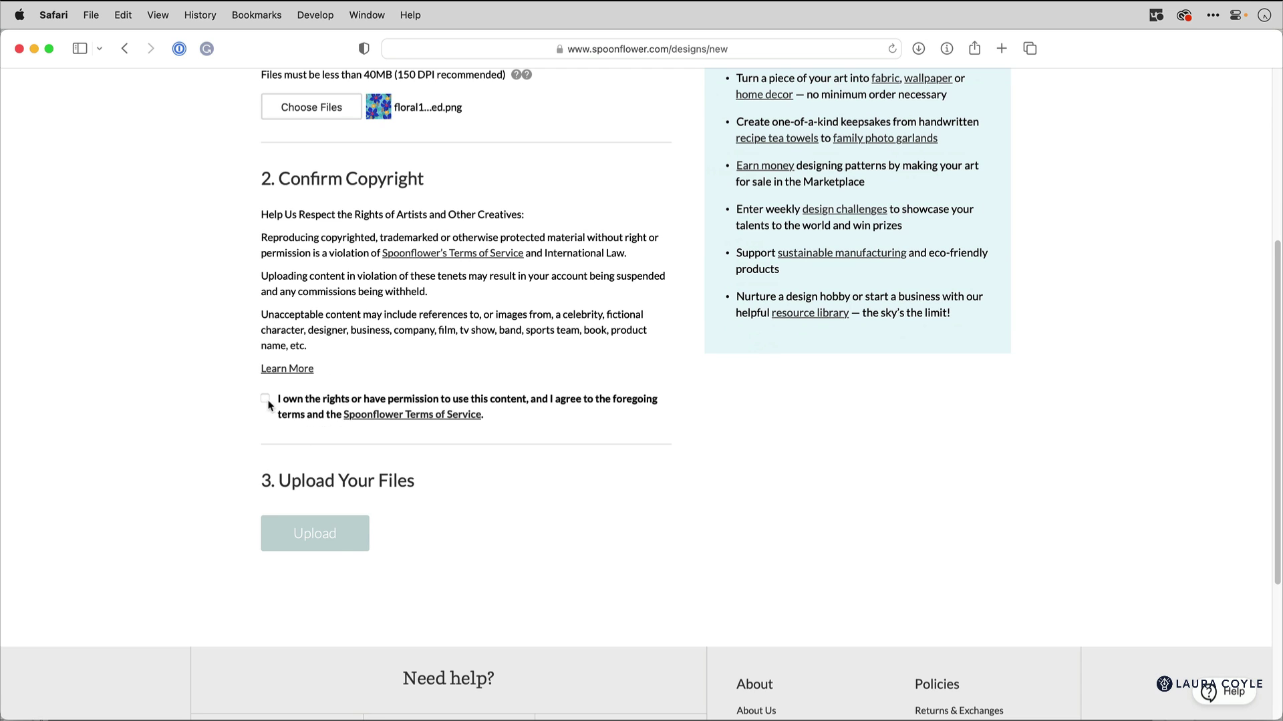
pyautogui.click(266, 399)
pyautogui.click(323, 544)
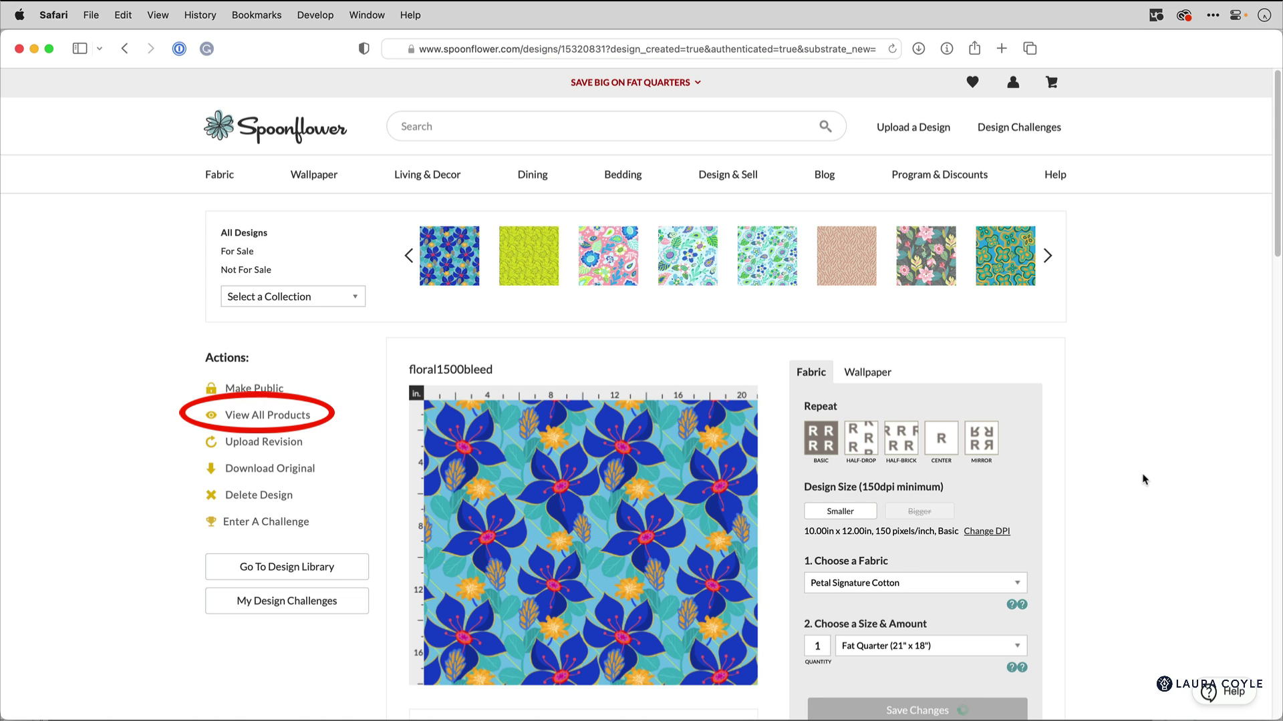
# Open the Table Runner product page from View All Products, under Kitchen & Dining.
pyautogui.click(238, 419)
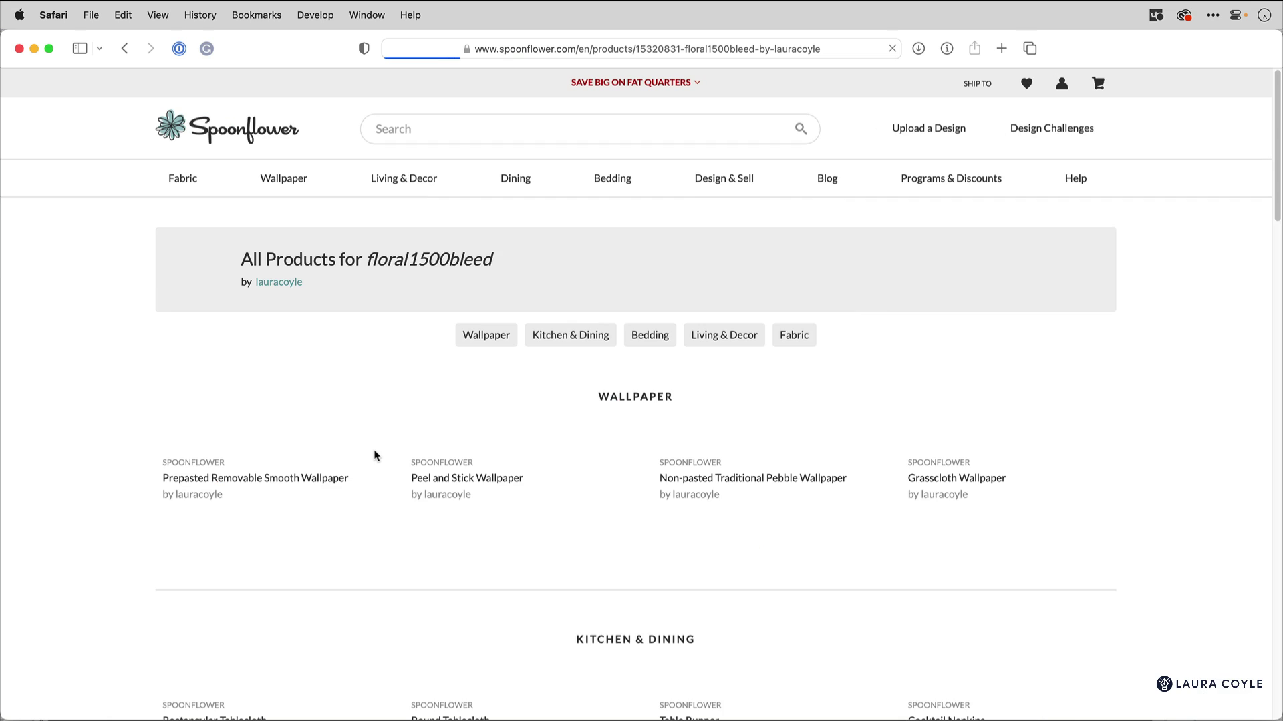
pyautogui.scroll(-2, 461, 495)
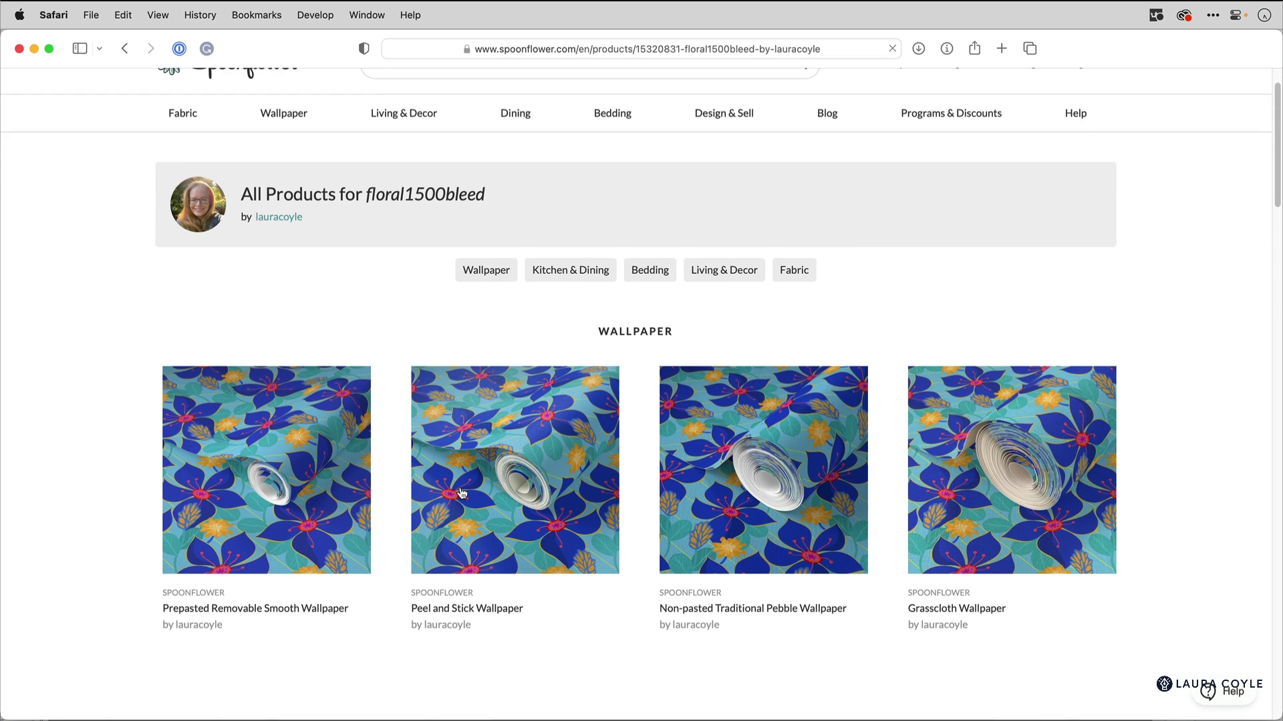
pyautogui.scroll(-8, 461, 493)
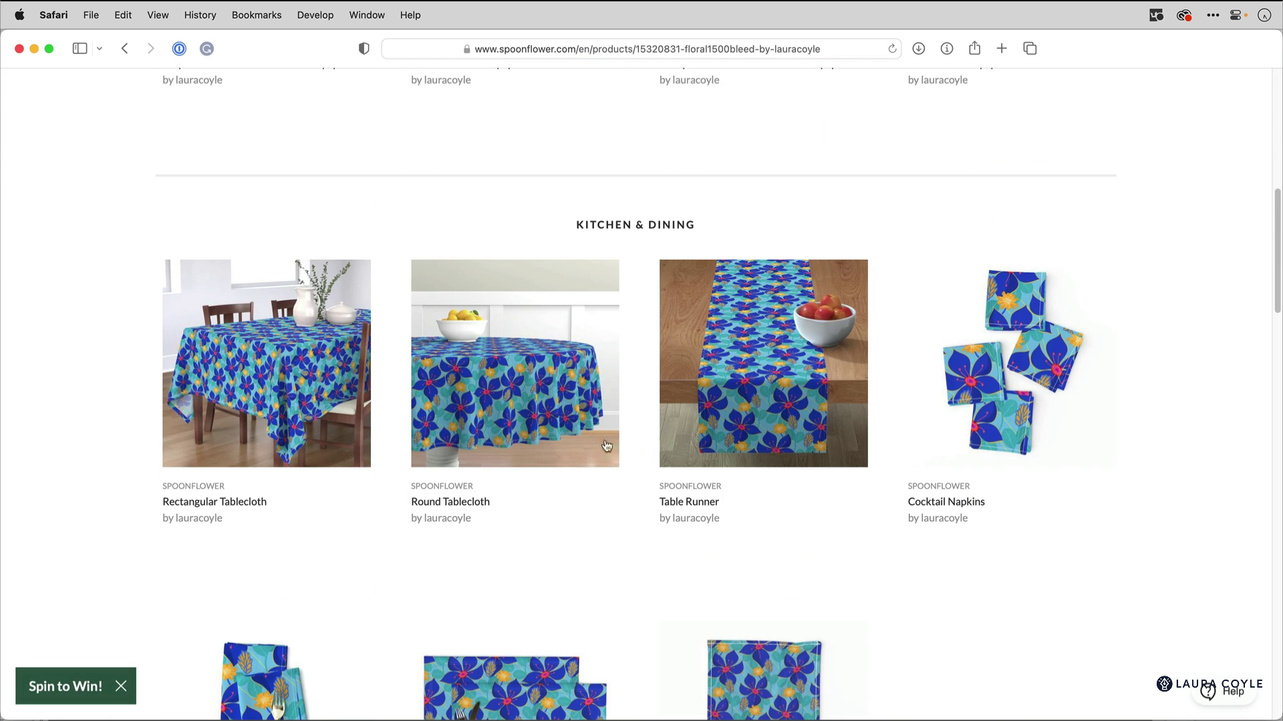
pyautogui.click(738, 400)
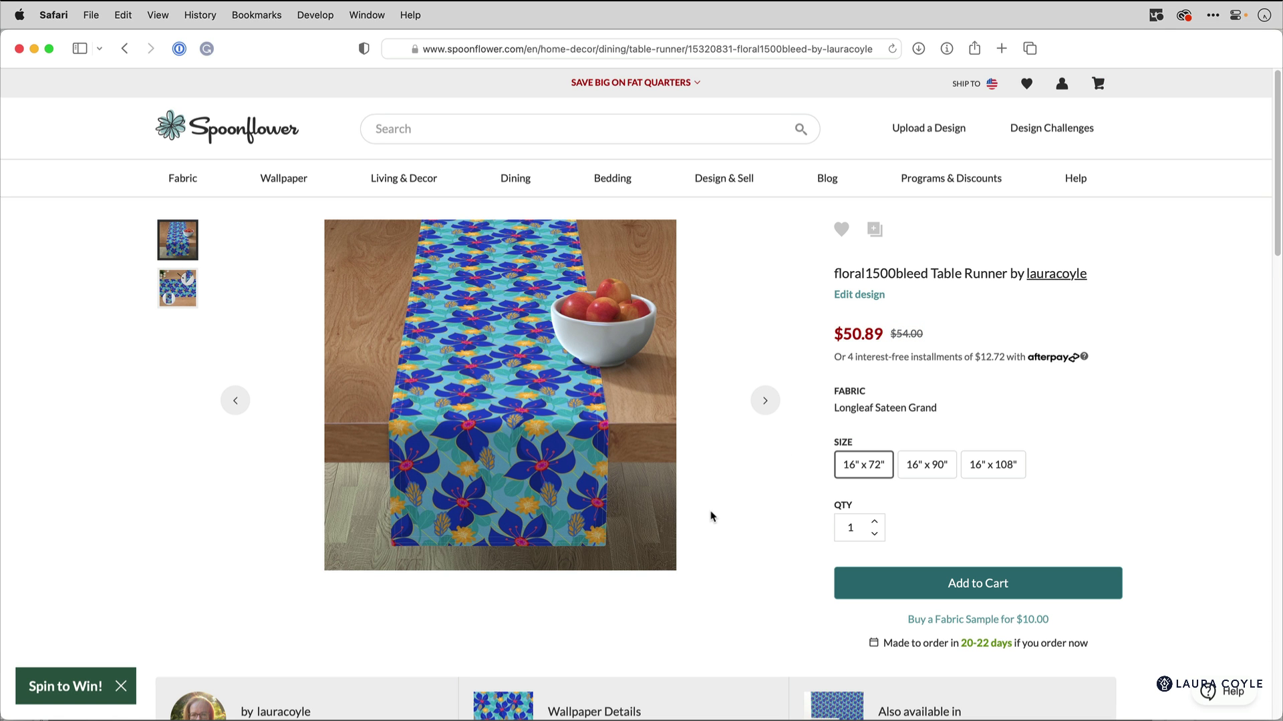
pyautogui.moveTo(545, 493)
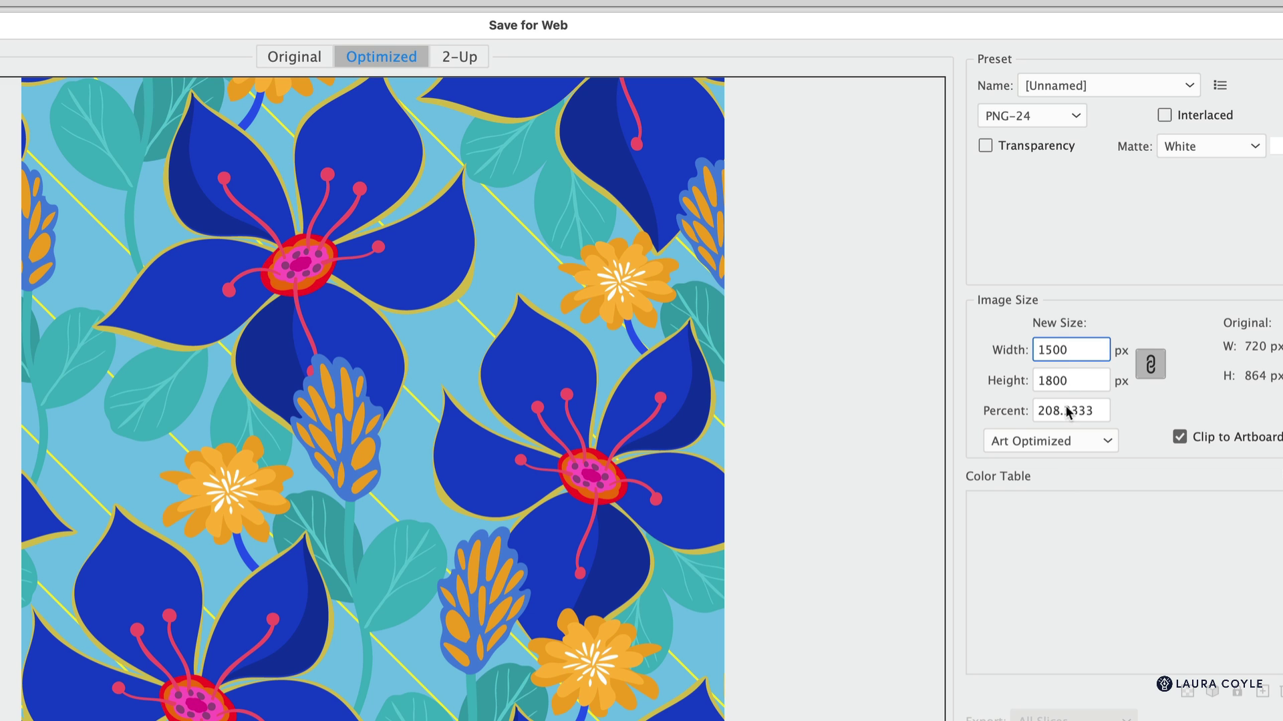
# Change the Save for Web export width from 1500 to 1800 px, making the height 2160 px.
pyautogui.moveTo(1072, 349); pyautogui.dragTo(1005, 347)
pyautogui.write('1800')
pyautogui.press('Tab')
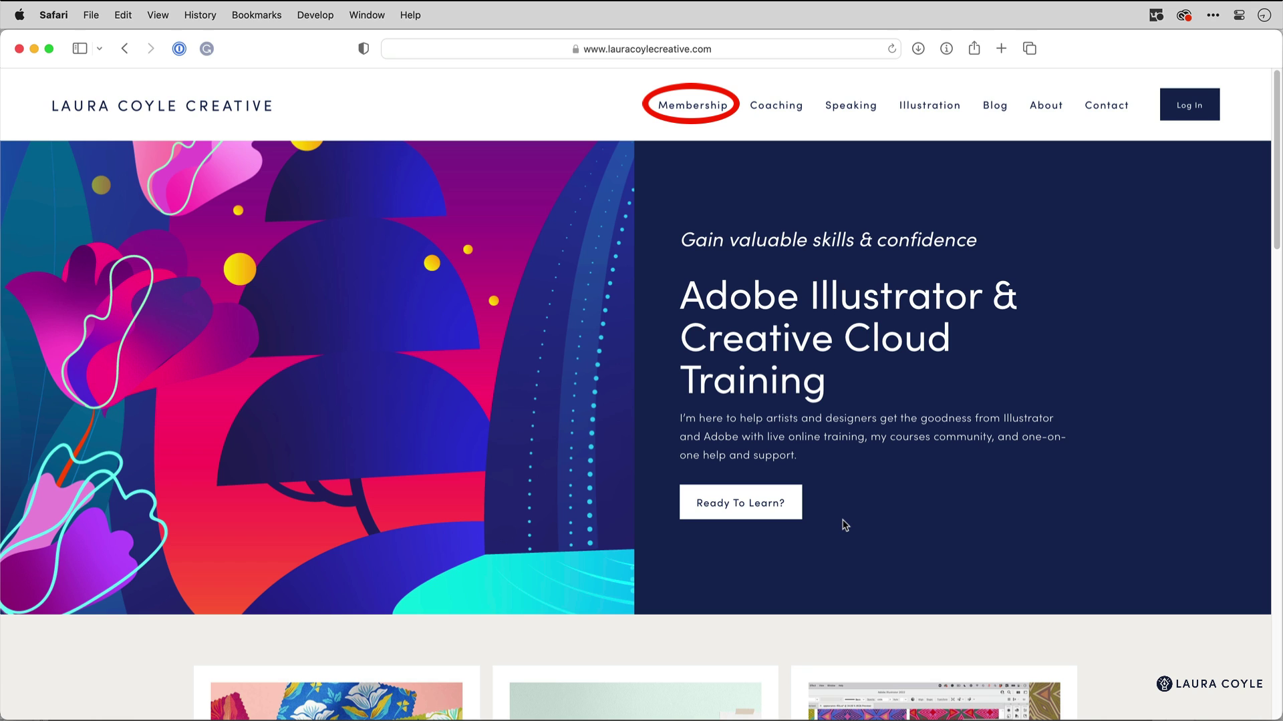
# Go to the tutorial site's Membership page and scroll through its courses, replay library and community sections.
pyautogui.click(695, 111)
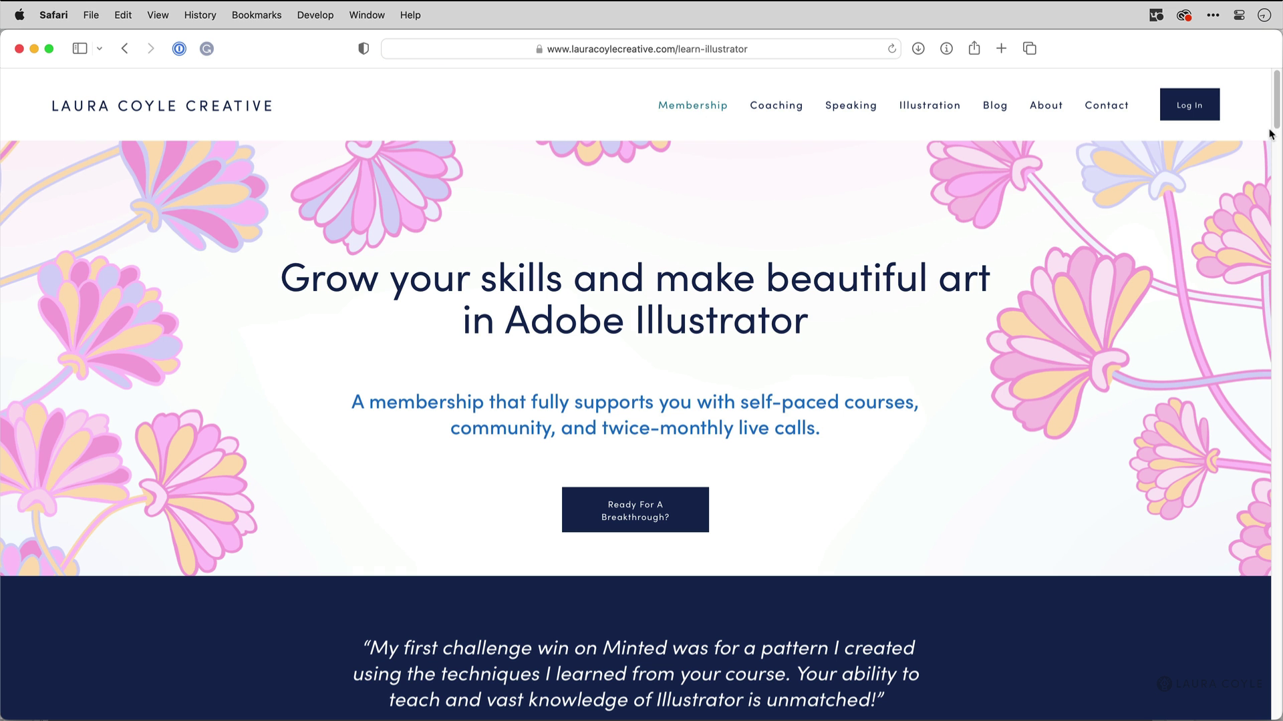
pyautogui.moveTo(1276, 122); pyautogui.dragTo(1276, 299)
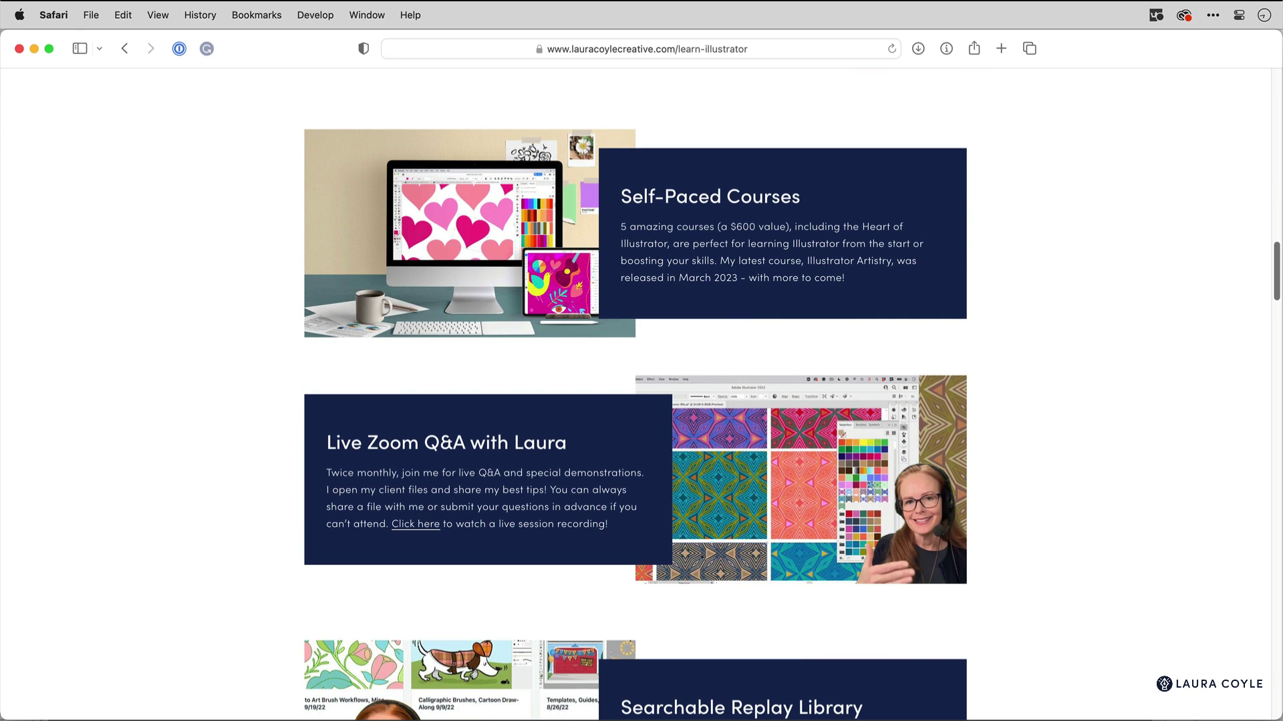
pyautogui.moveTo(1276, 300); pyautogui.dragTo(1276, 349)
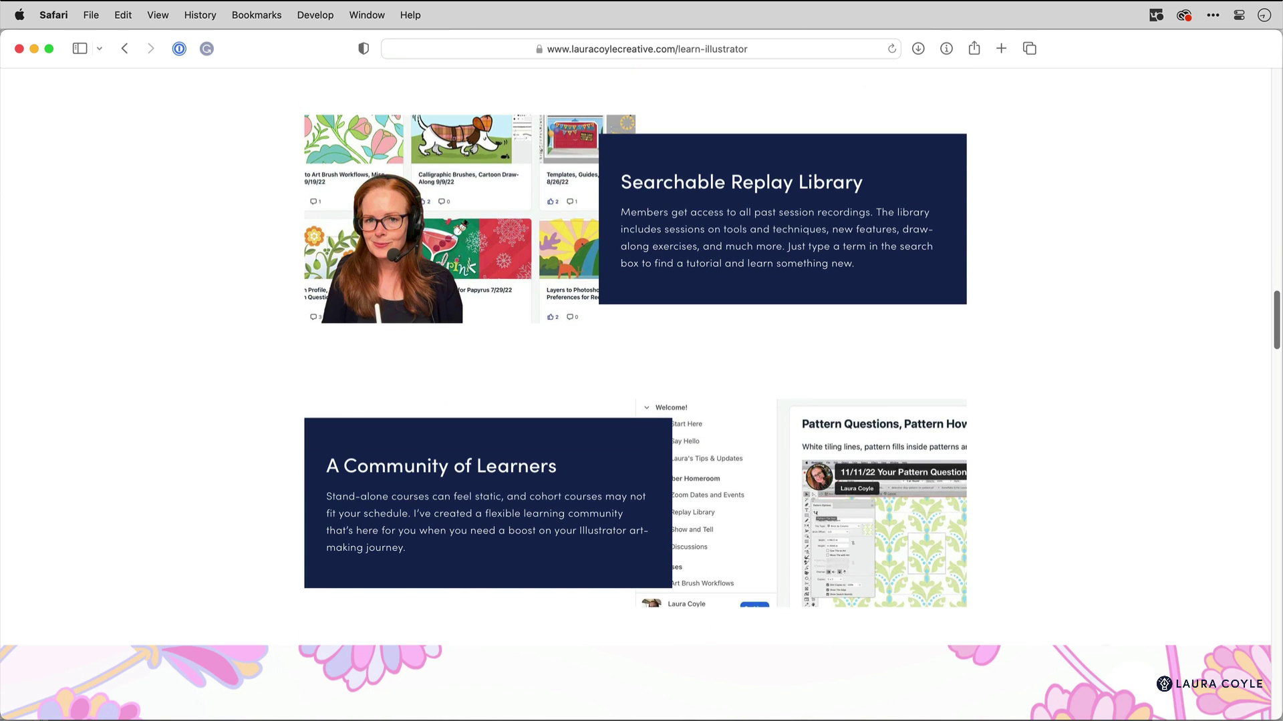